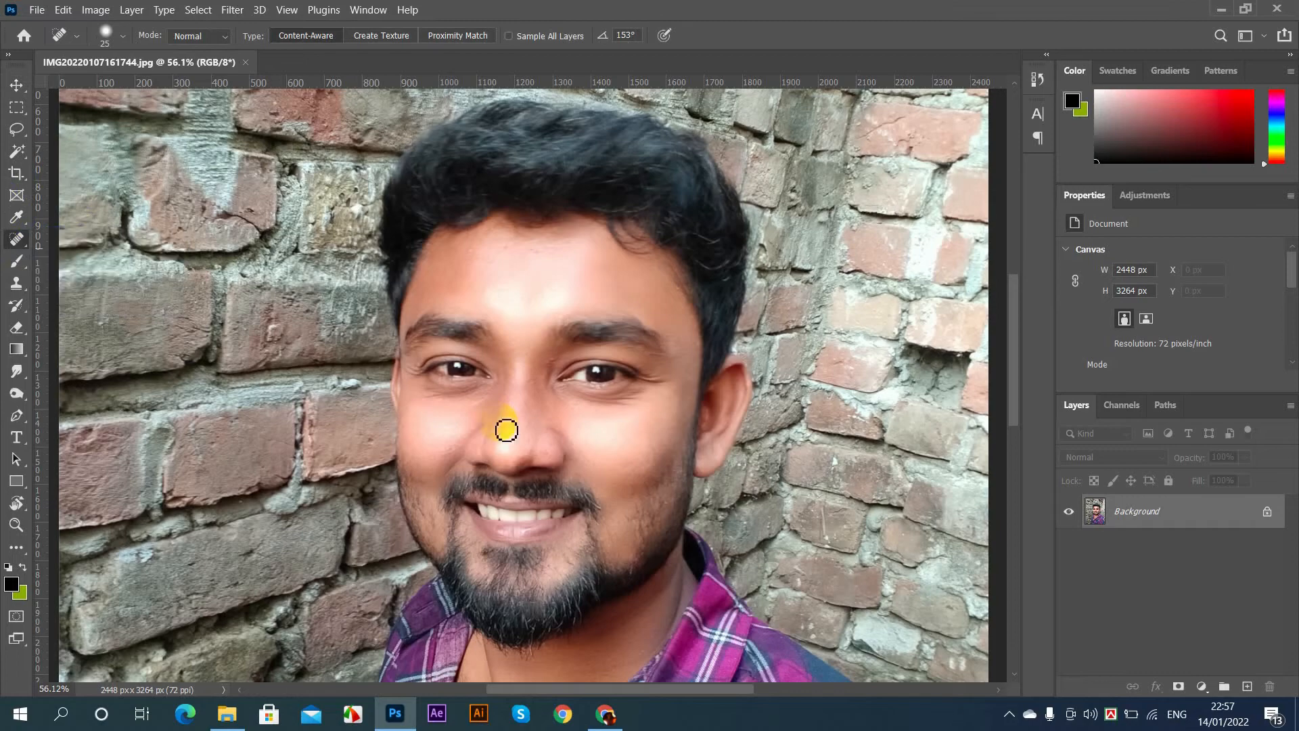
Step: Heal the small blemishes around the nose, eyes and cheeks with the Content-Aware Spot Healing Brush at size 25
left_click(634, 292)
left_click(620, 300)
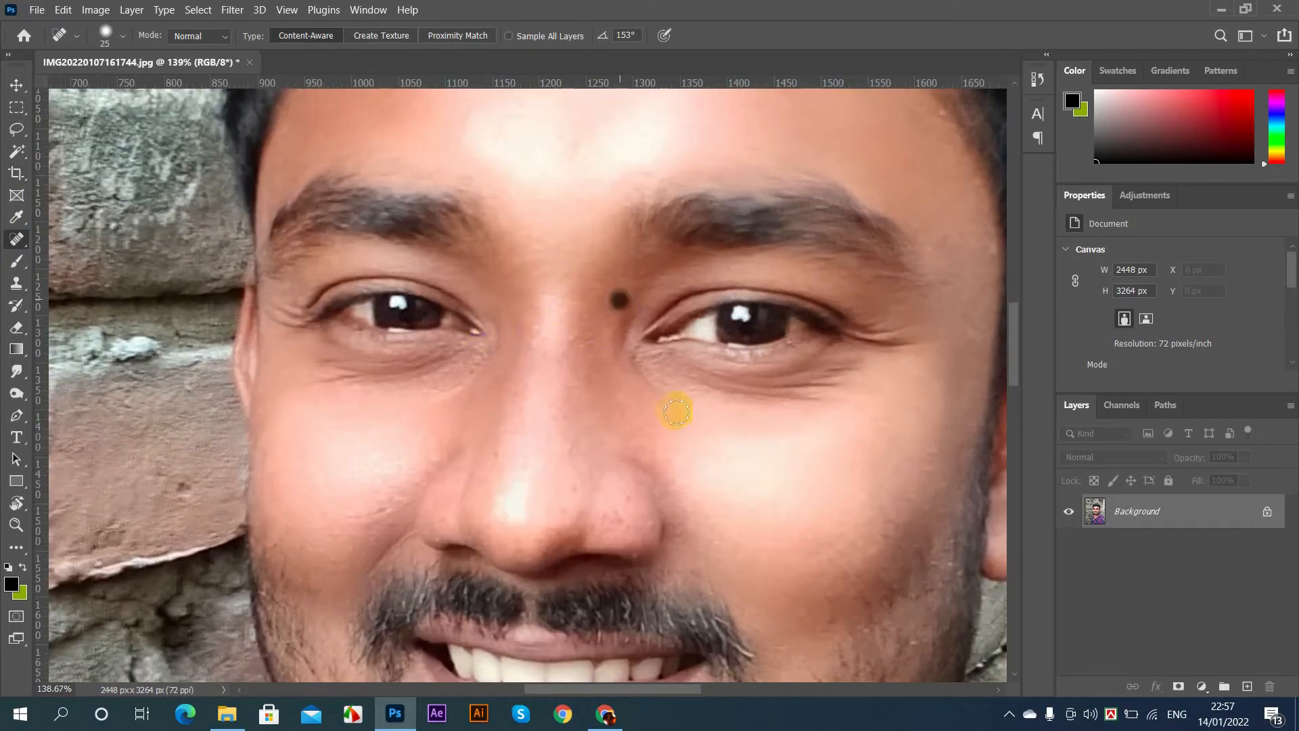
left_click(600, 569)
left_click(359, 505)
left_click_drag(363, 588, 379, 293)
left_click(329, 371)
left_click_drag(905, 420, 733, 483)
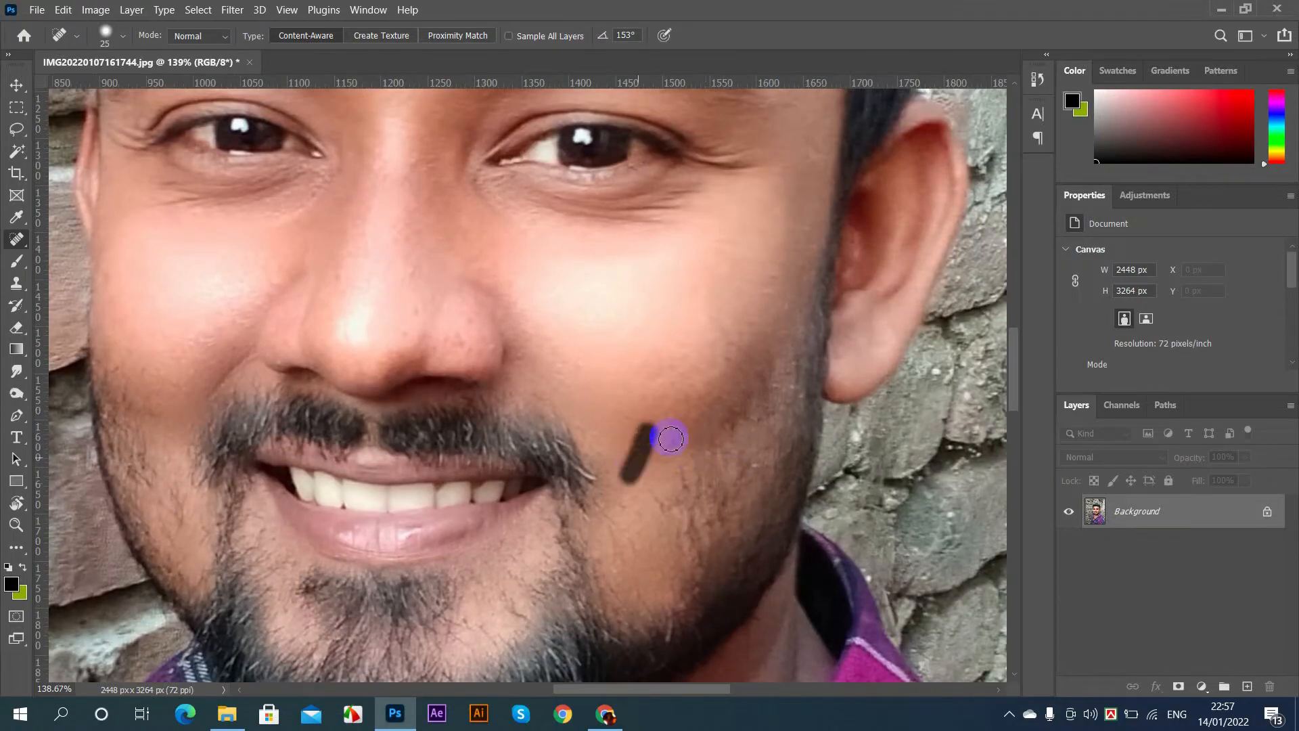
Step: Heal the remaining small spots on the lower face, neck and shirt collar with the Spot Healing Brush
scroll(656, 440, "down", 5)
left_click_drag(578, 301, 552, 122)
scroll(701, 531, "up", 5)
left_click_drag(690, 493, 531, 115)
left_click_drag(703, 369, 742, 455)
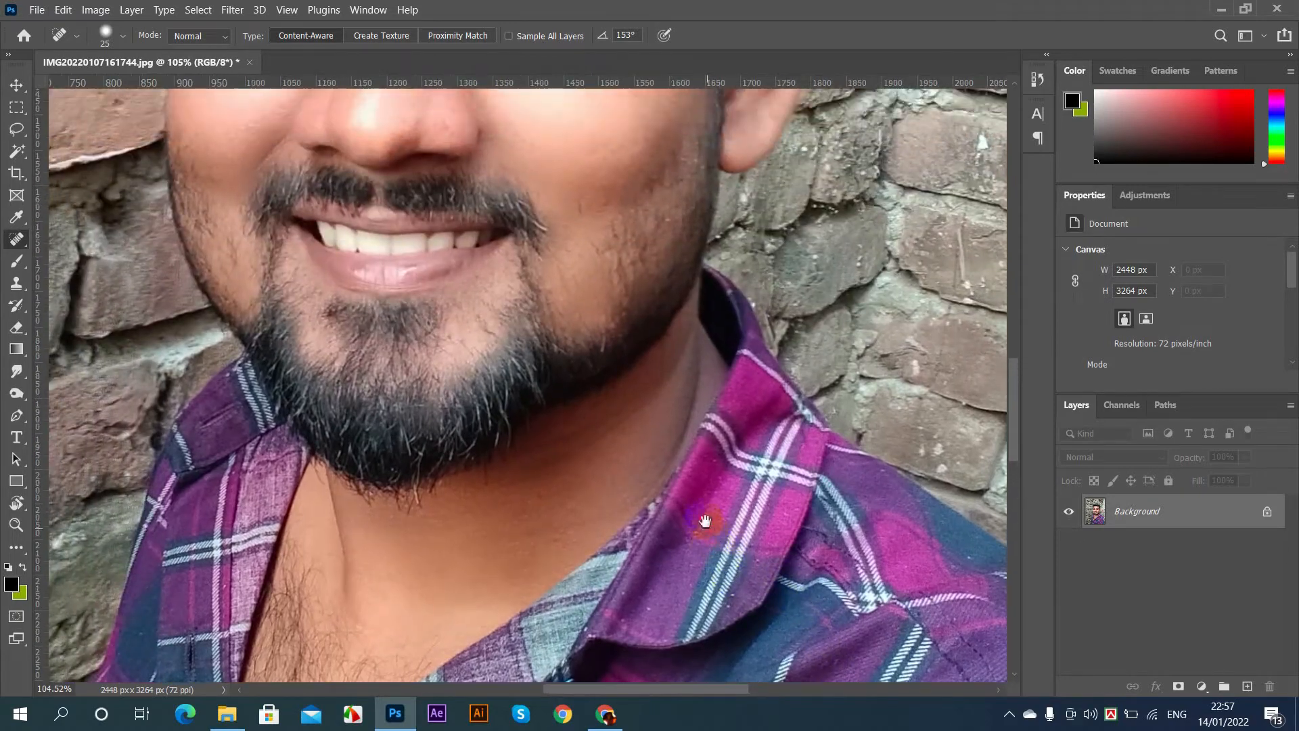
left_click_drag(704, 522, 608, 289)
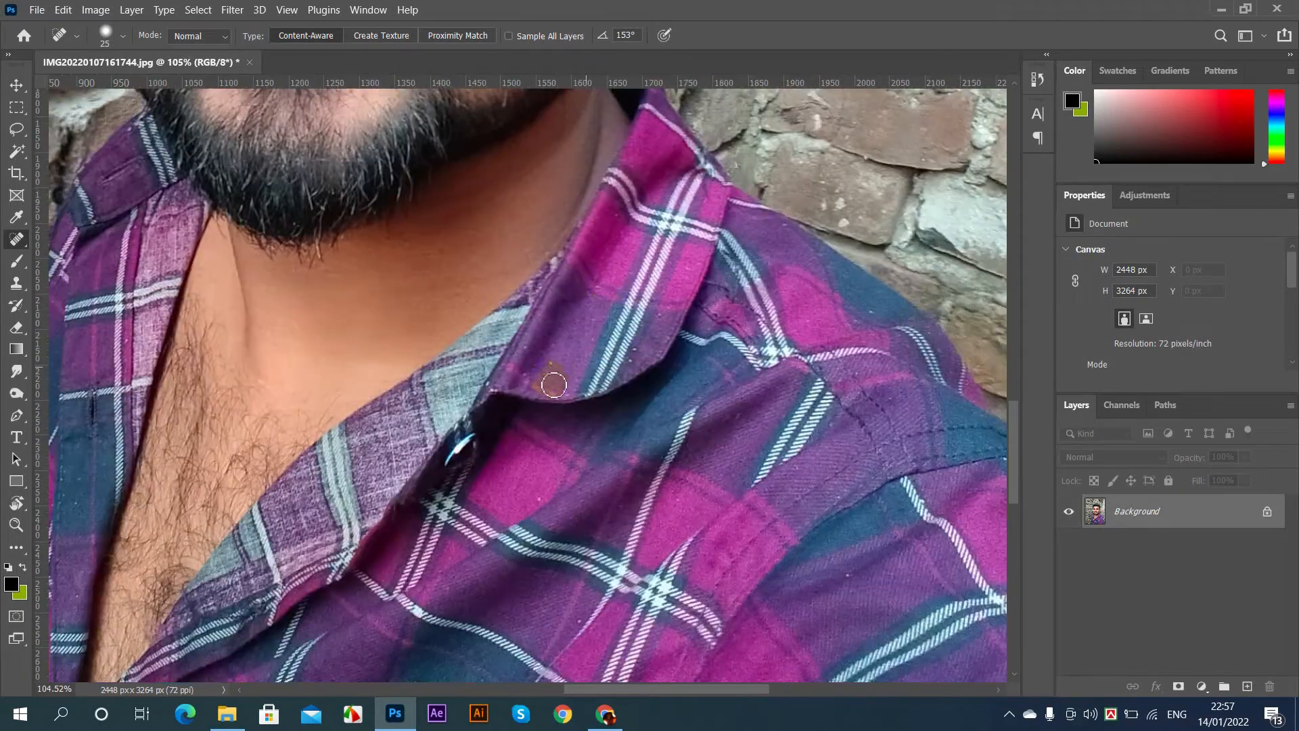
left_click_drag(628, 368, 631, 366)
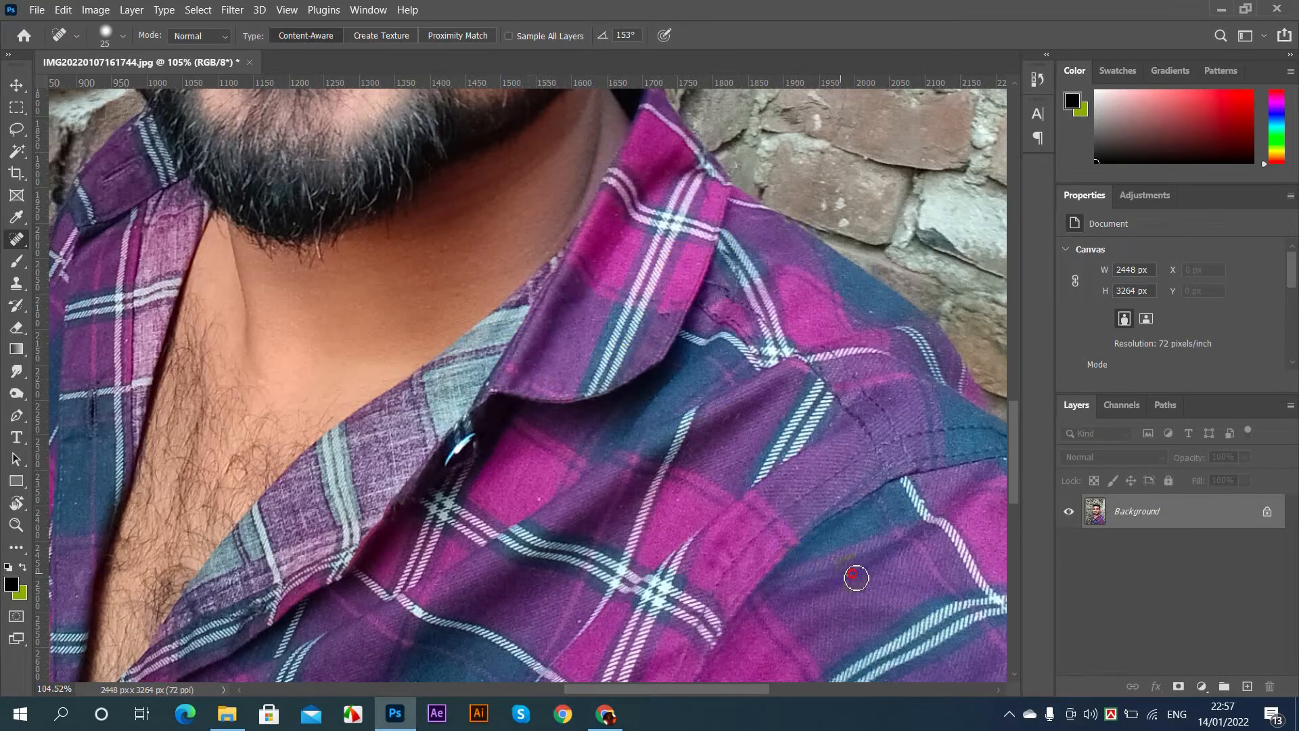
Step: Duplicate the retouched Background layer and hide the original
scroll(751, 464, "down", 10)
scroll(609, 343, "up", 2)
left_click_drag(1196, 521, 988, 570)
key("ctrl+j")
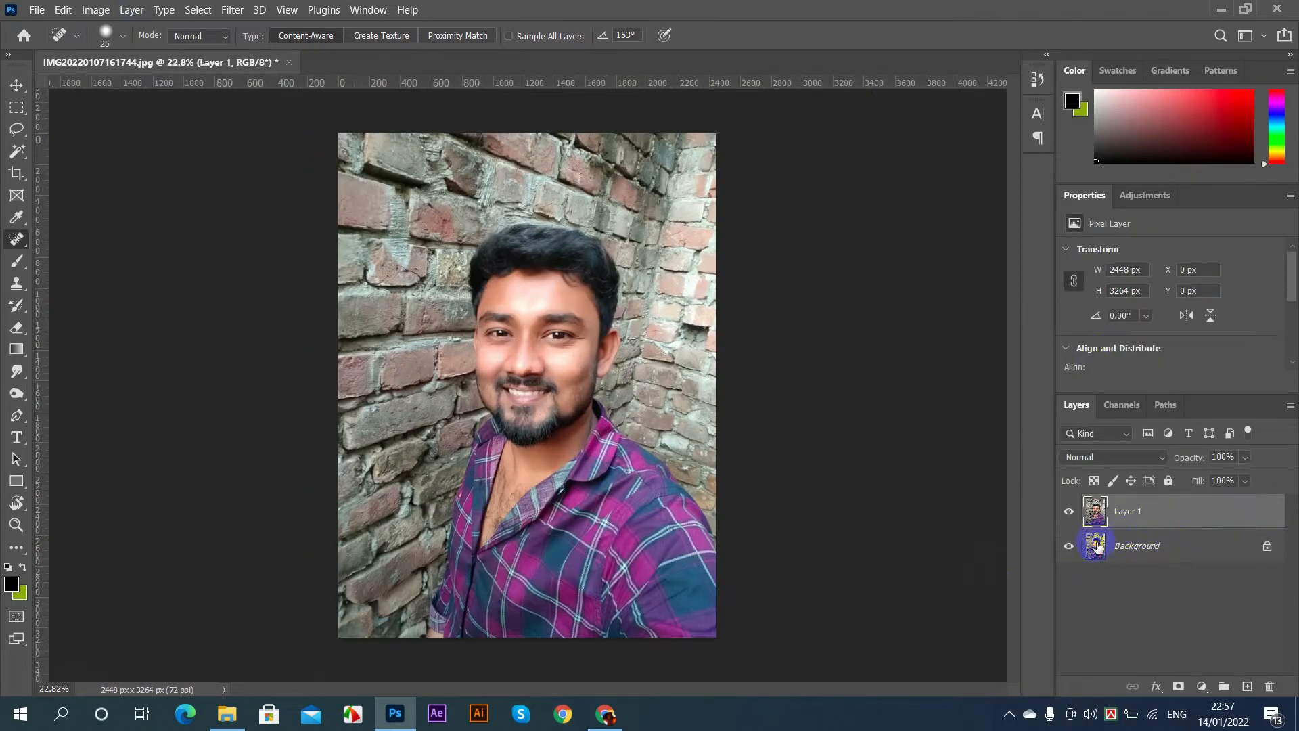
Step: Start a Pen tool path at the sleeve cuff and trace up the lower outer edge of the plaid shirt
key("p")
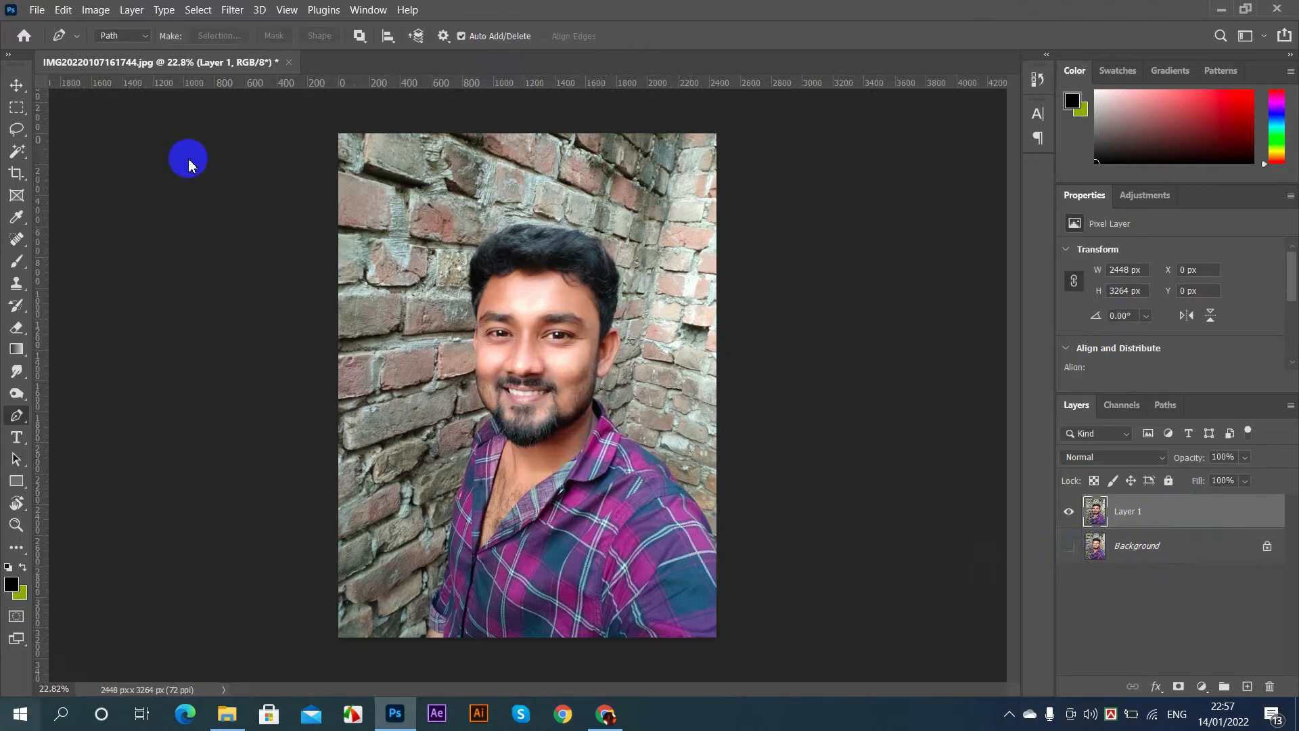
scroll(447, 622, "up", 5)
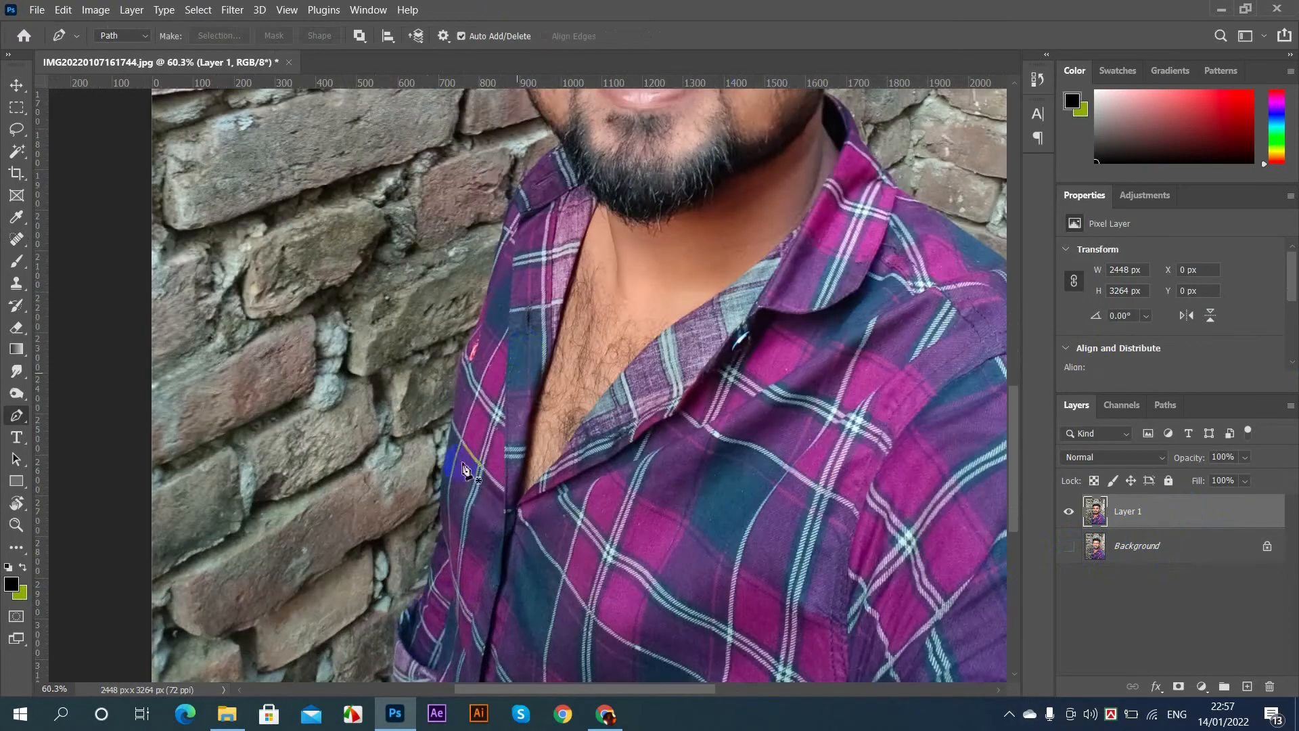
left_click(463, 467)
scroll(464, 467, "down", 2)
key("ctrl+z")
scroll(410, 638, "up", 3)
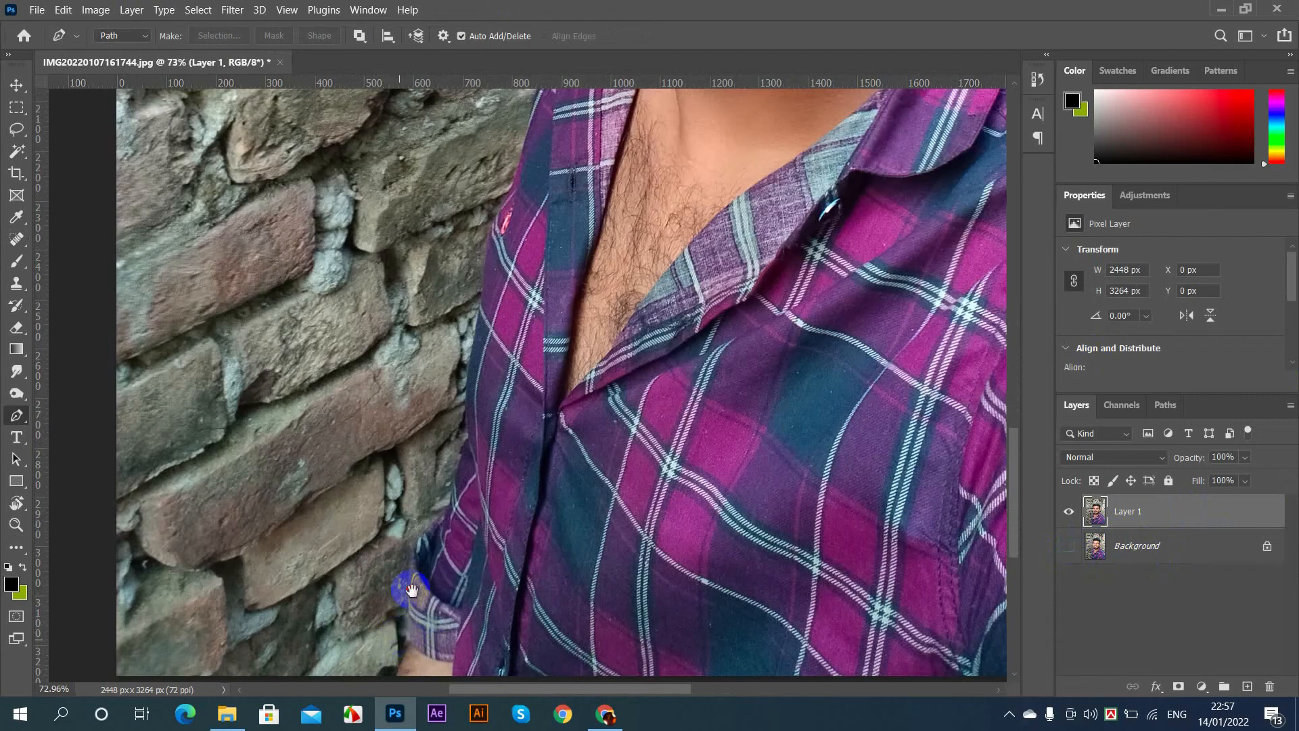
left_click_drag(412, 589, 492, 466)
left_click_drag(532, 426, 533, 514)
scroll(533, 514, "up", 5)
left_click(531, 516)
scroll(541, 484, "up", 2)
left_click_drag(562, 447, 567, 434)
left_click(574, 410)
left_click(572, 387)
left_click_drag(566, 368, 523, 515)
left_click(561, 479)
left_click_drag(589, 379, 560, 514)
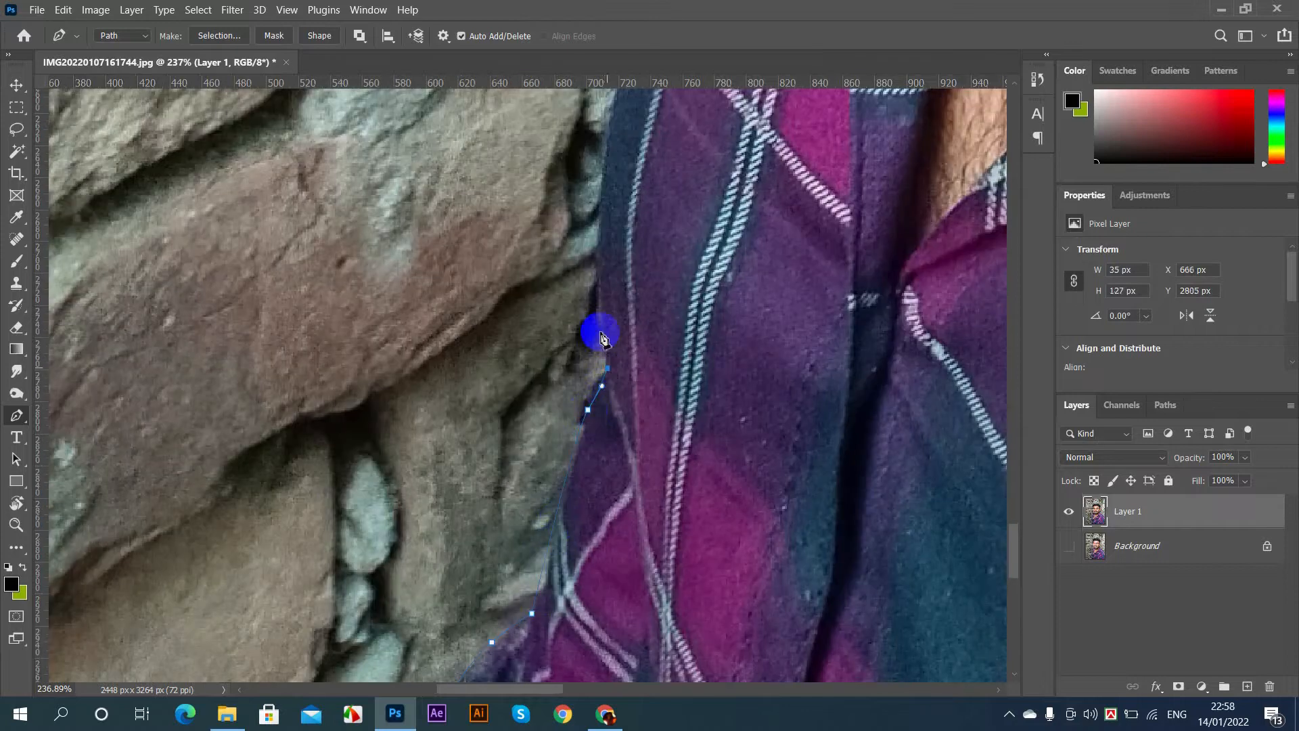
Step: Continue the path up the shirt's outer edge, past the small red tag toward the collar
left_click(604, 368)
left_click_drag(616, 104, 590, 541)
left_click_drag(598, 322, 606, 263)
left_click_drag(619, 213, 575, 446)
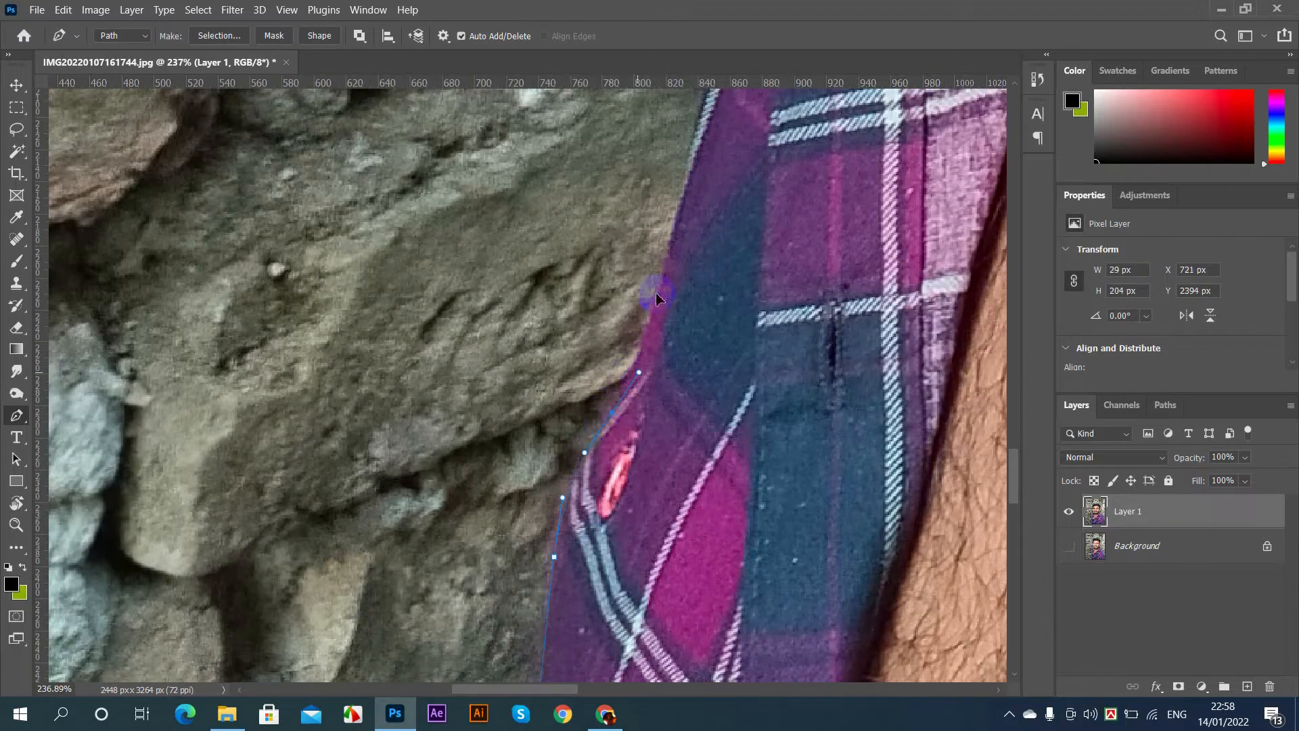
left_click_drag(673, 229, 636, 448)
left_click_drag(571, 521, 560, 523)
scroll(587, 475, "up", 3)
left_click(699, 310)
left_click_drag(763, 236, 656, 470)
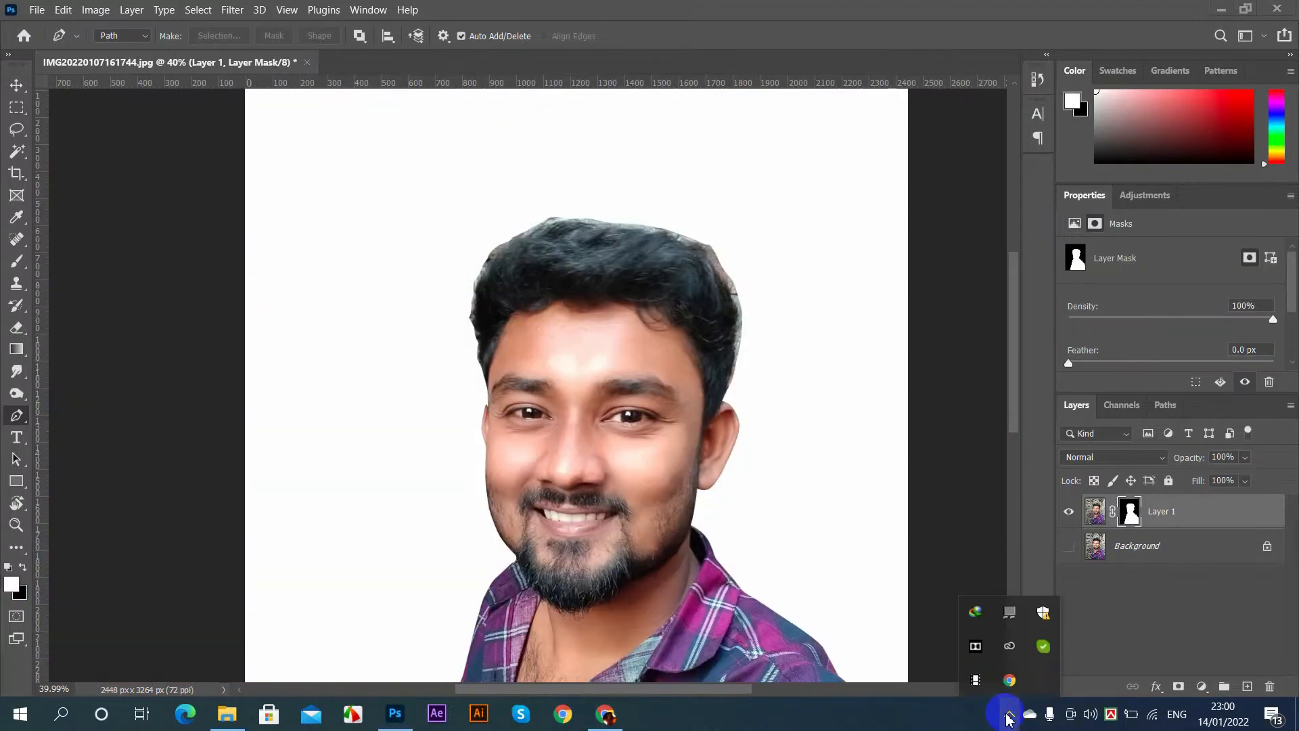
Step: Open Select and Mask for Layer 1's mask and brush around the hair outline with the Refine Edge Brush at size 23
scroll(587, 313, "up", 2)
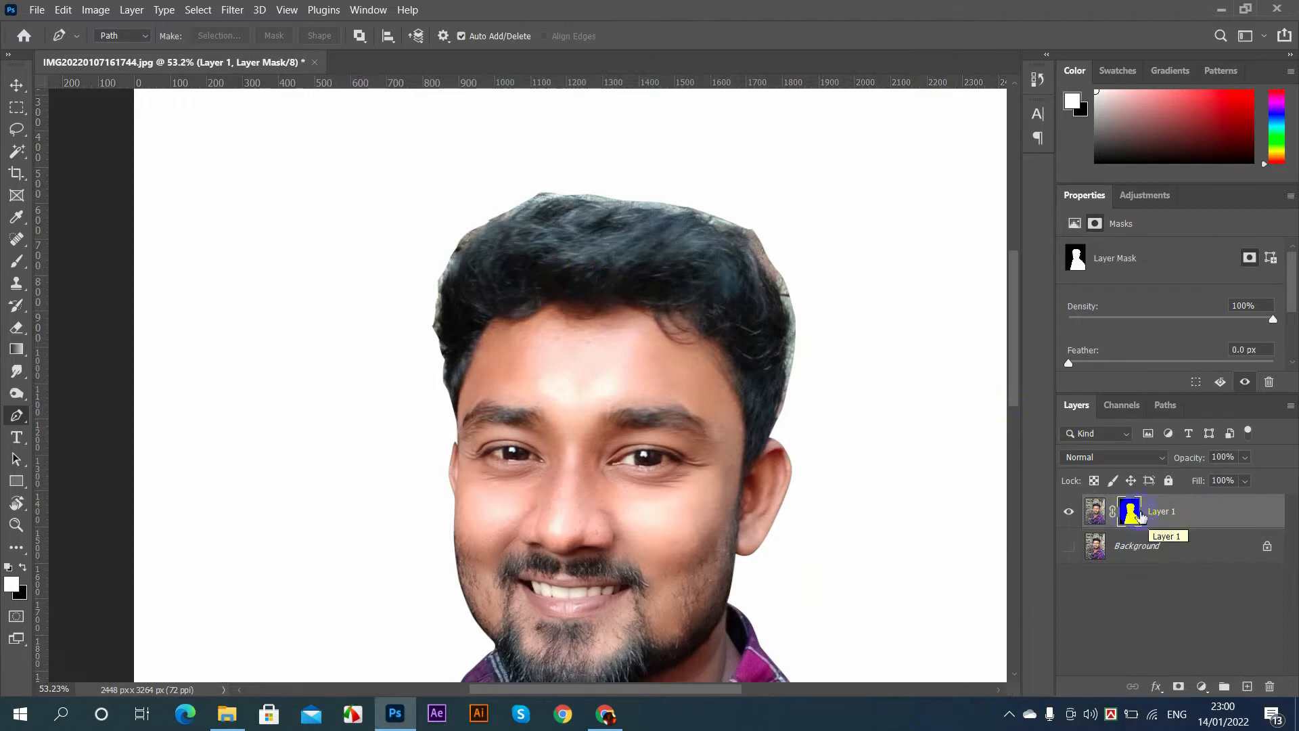
left_click(812, 292)
left_click(17, 88)
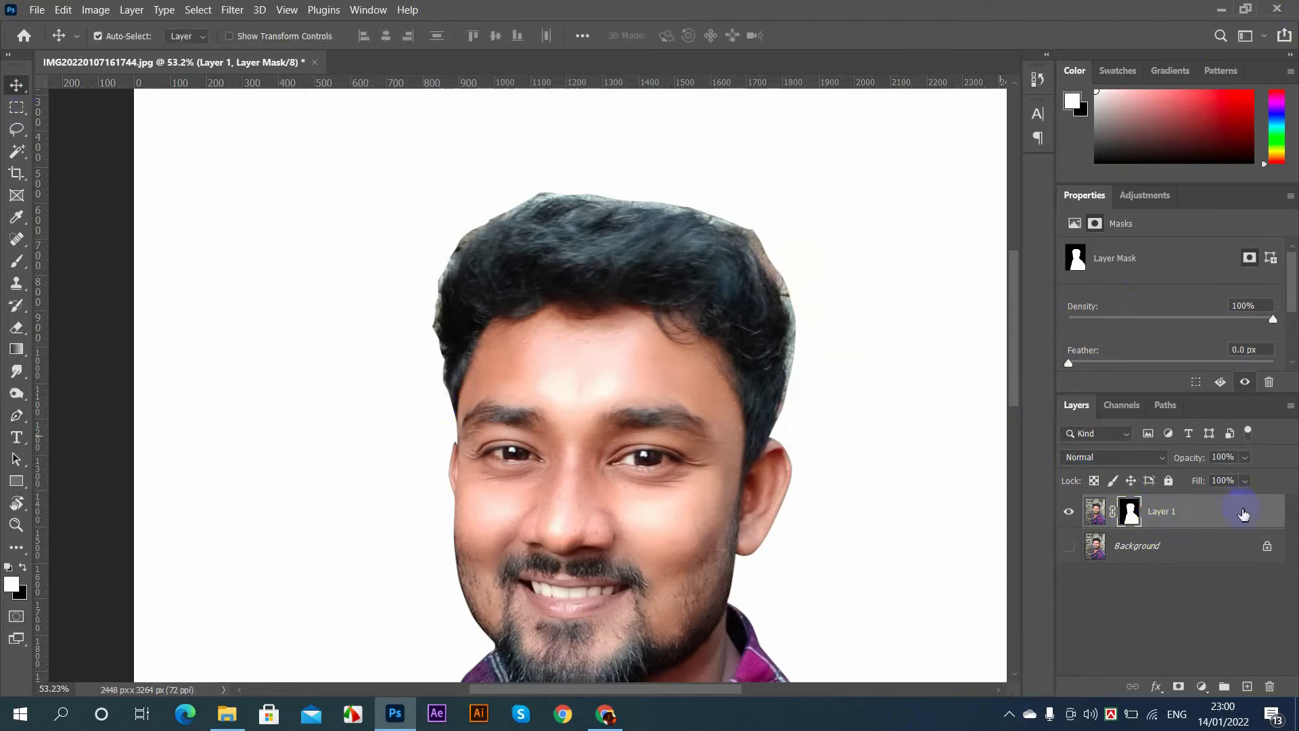
double_click(1129, 514)
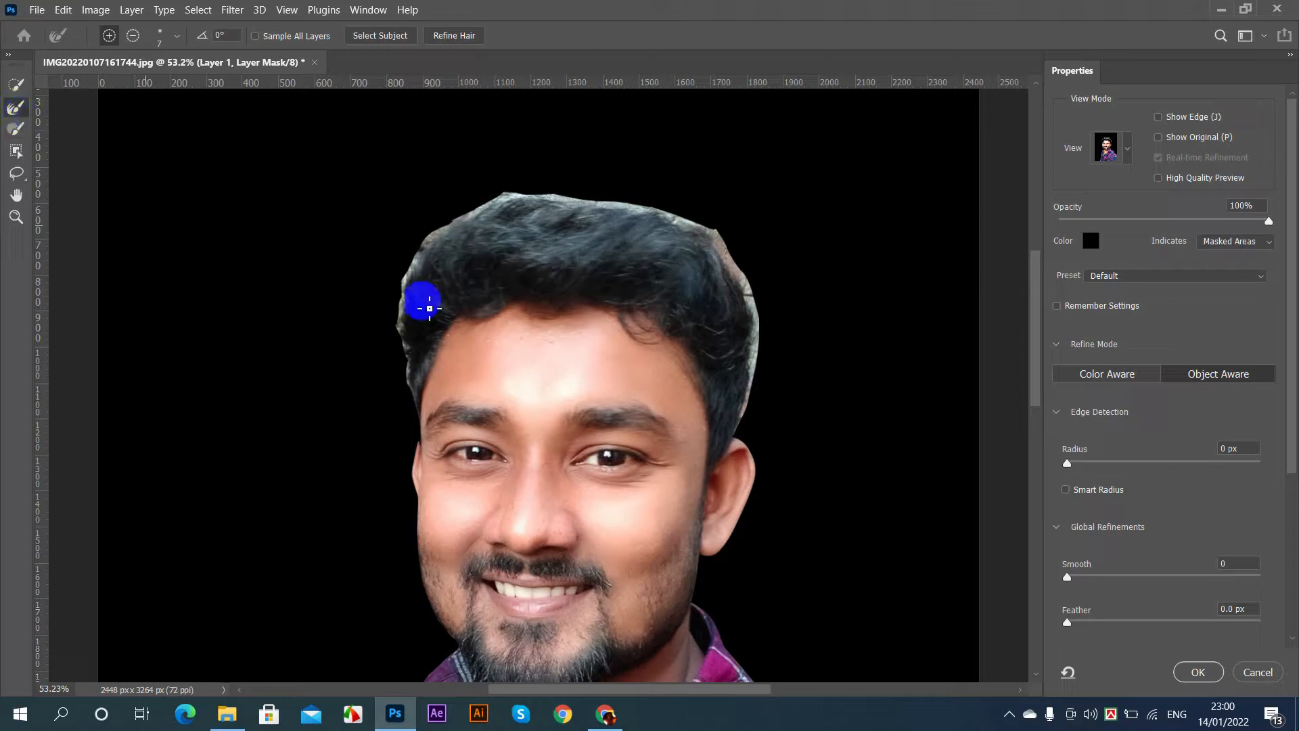
scroll(405, 345, "up", 3)
mouse_move(404, 343)
left_mouse_down()
mouse_move(431, 345)
mouse_move(418, 345)
left_mouse_up()
mouse_move(419, 429)
left_mouse_down()
mouse_move(424, 463)
mouse_move(398, 294)
mouse_move(415, 226)
mouse_move(467, 145)
mouse_move(583, 99)
left_mouse_up()
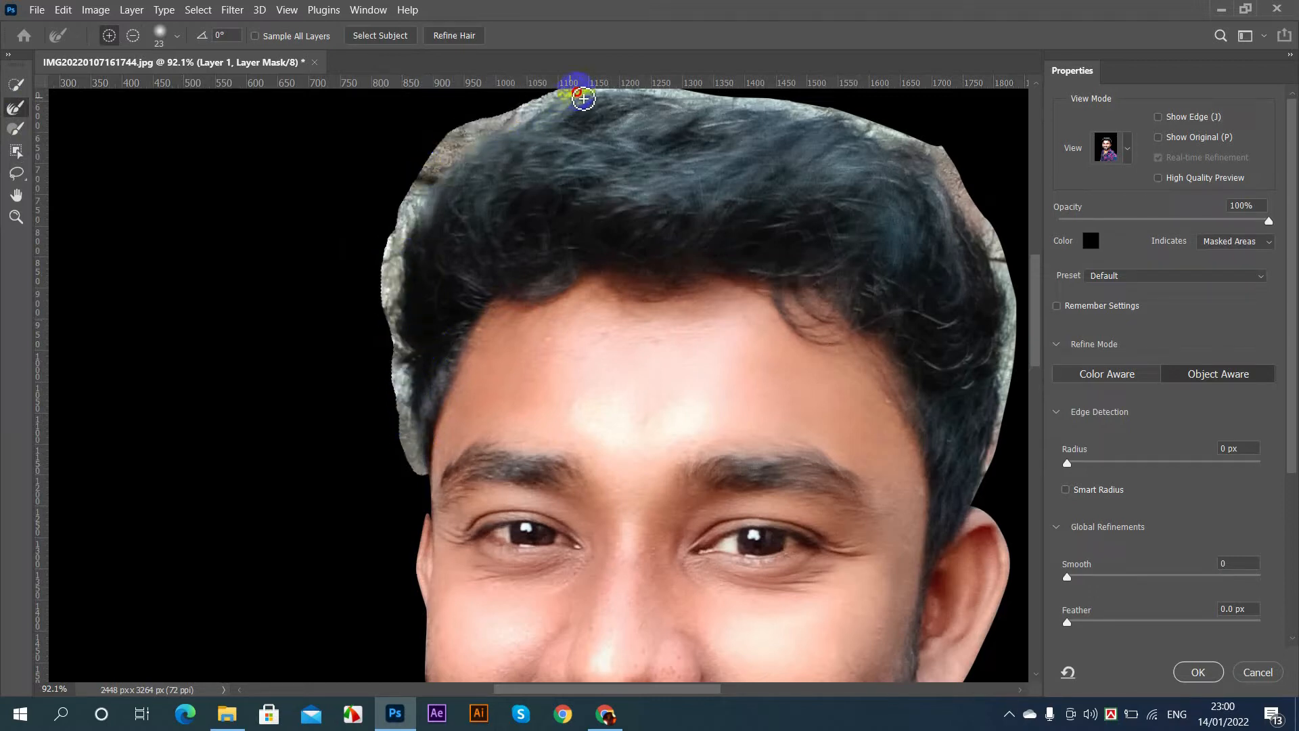
mouse_move(707, 108)
left_mouse_down()
mouse_move(908, 138)
mouse_move(963, 169)
mouse_move(995, 253)
mouse_move(982, 215)
mouse_move(996, 221)
mouse_move(1024, 341)
mouse_move(979, 508)
left_mouse_up()
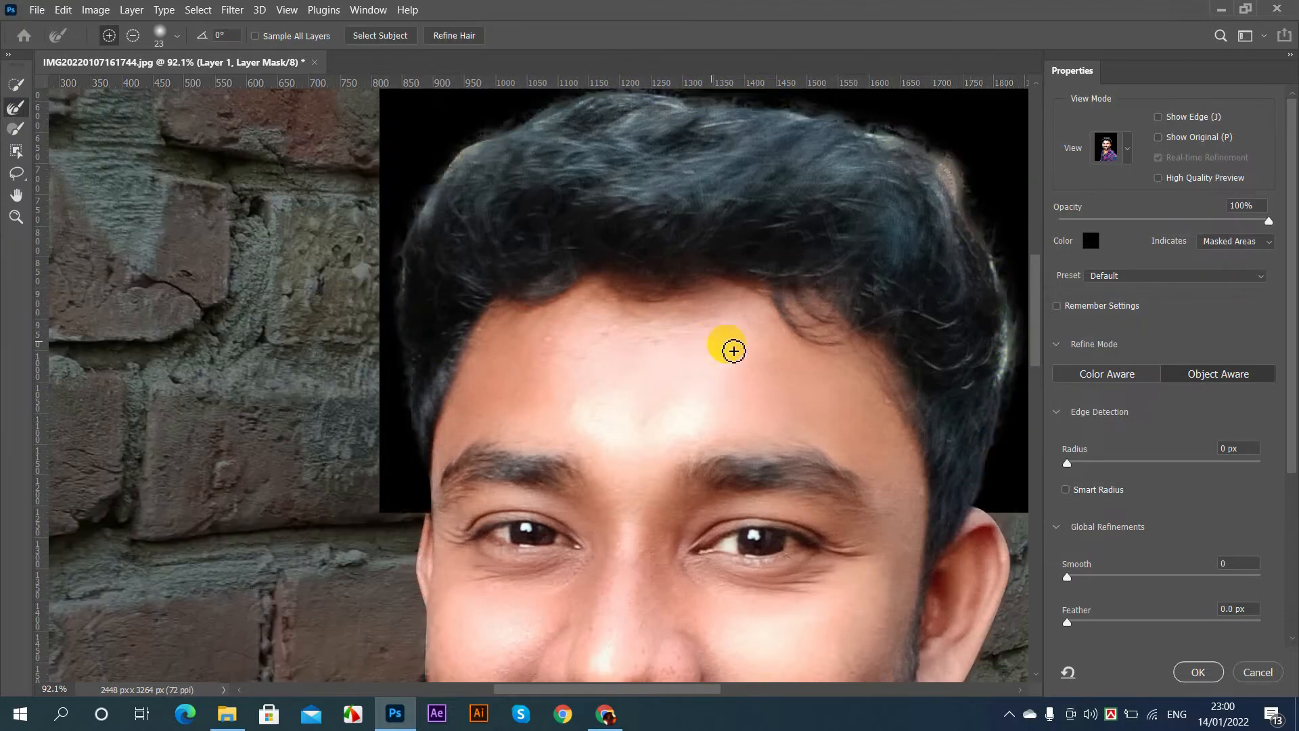
Step: Refine the leftover wall fringes around the hair with the Refine Edge Brush at size 40 and apply the result
left_click_drag(915, 156, 921, 159)
mouse_move(802, 117)
left_mouse_down()
mouse_move(895, 144)
mouse_move(956, 185)
mouse_move(1001, 293)
mouse_move(1011, 363)
mouse_move(995, 336)
left_mouse_up()
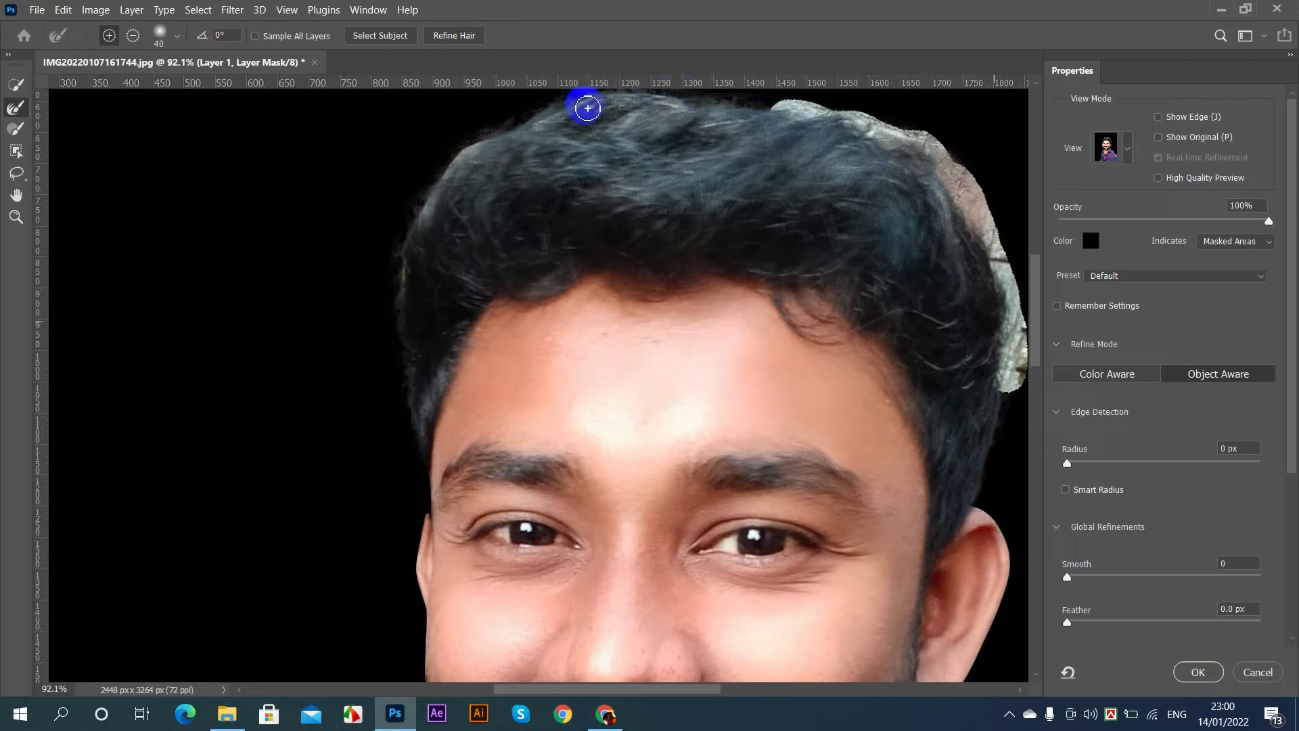
left_click_drag(488, 144, 394, 267)
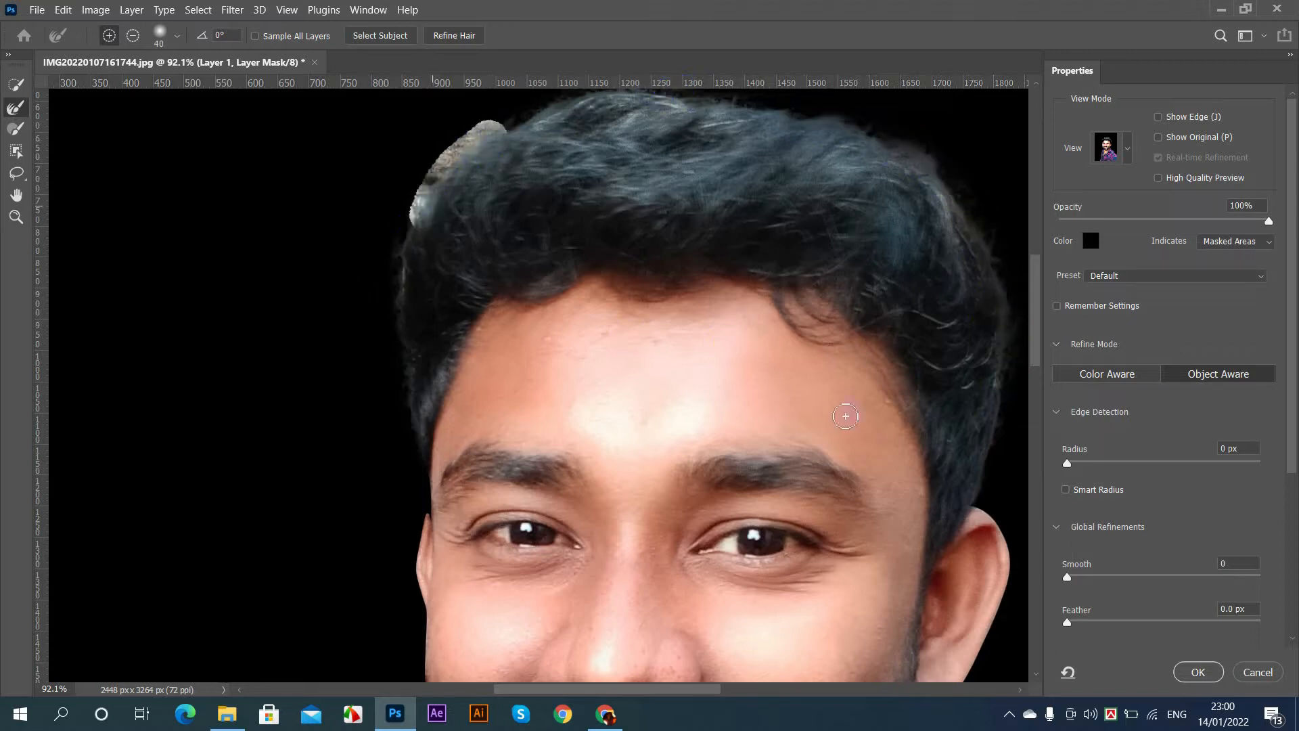
left_click(1197, 672)
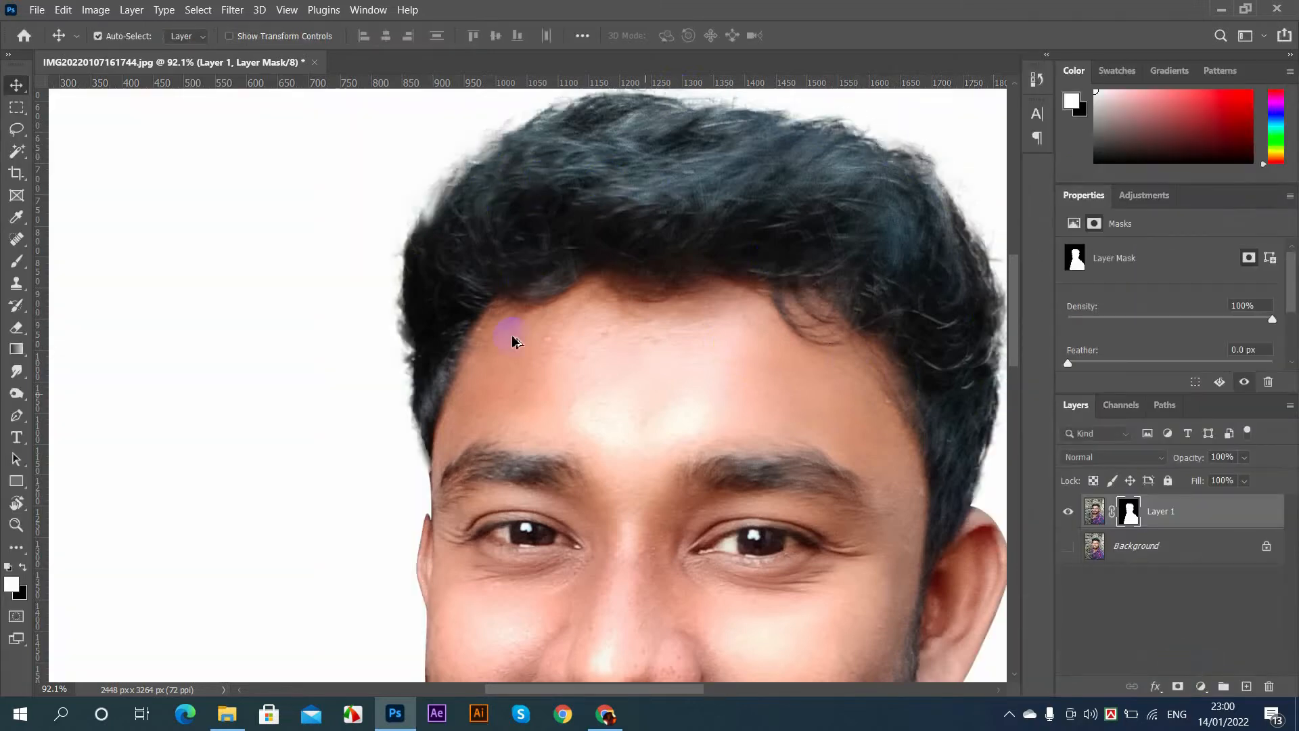
Step: Load Layer 1's mask as a selection, paint white along the hair edge on the mask with a soft brush, and deselect
scroll(513, 337, "down", 6)
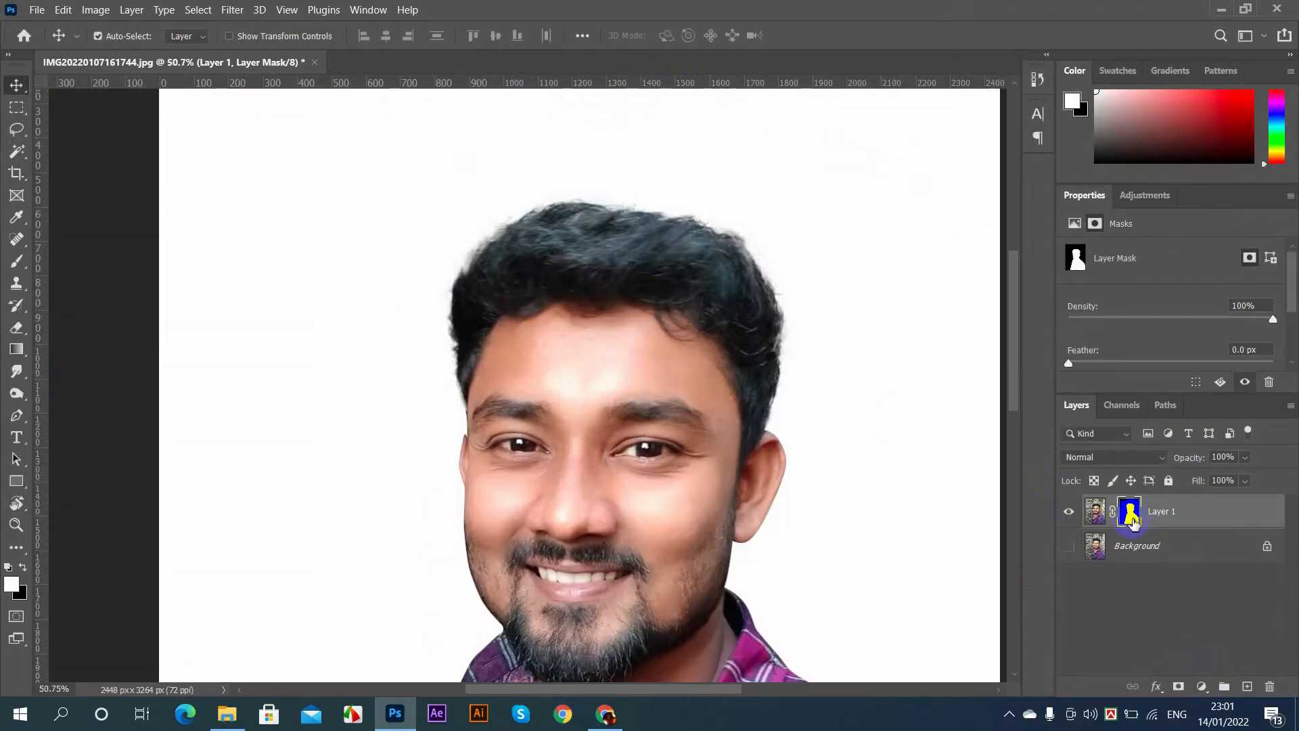
key("ctrl")
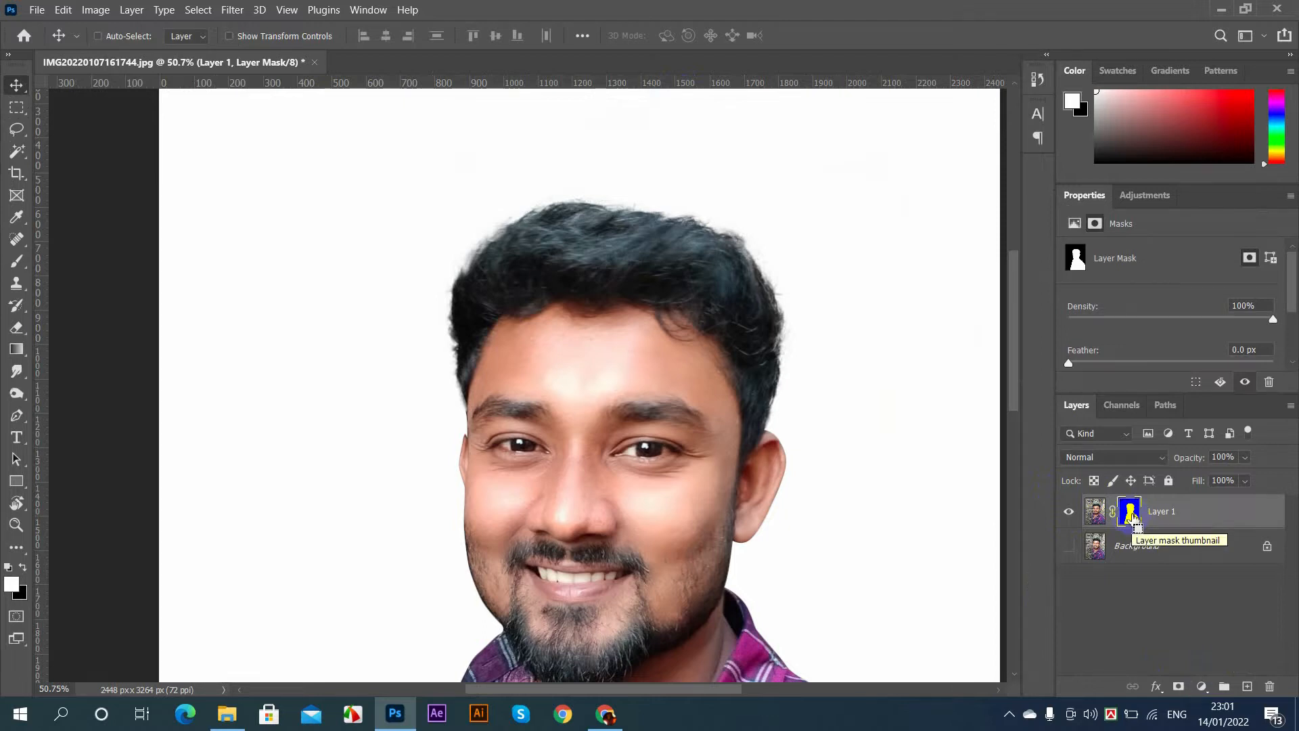
left_click(1131, 514, "ctrl")
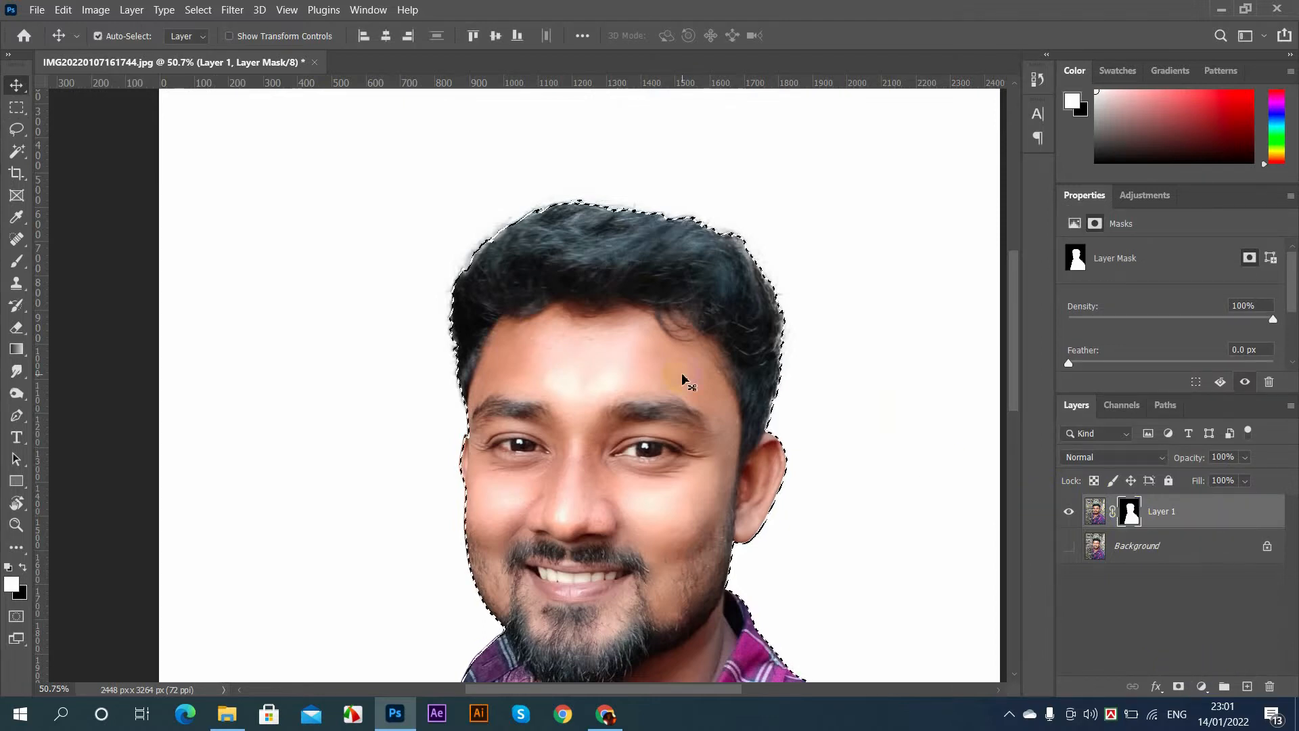
key("b")
left_click_drag(508, 270, 537, 269)
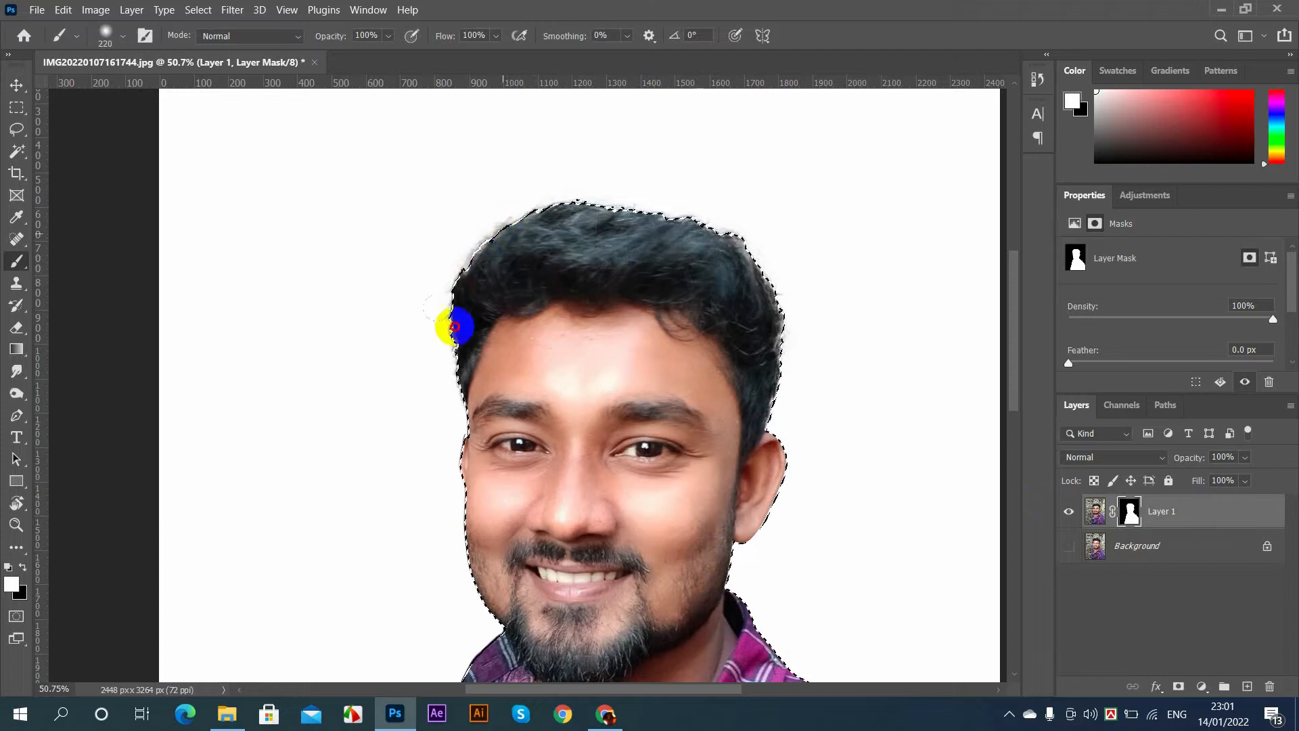
left_click_drag(470, 329, 477, 329)
mouse_move(474, 328)
left_mouse_down()
mouse_move(489, 350)
mouse_move(475, 308)
mouse_move(525, 234)
mouse_move(683, 241)
mouse_move(715, 278)
mouse_move(760, 386)
mouse_move(757, 298)
mouse_move(789, 377)
left_mouse_up()
key("ctrl+d")
Step: Select the inverse of Layer 1's mask, erase along the outside of the hair with a size 157 eraser, and deselect
left_click(1127, 518)
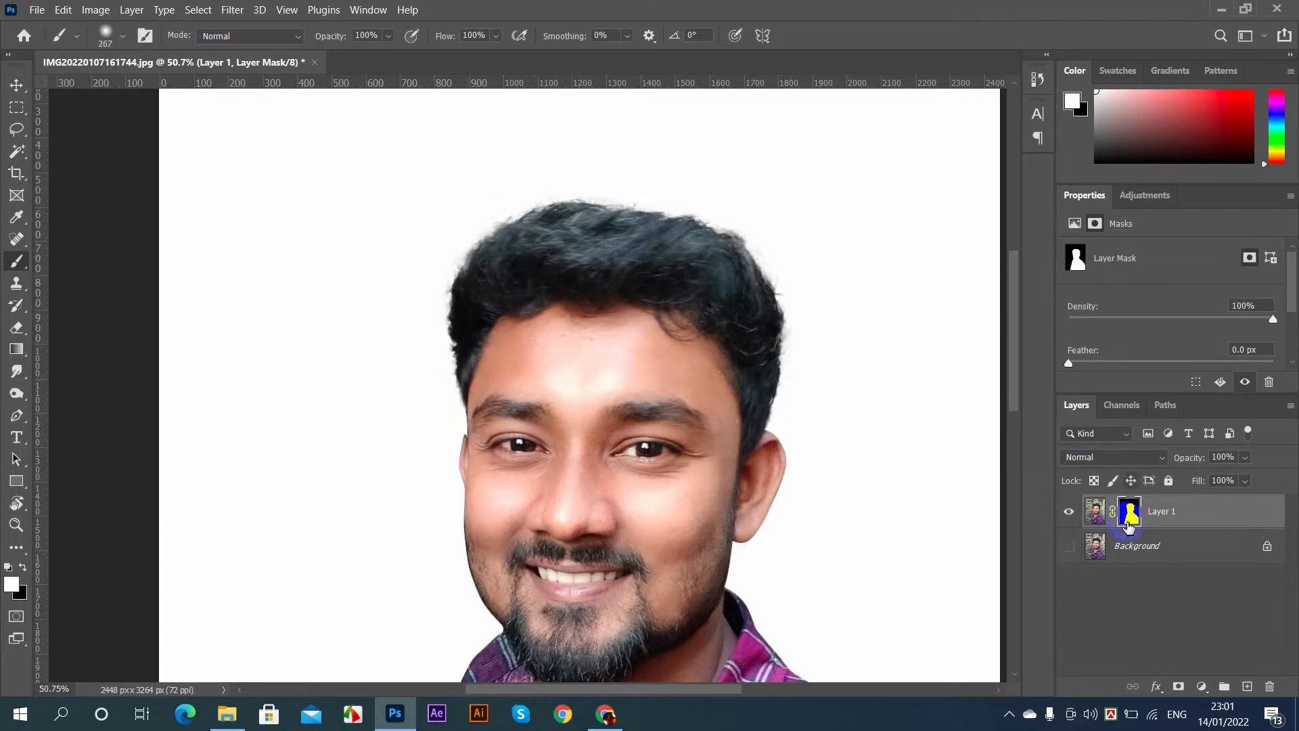
left_click(1130, 516, "ctrl")
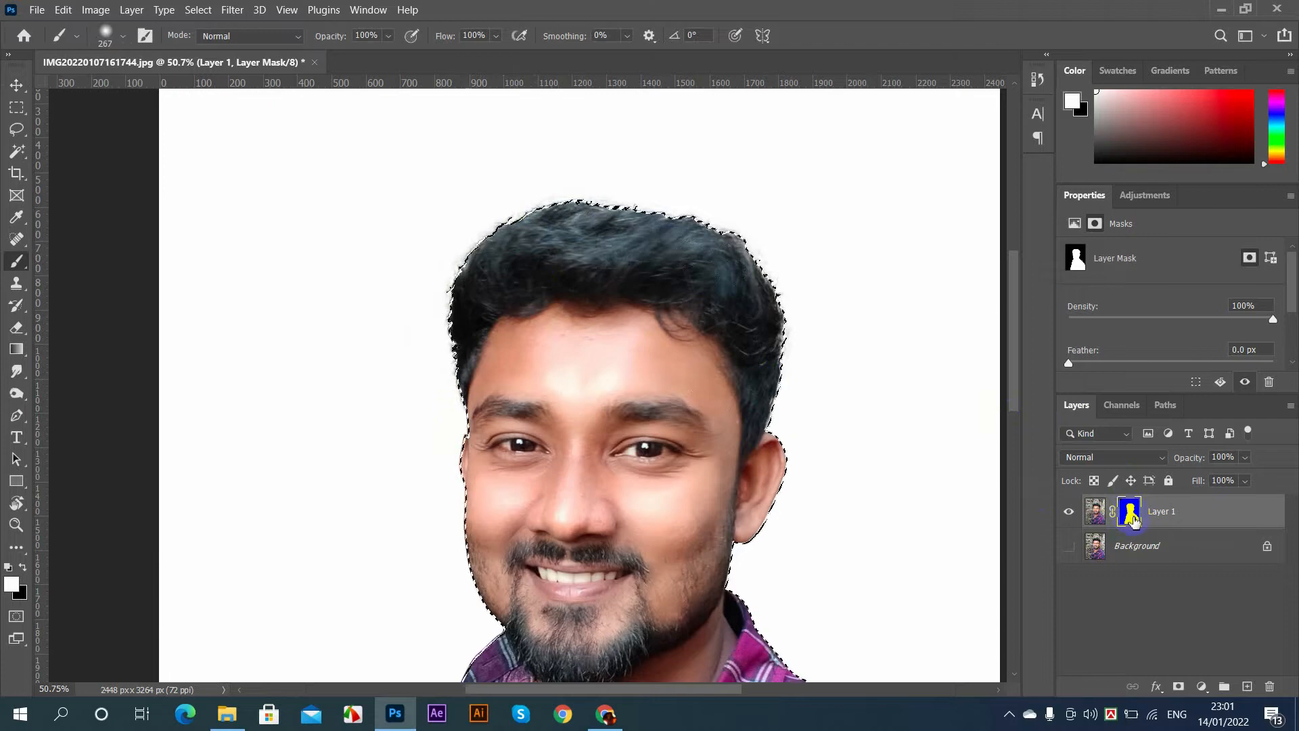
key("ctrl+shift+i")
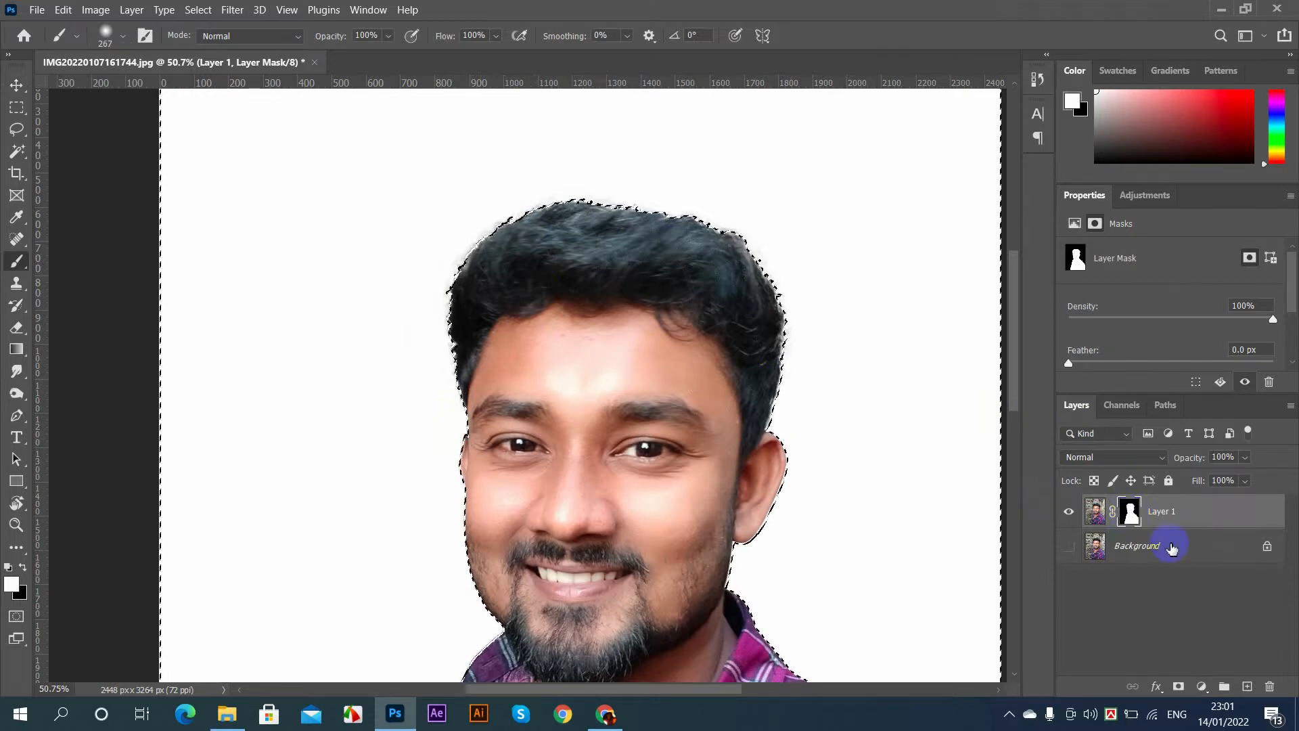
key("e")
scroll(455, 255, "up", 4)
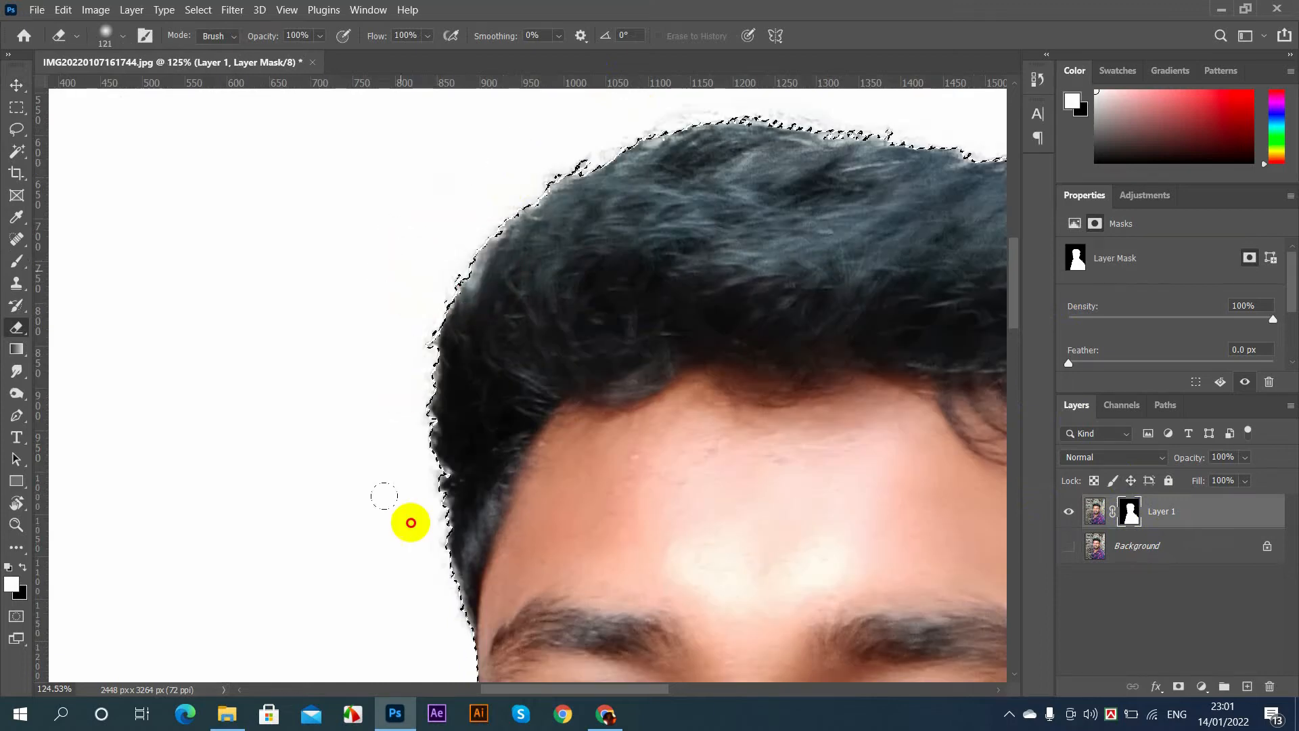
scroll(396, 405, "down", 2)
key("bracketright")
mouse_move(455, 244)
left_mouse_down()
mouse_move(615, 163)
mouse_move(803, 220)
mouse_move(945, 377)
left_mouse_up()
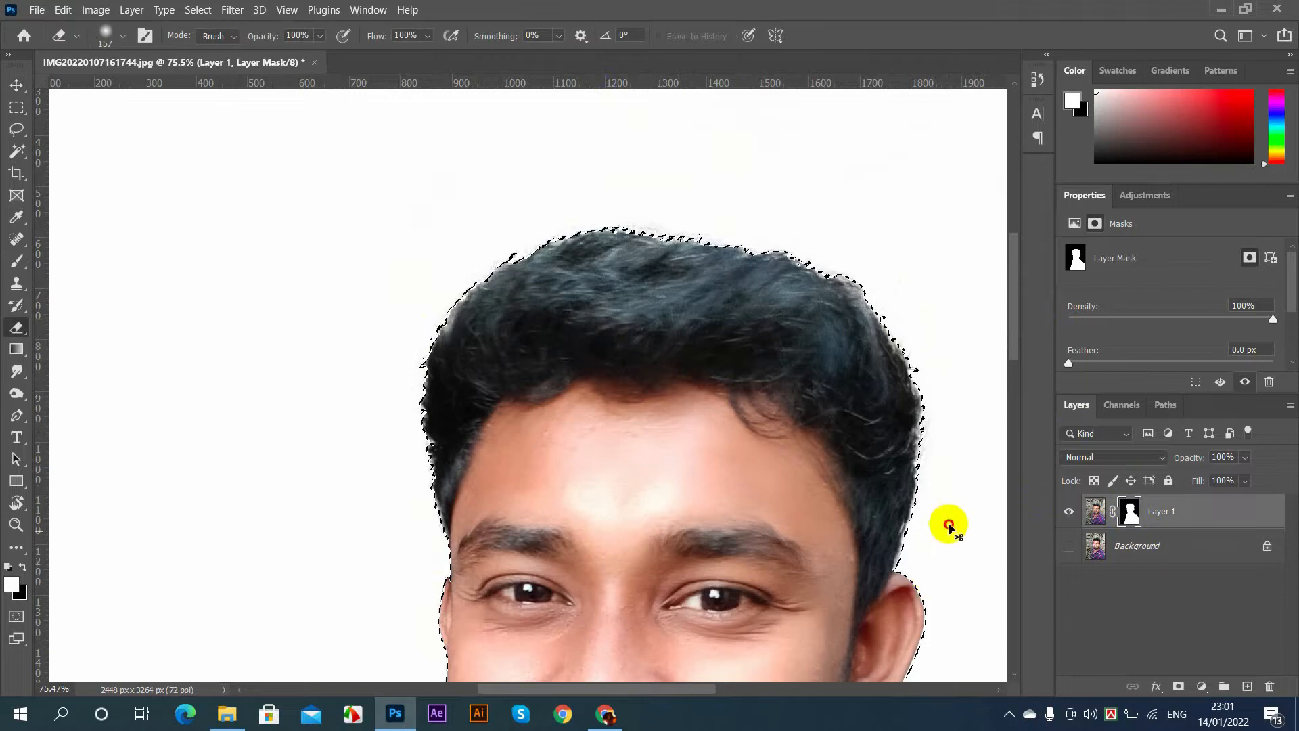
left_click_drag(886, 467, 798, 392)
scroll(623, 377, "down", 3)
key("ctrl+z")
scroll(755, 436, "up", 1)
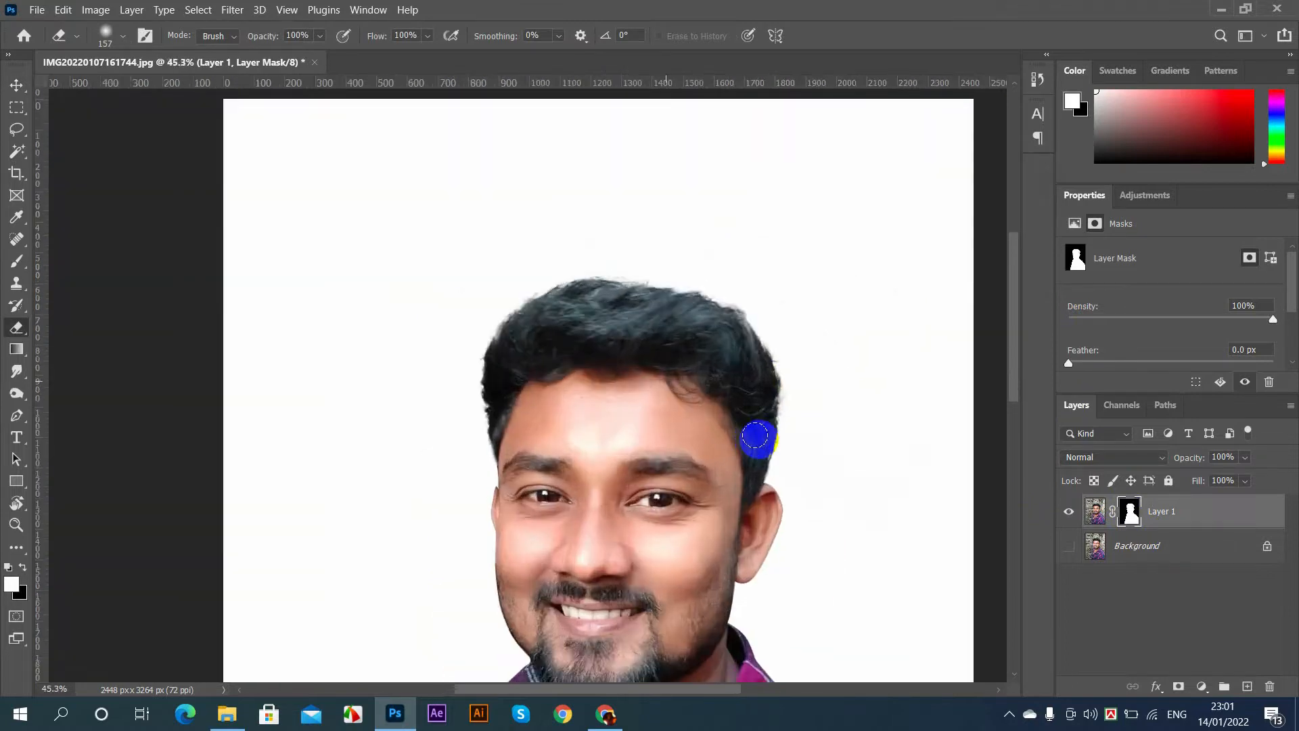
Step: Show the Background layer again and unlock it into a regular layer
scroll(756, 436, "down", 4)
left_click(1069, 546)
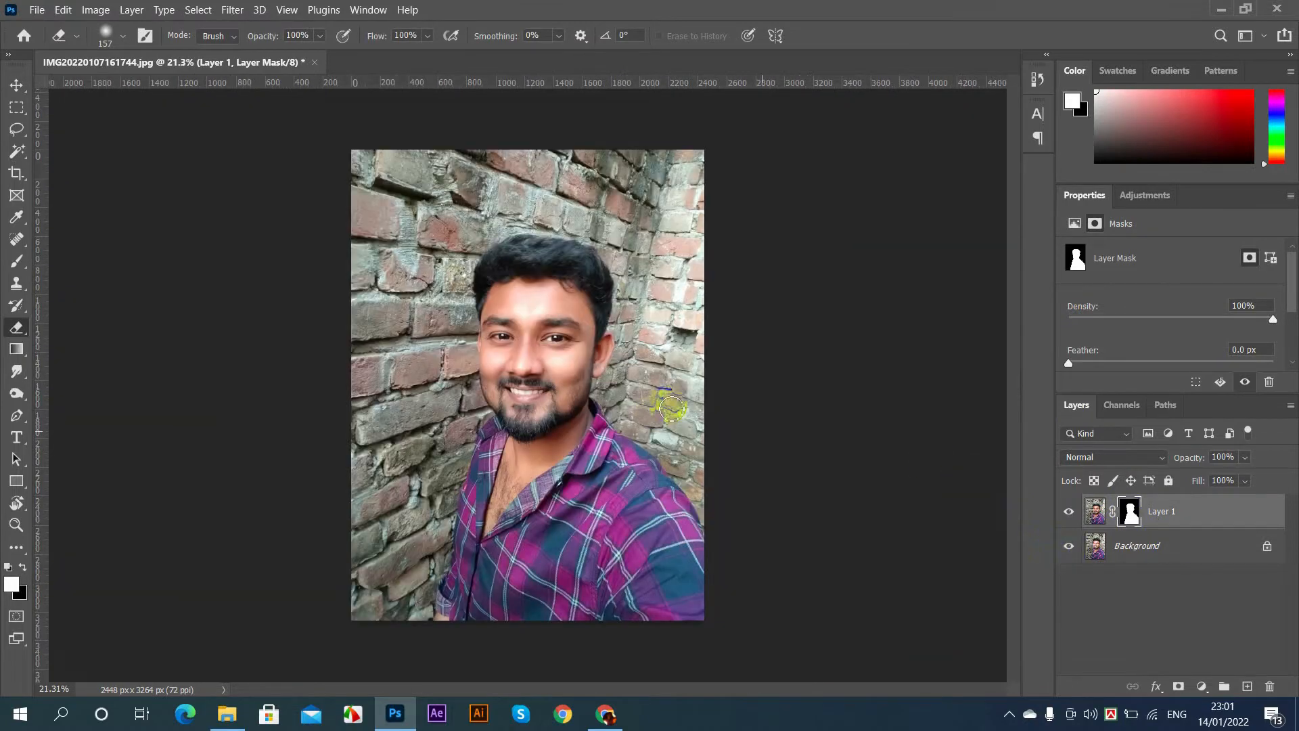
left_click(1267, 547)
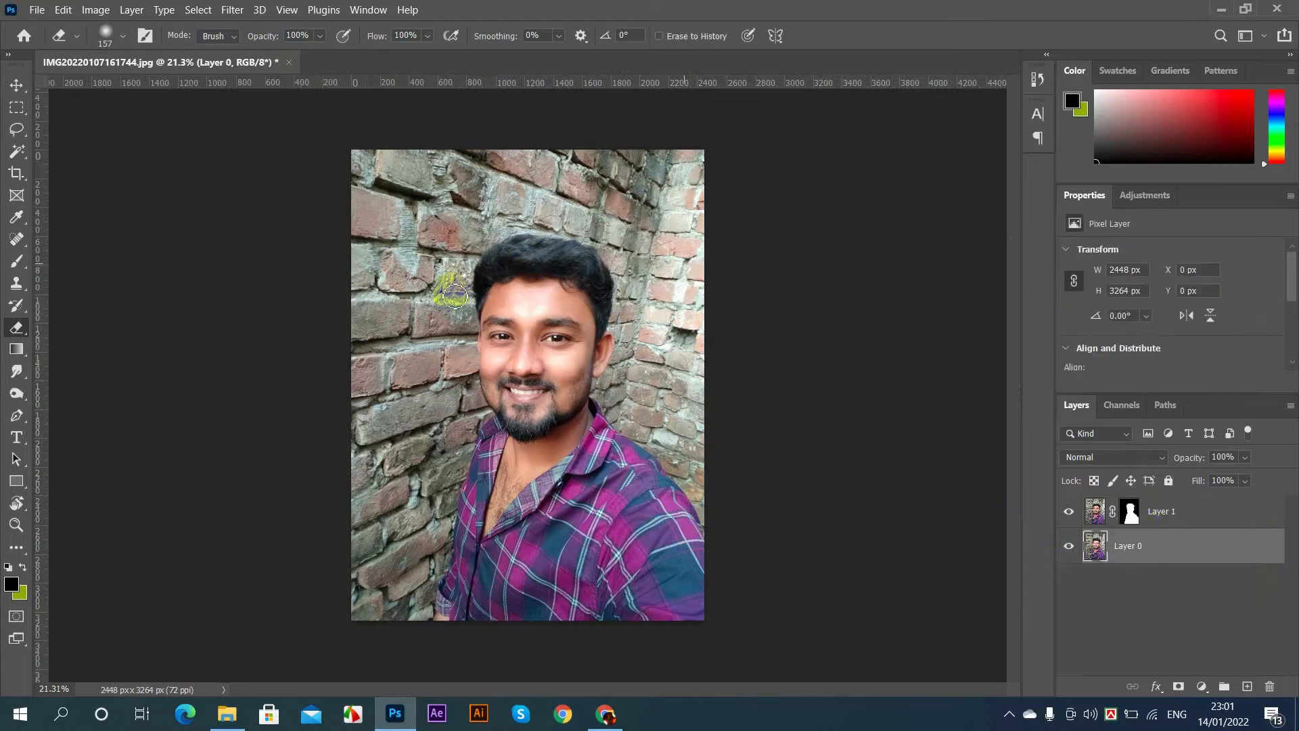
Step: Load Layer 1's mask as a selection while Layer 0 stays active, and hide Layer 1
key("ctrl+0")
left_click(14, 88)
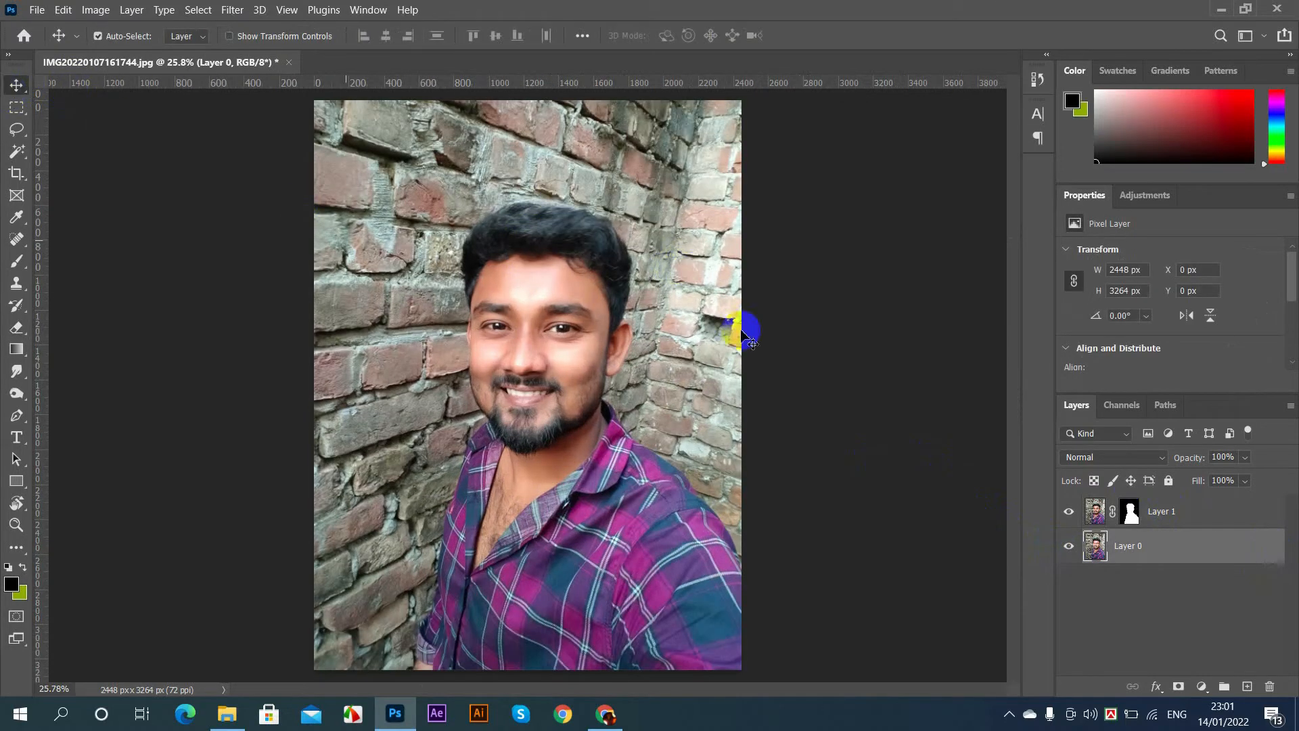
scroll(478, 345, "down", 1)
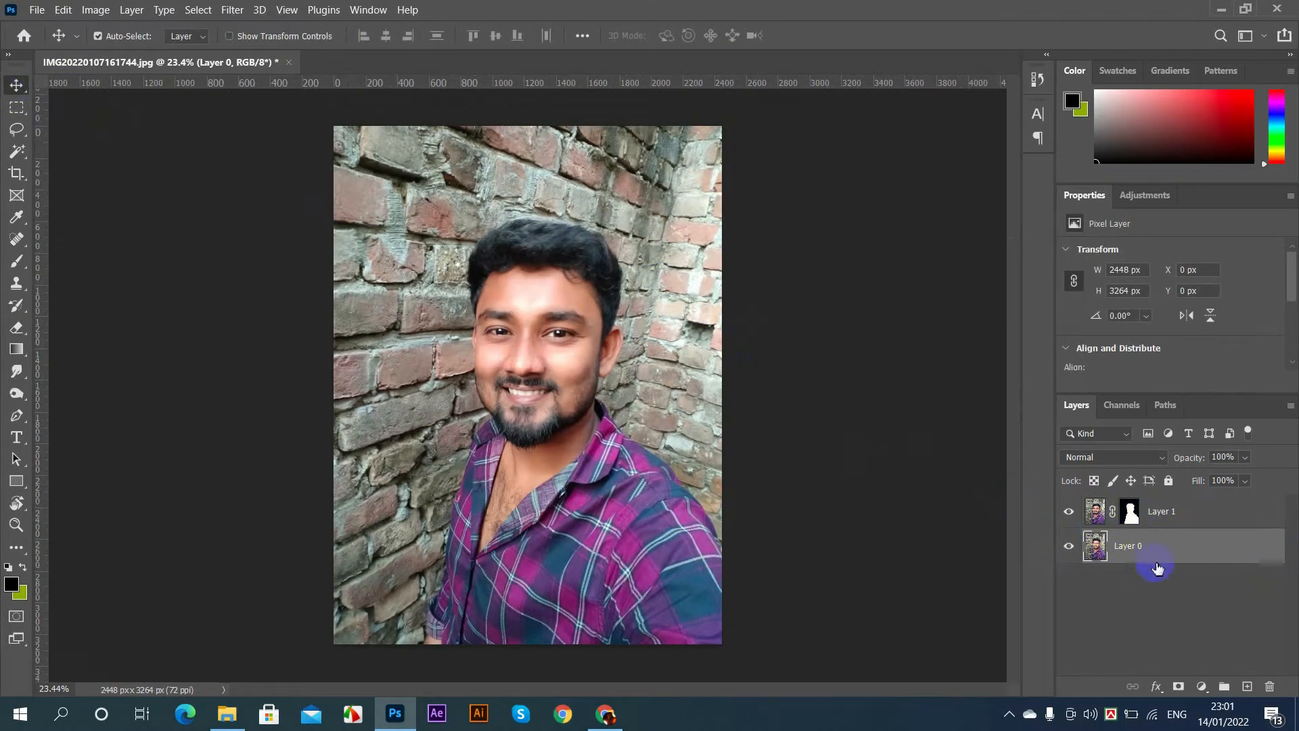
left_click(1130, 514, "ctrl")
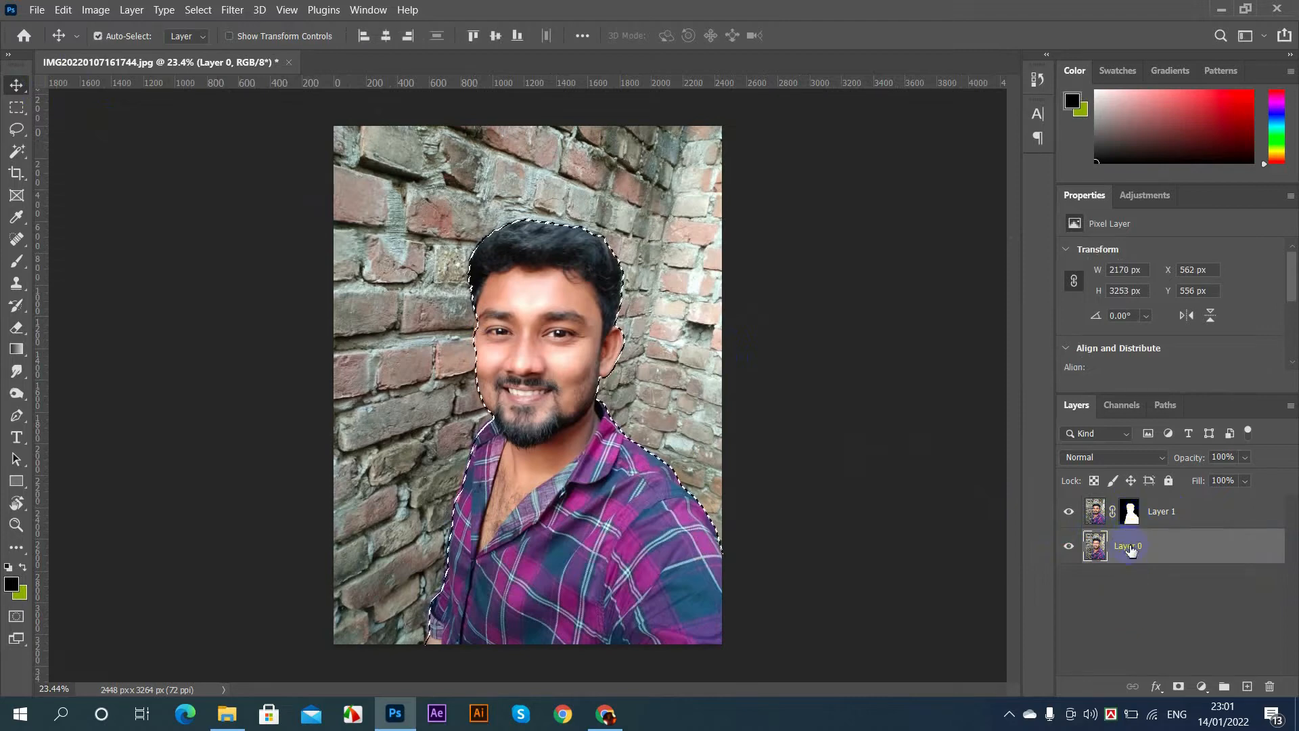
left_click(1069, 512)
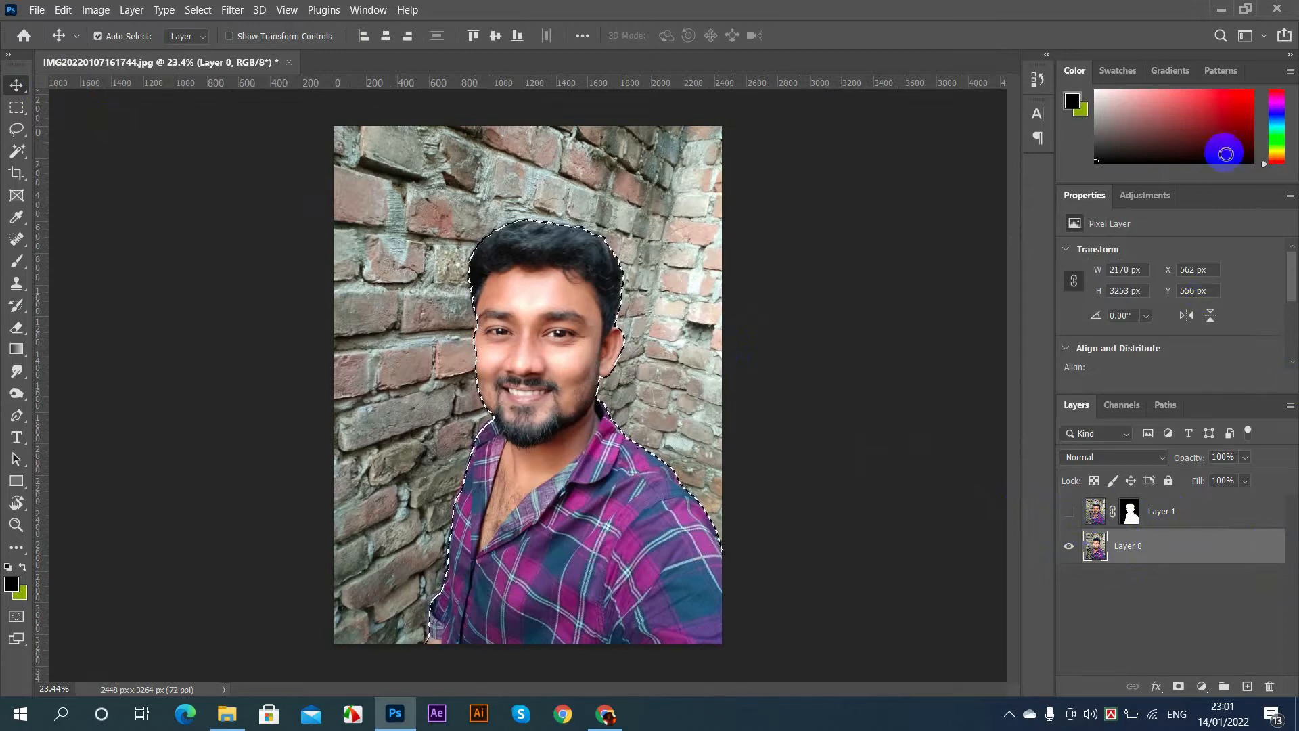
Step: Fill the man-shaped selection on Layer 0 using Content-Aware with Color Adaptation at 100% opacity, and deselect
left_click(89, 11)
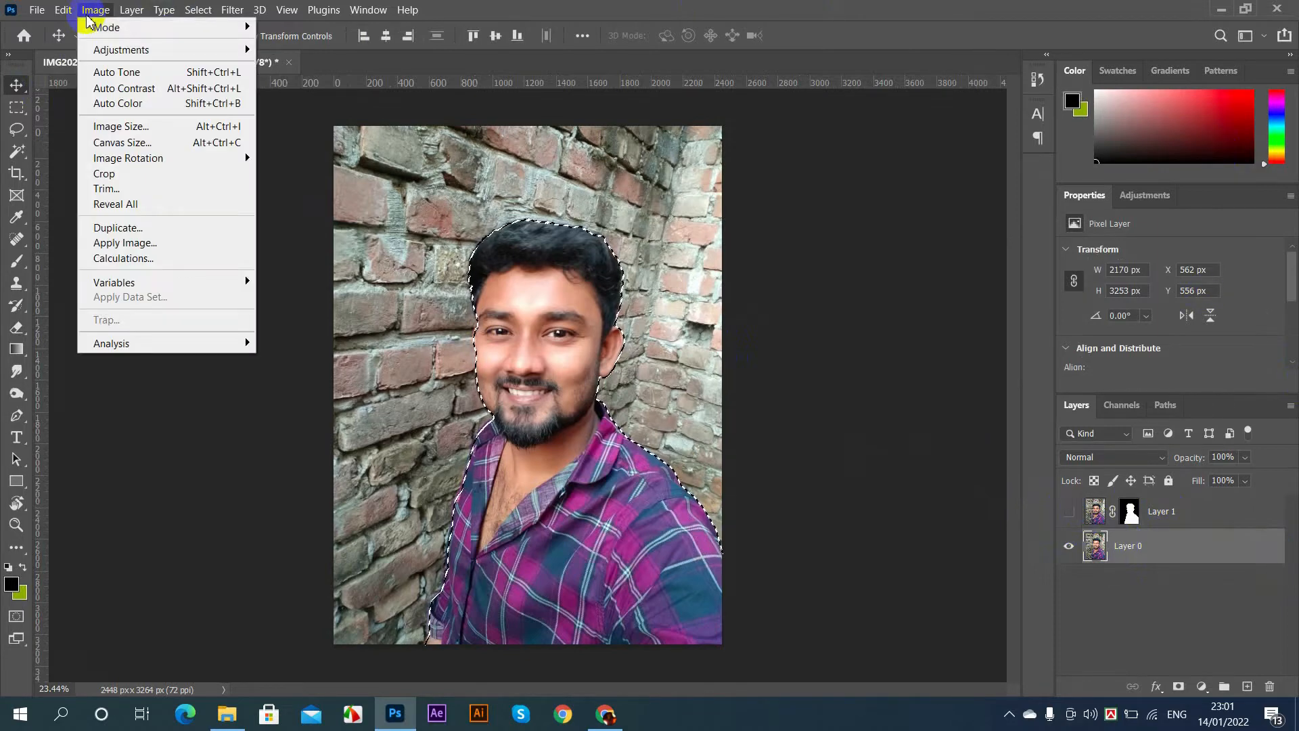
mouse_move(62, 10)
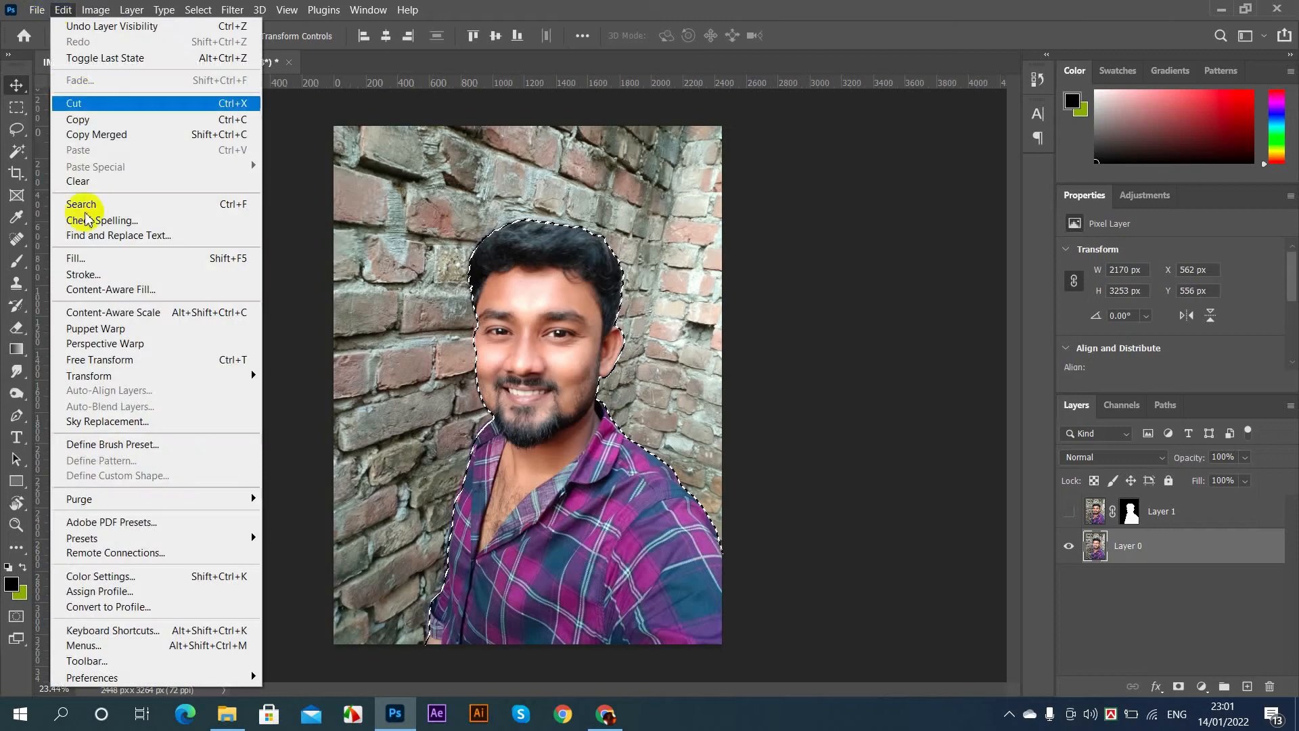
left_click(75, 258)
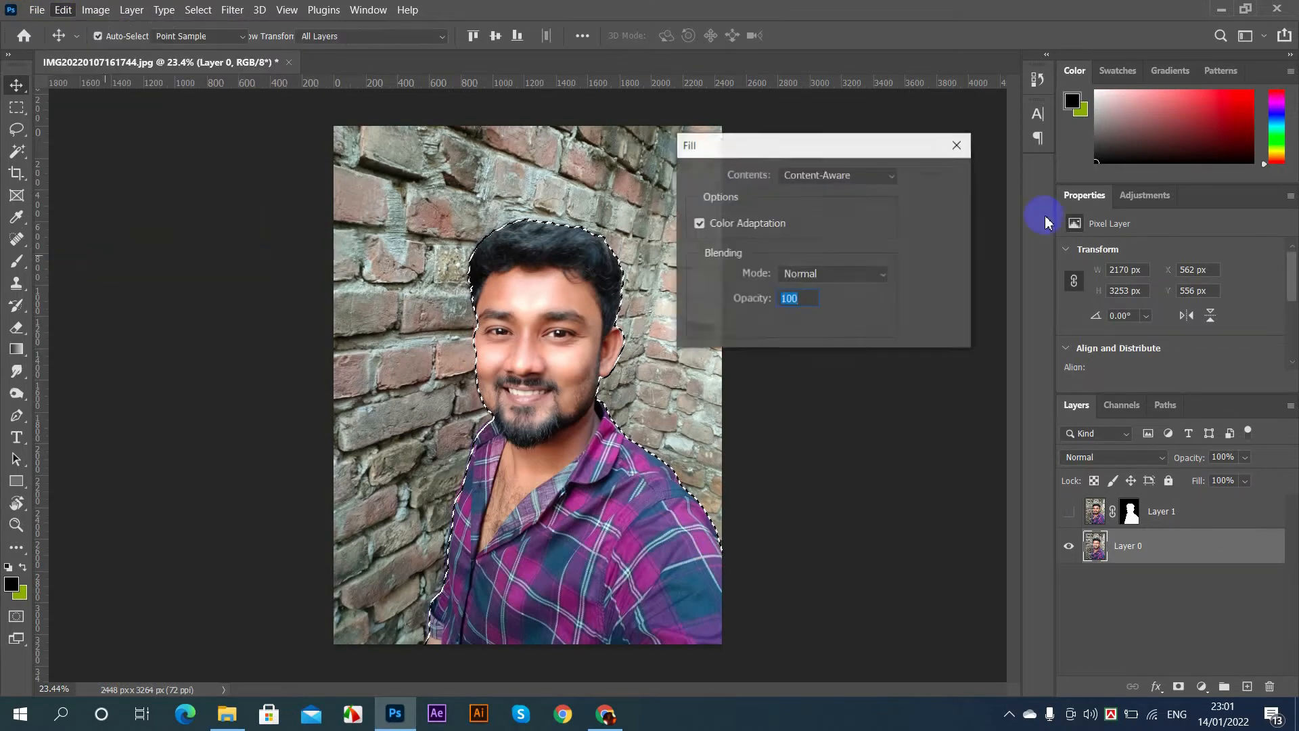
left_click(937, 177)
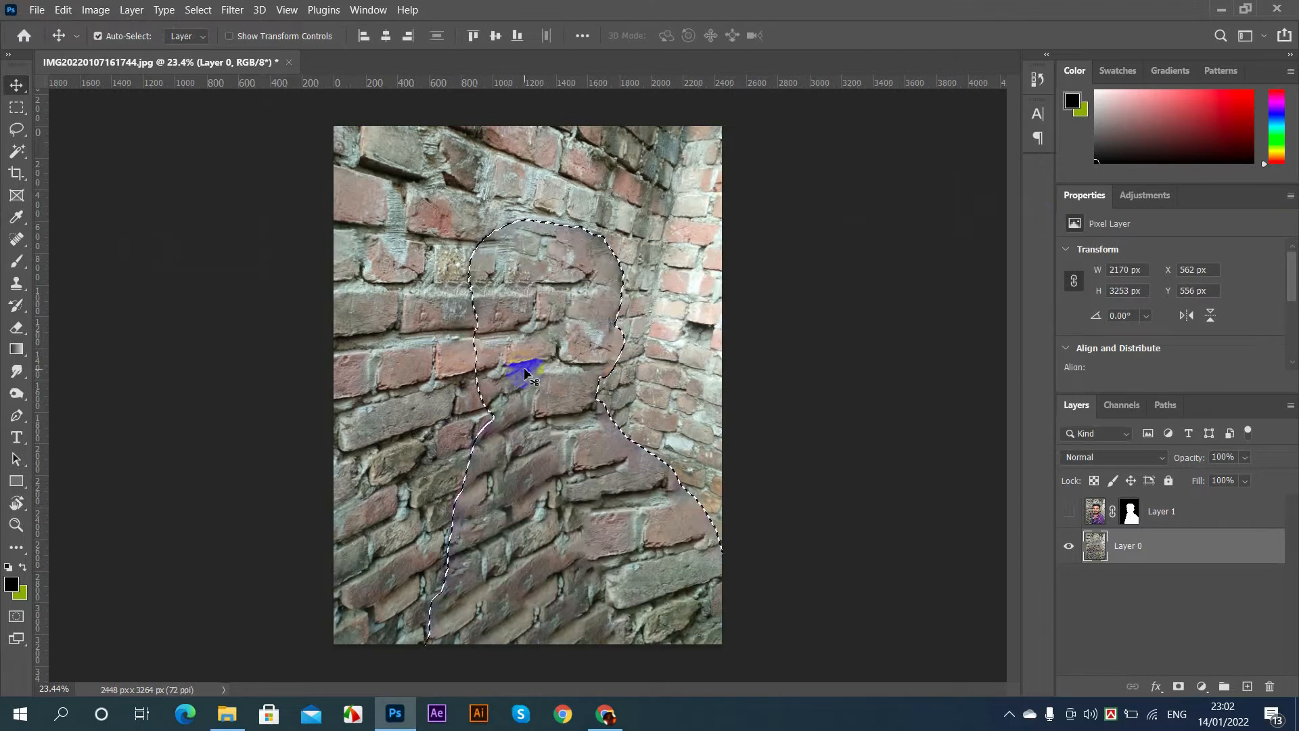
key("ctrl+d")
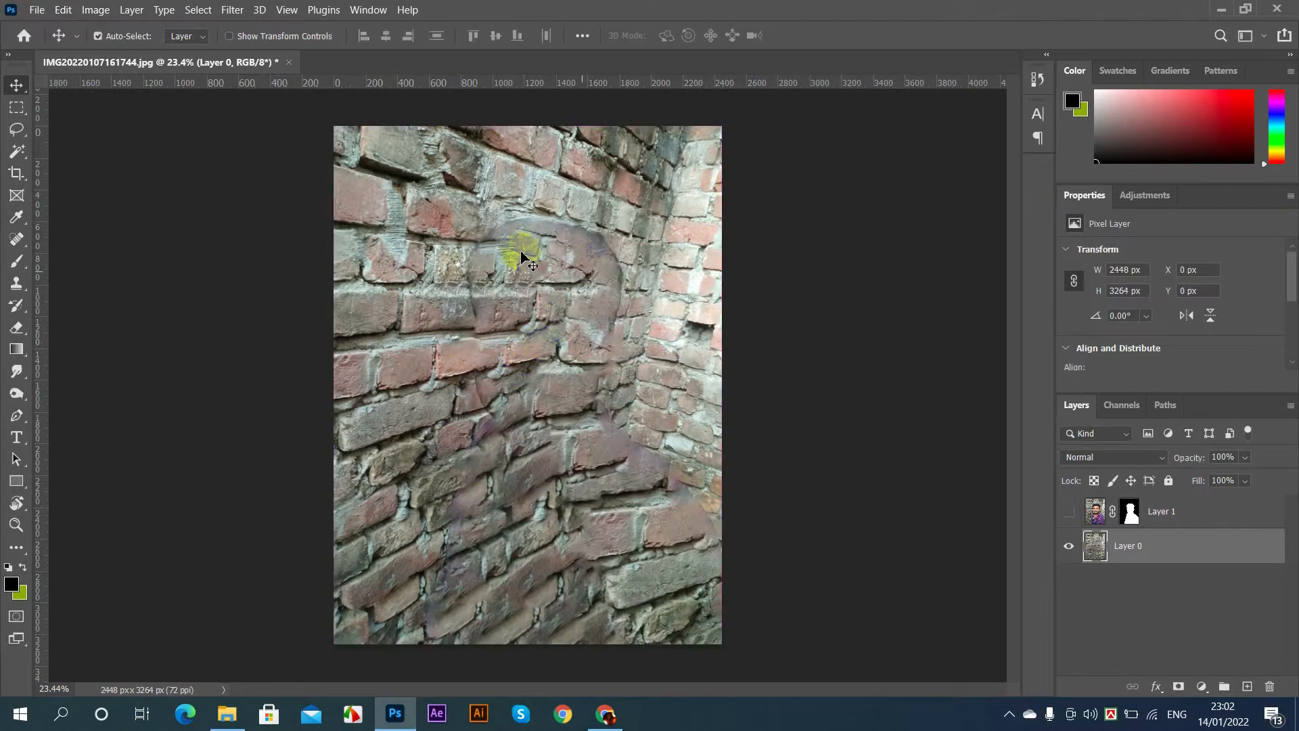
Step: Apply the basic Blur filter to the filled brick wall on Layer 0
scroll(522, 255, "down", 2)
scroll(525, 250, "up", 3)
scroll(513, 365, "down", 2)
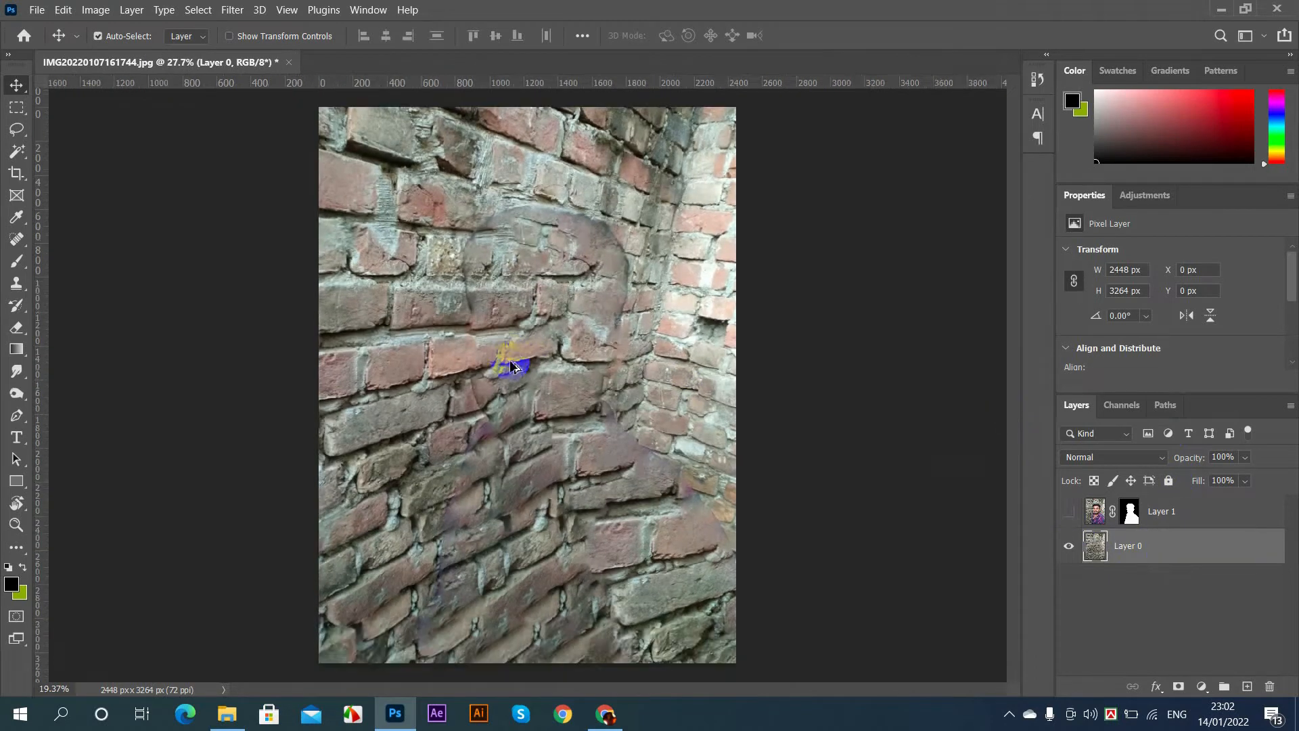
scroll(513, 366, "down", 2)
scroll(528, 264, "up", 1)
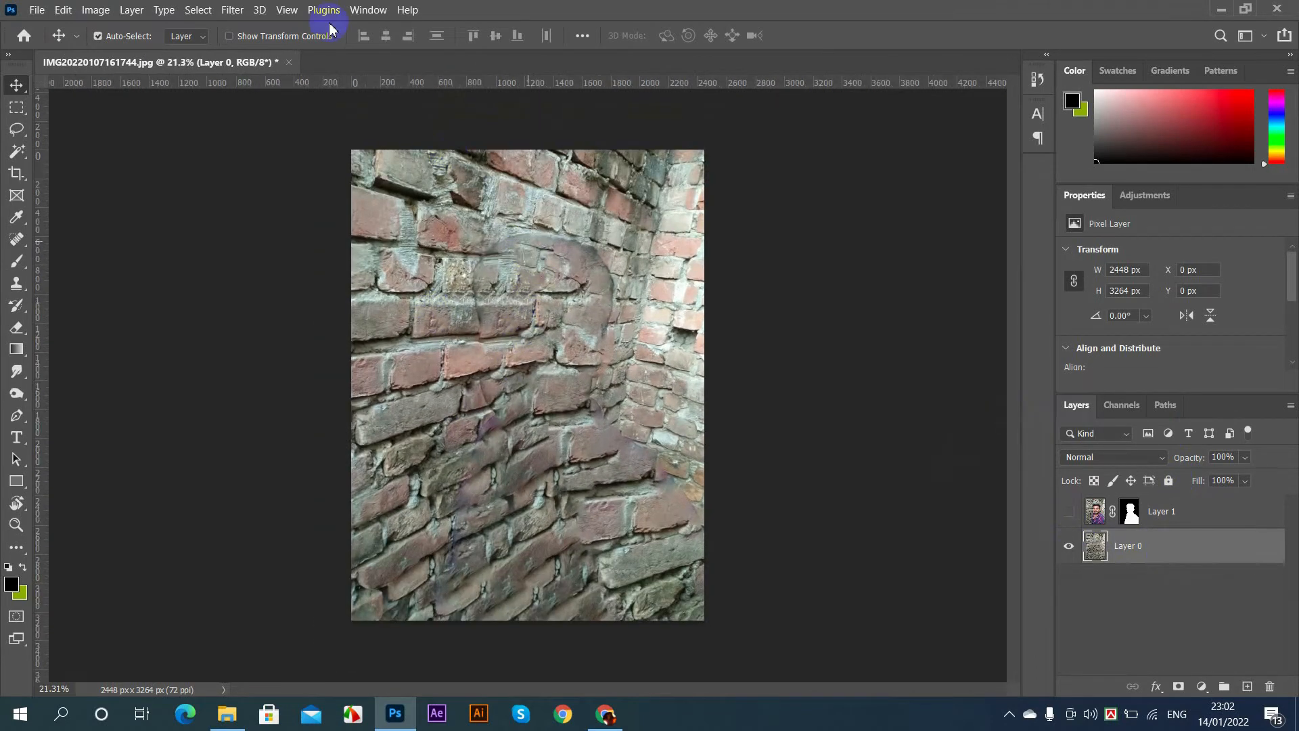
left_click(230, 12)
mouse_move(338, 212)
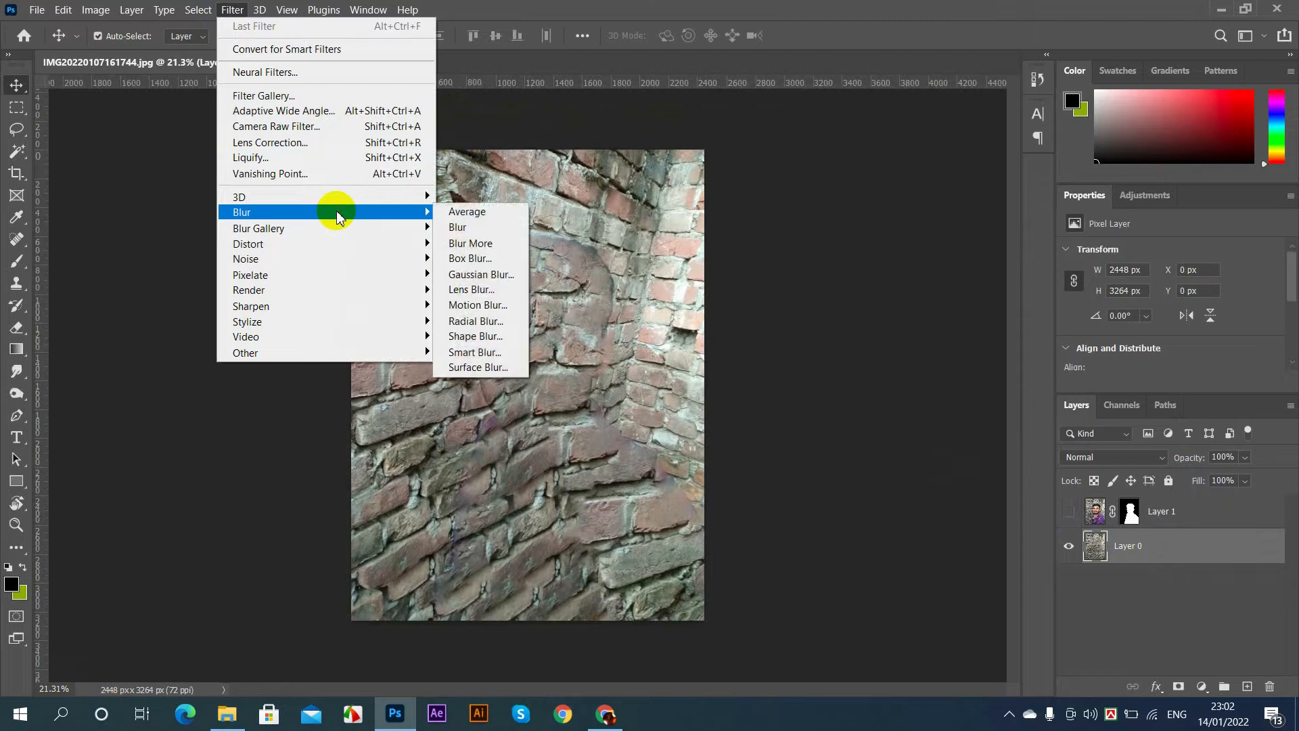
left_click(482, 228)
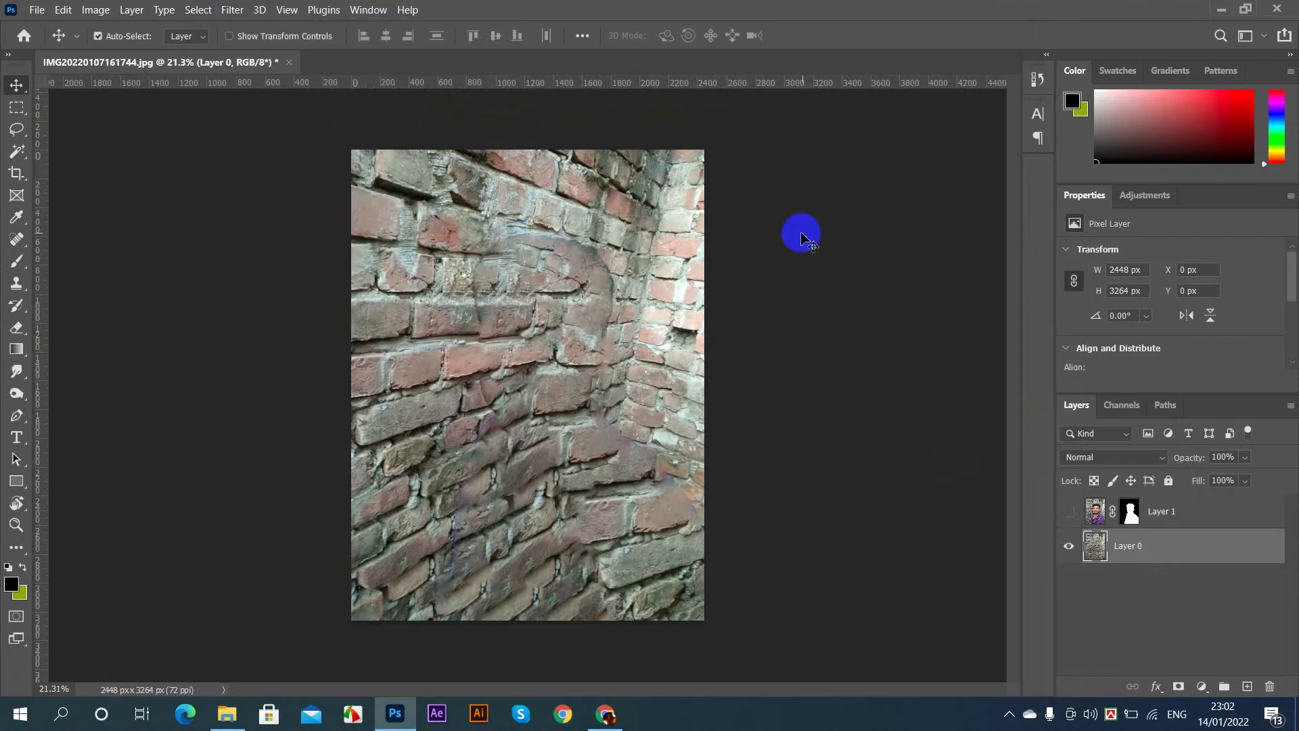
Step: Apply a Field Blur of 25 px to Layer 0 and check the wall with Layer 1 shown and hidden
left_click(239, 11)
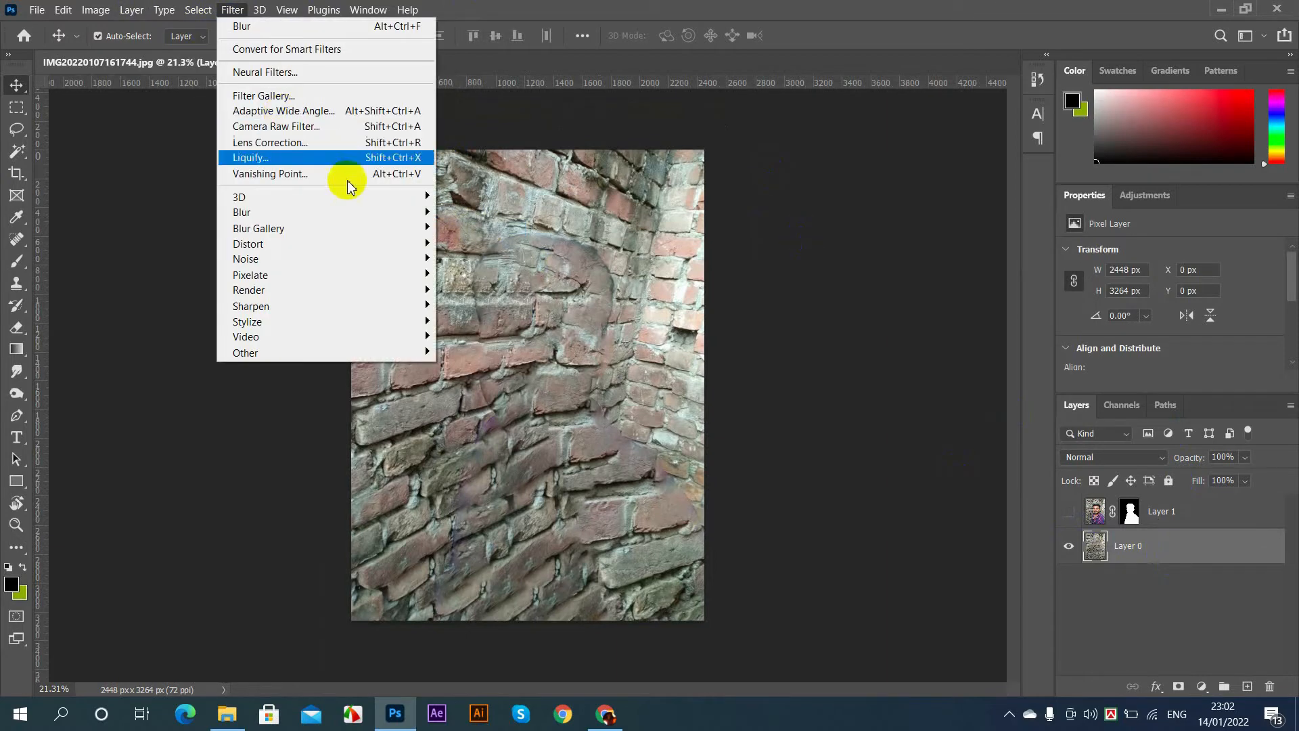
mouse_move(386, 230)
left_click(465, 230)
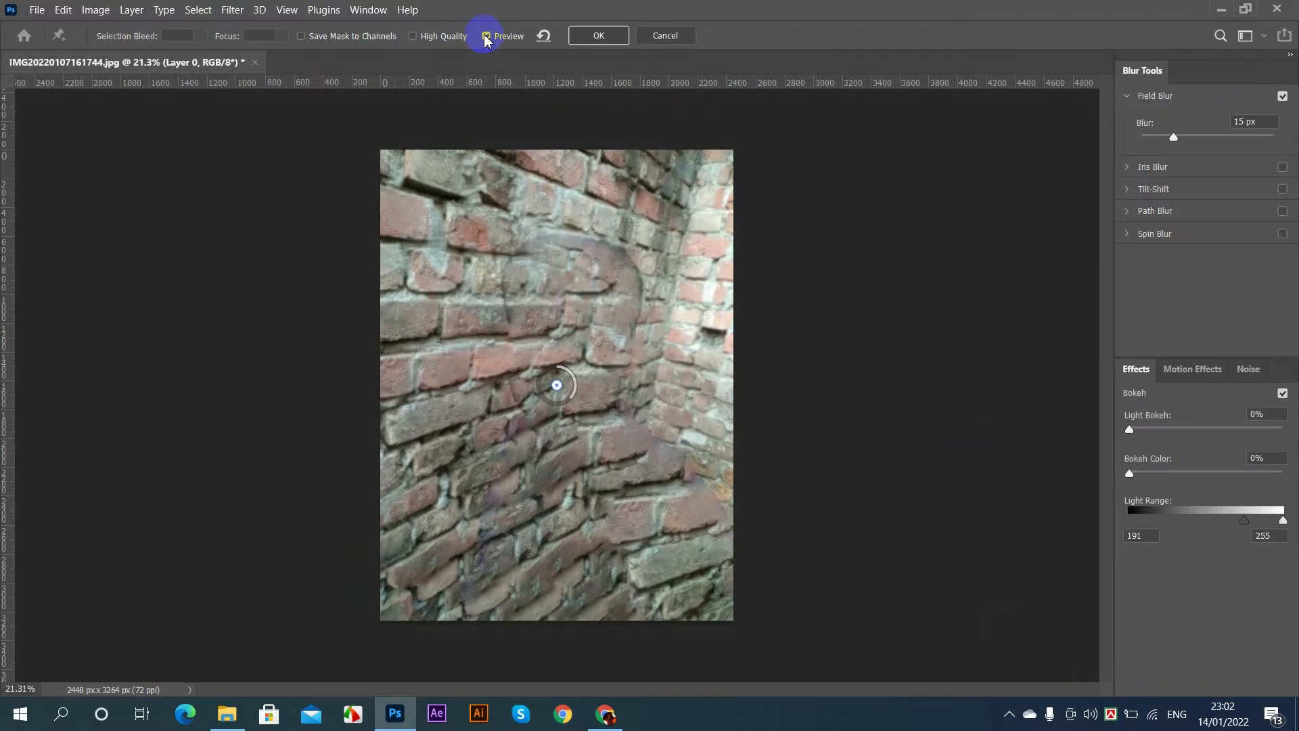
left_click(485, 37)
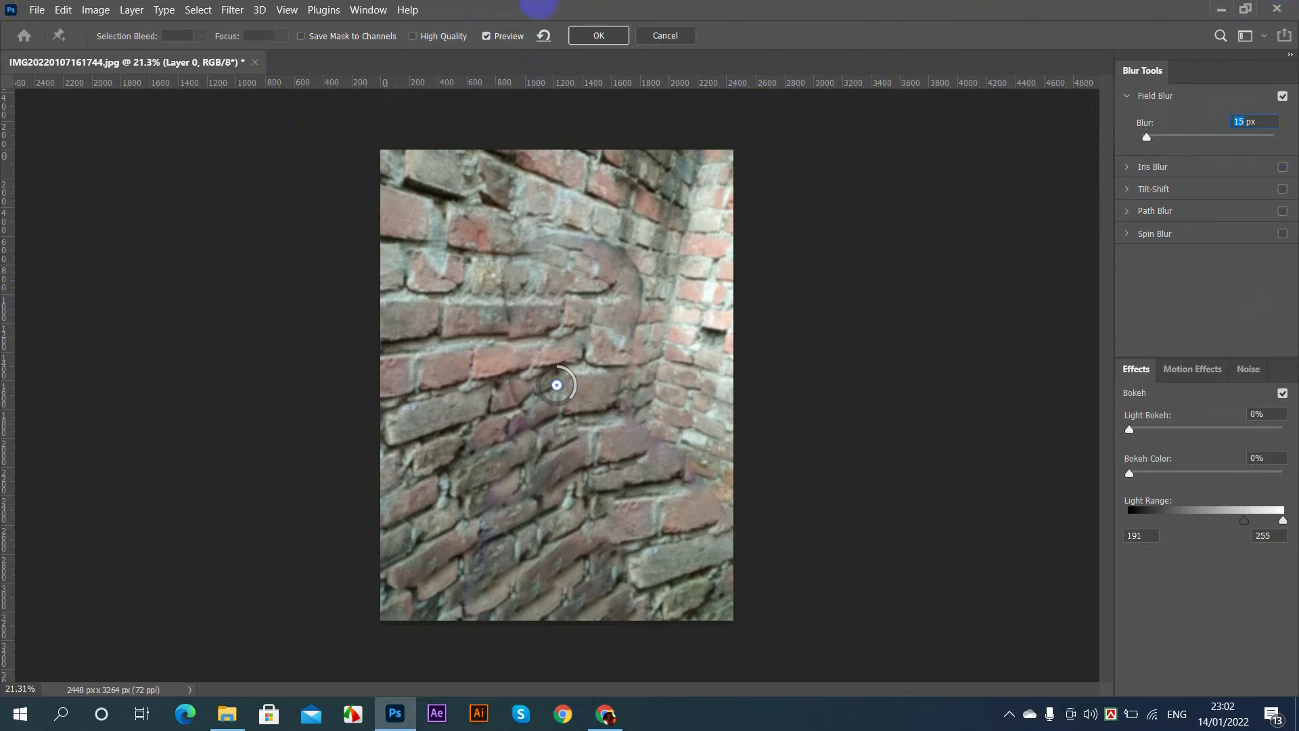
type("25")
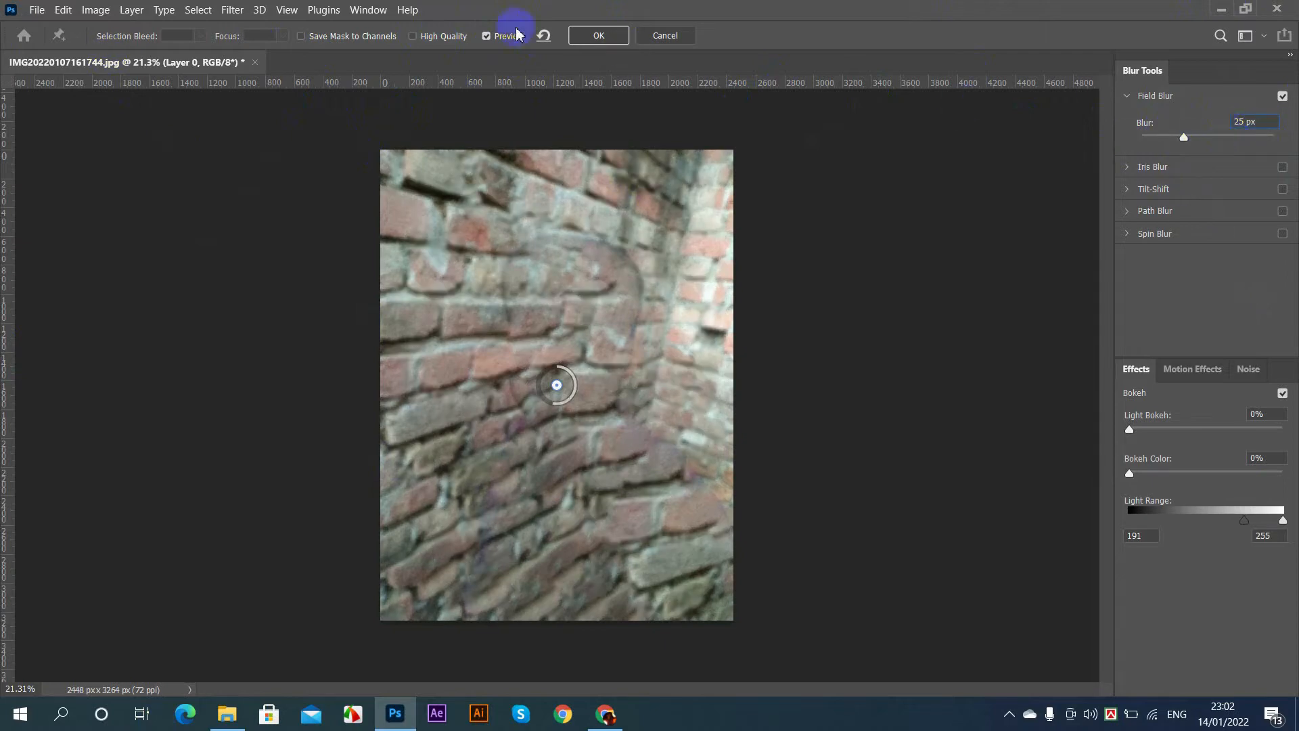
left_click(487, 37)
left_click(487, 37)
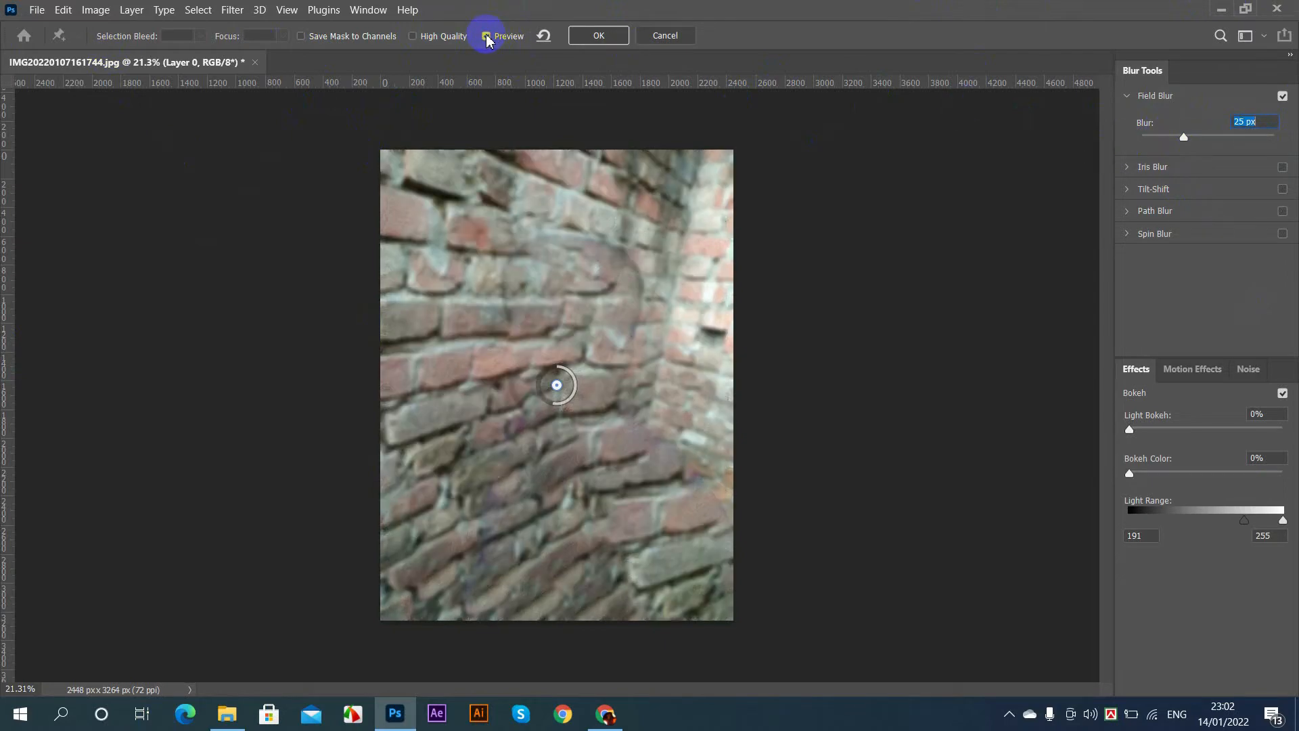
left_click(585, 35)
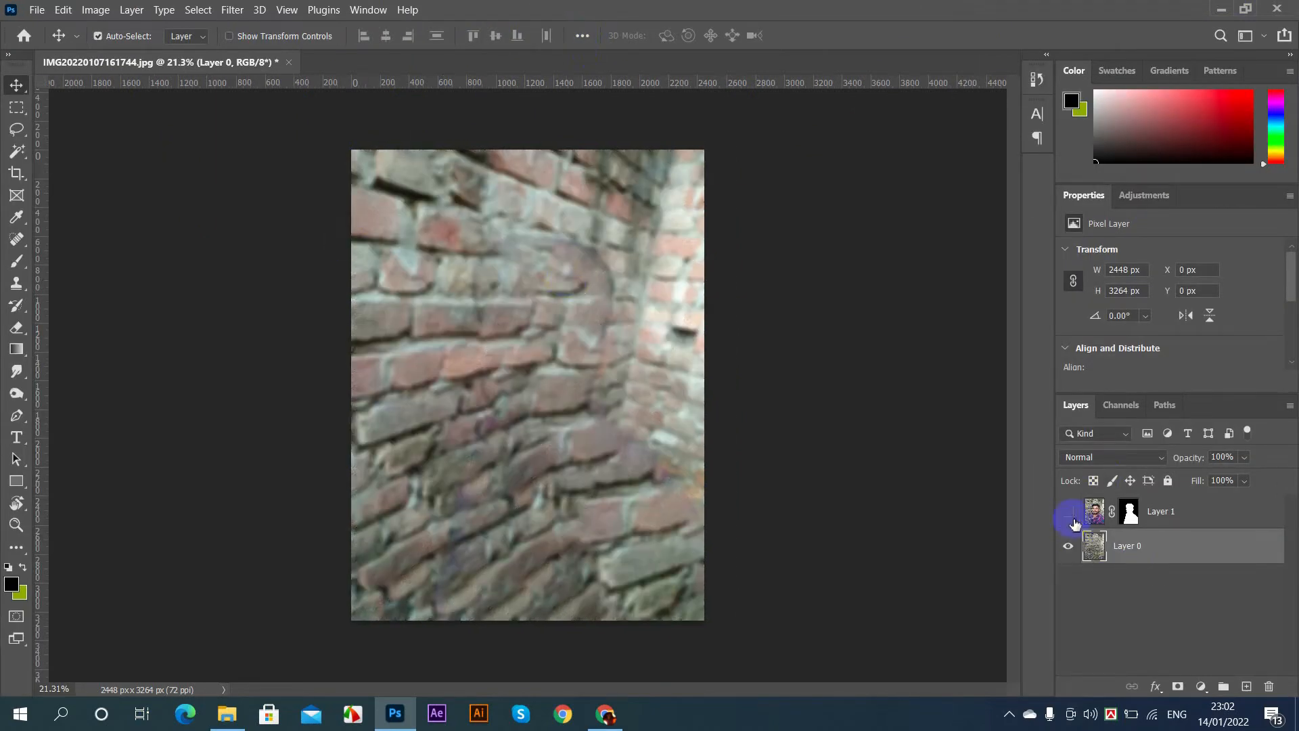
left_click(1068, 511)
left_click(1068, 512)
left_click(1068, 512)
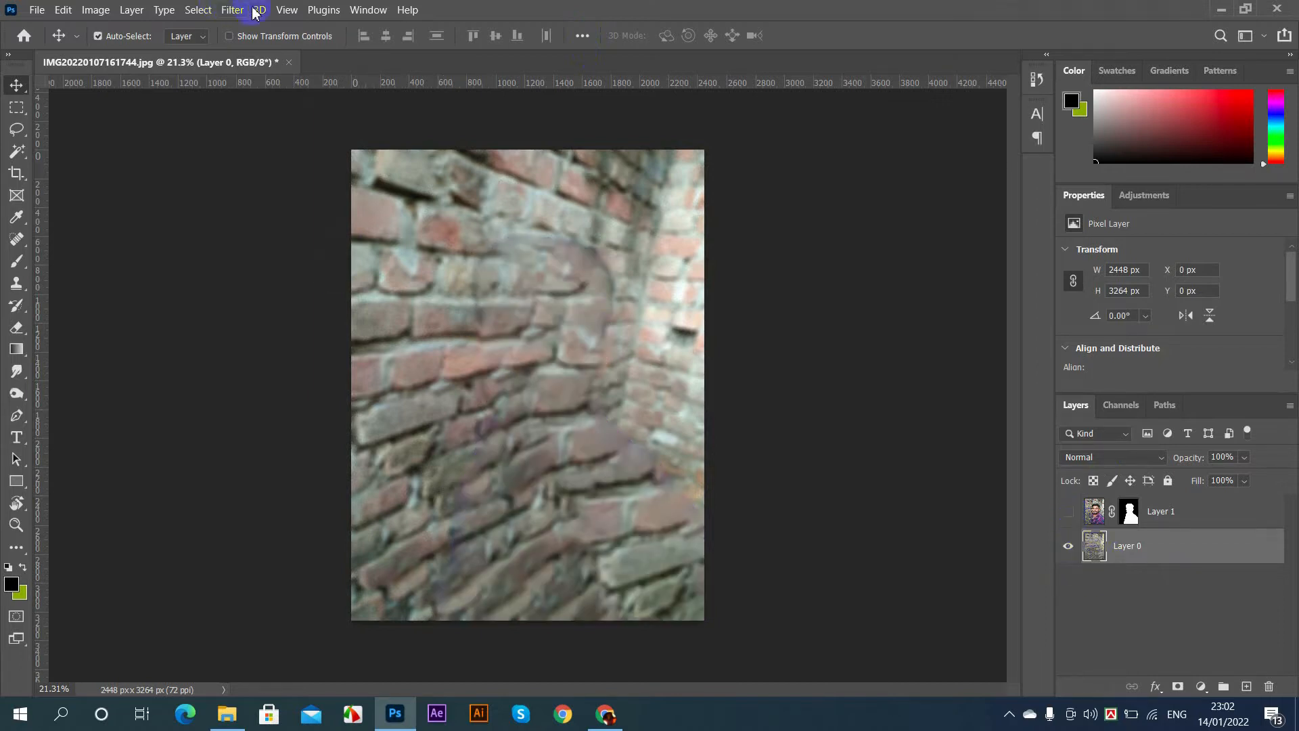
Step: Start the Camera Raw Filter on Layer 0 and set contrast to +45, highlights to -72 and exposure to -0.05
left_click(230, 11)
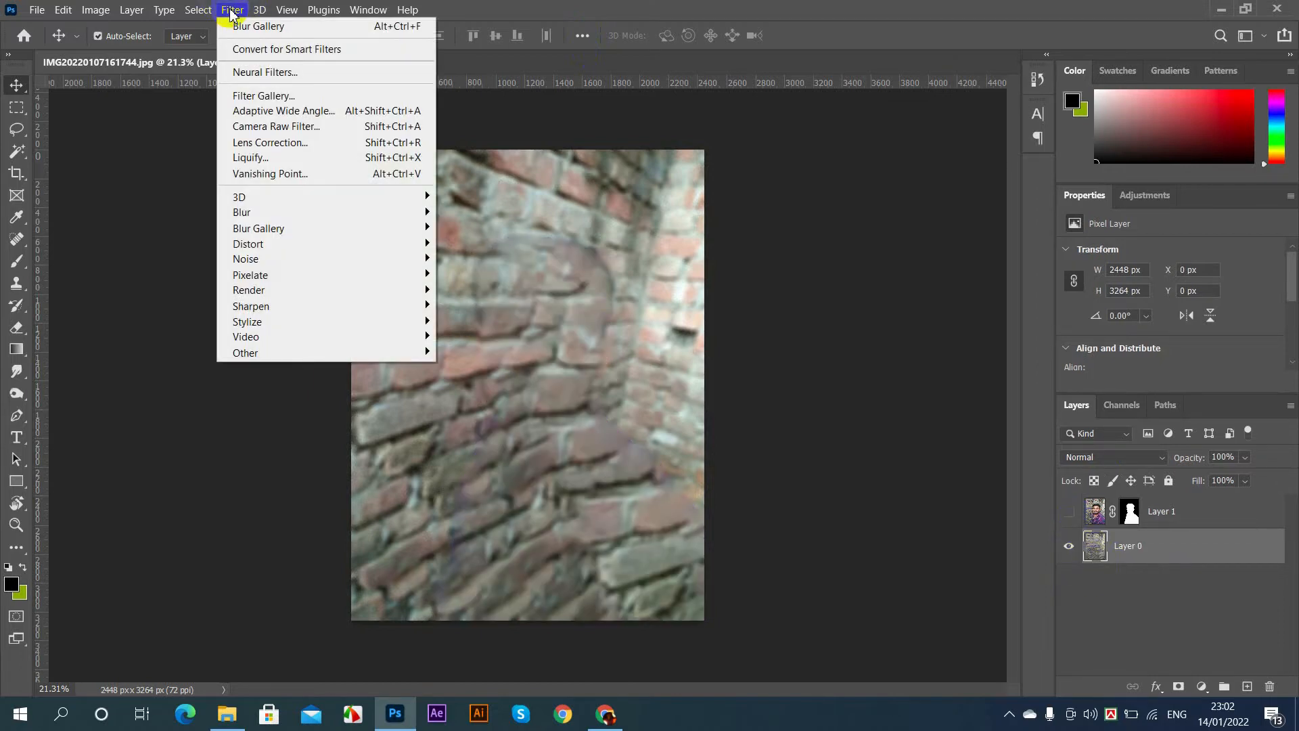
left_click(292, 129)
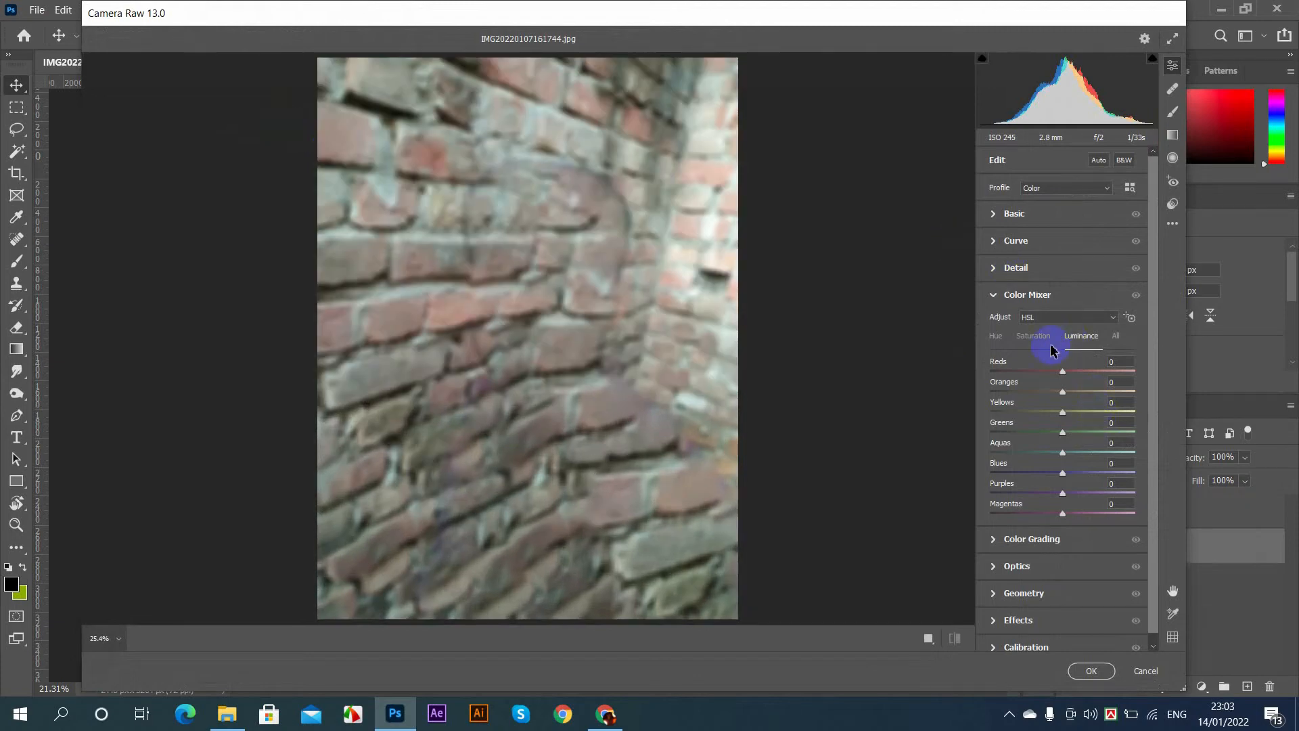
left_click(995, 338)
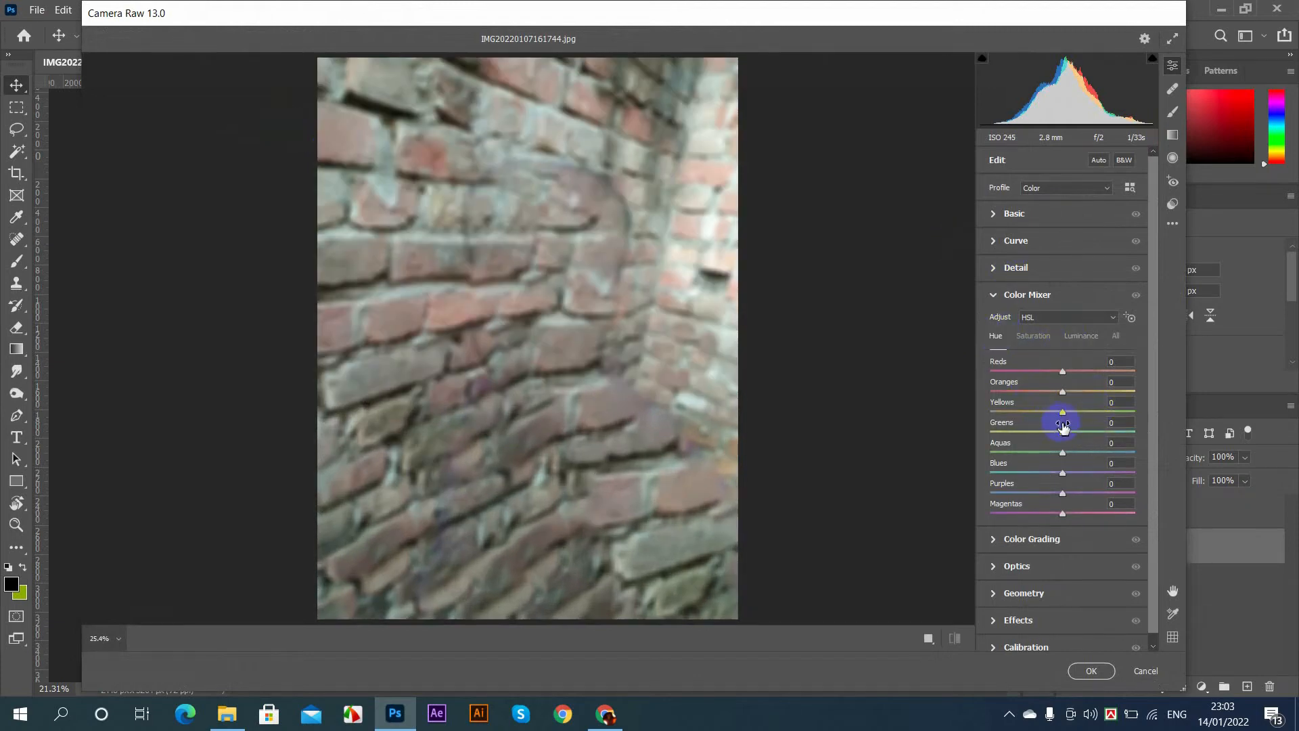
left_click(993, 215)
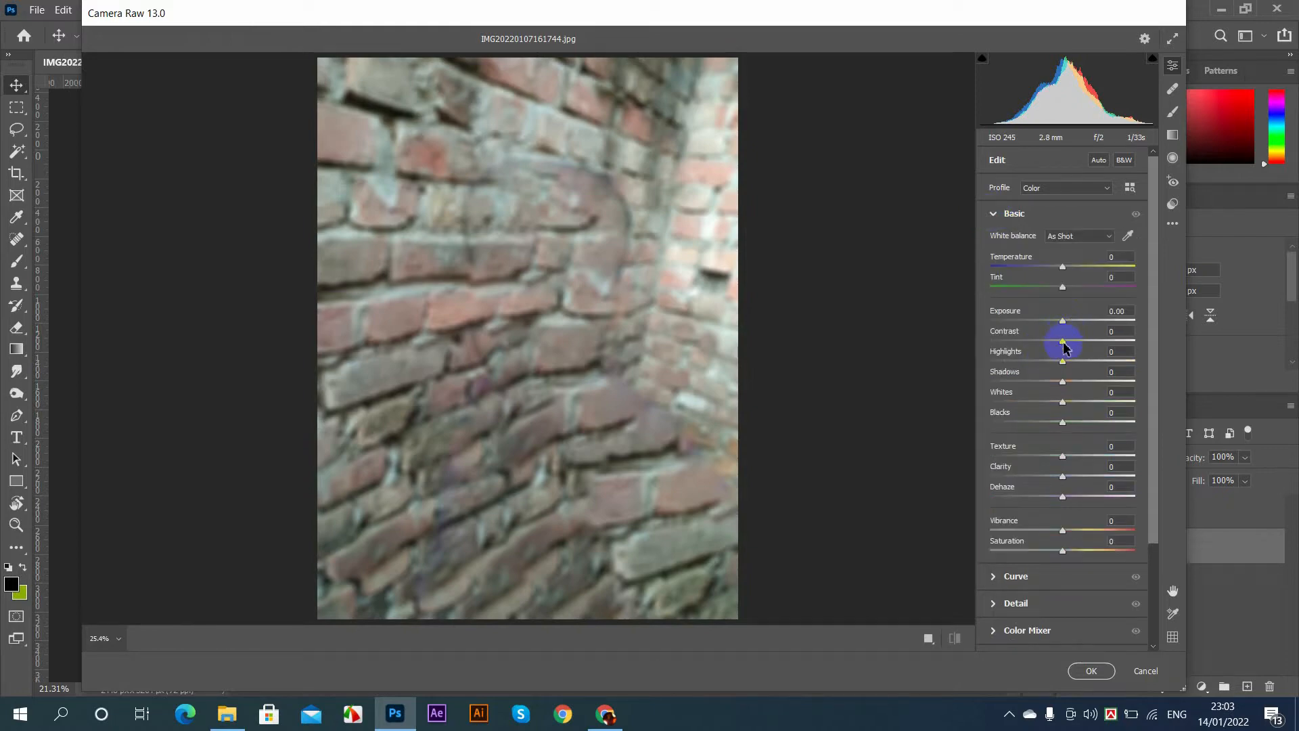
left_click_drag(1063, 347, 1012, 363)
left_click_drag(1063, 326, 1062, 382)
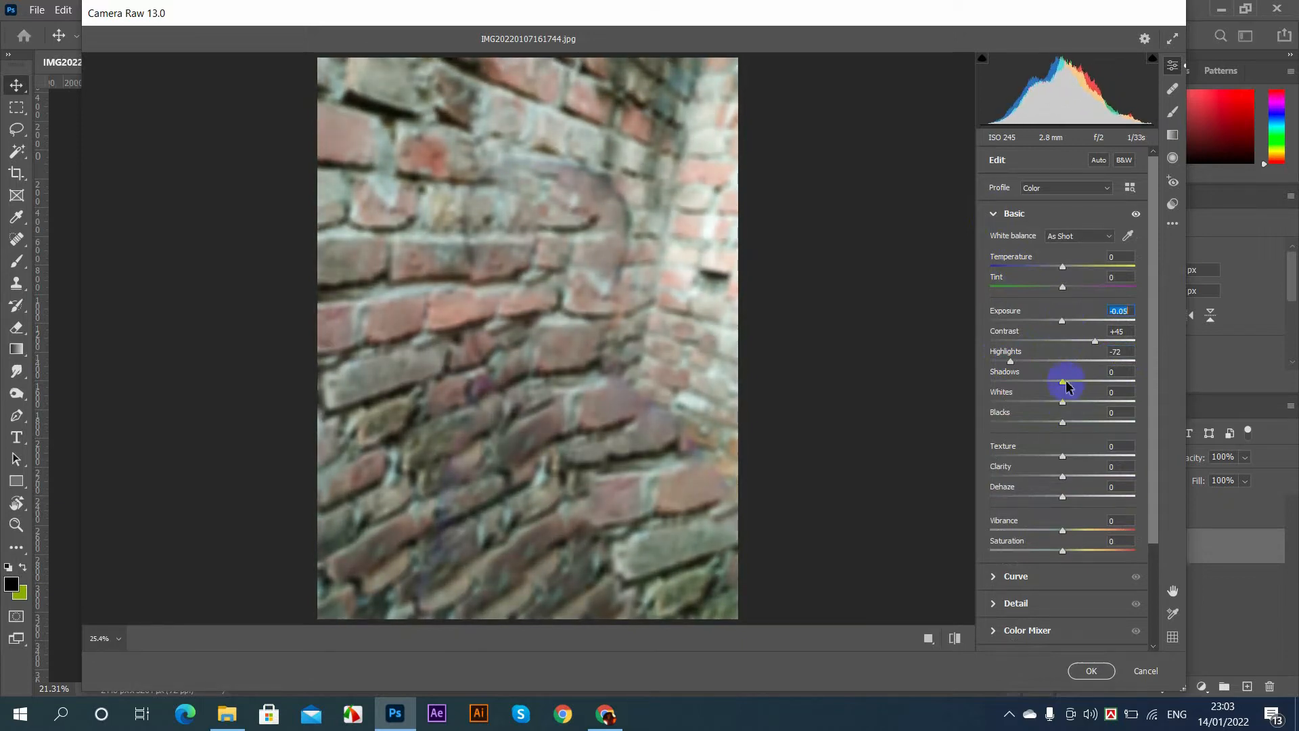
Step: Set the wall's shadows to +100, whites to -50, blacks to +9, vibrance to +57 and saturation to +21
left_click_drag(1062, 384, 1127, 370)
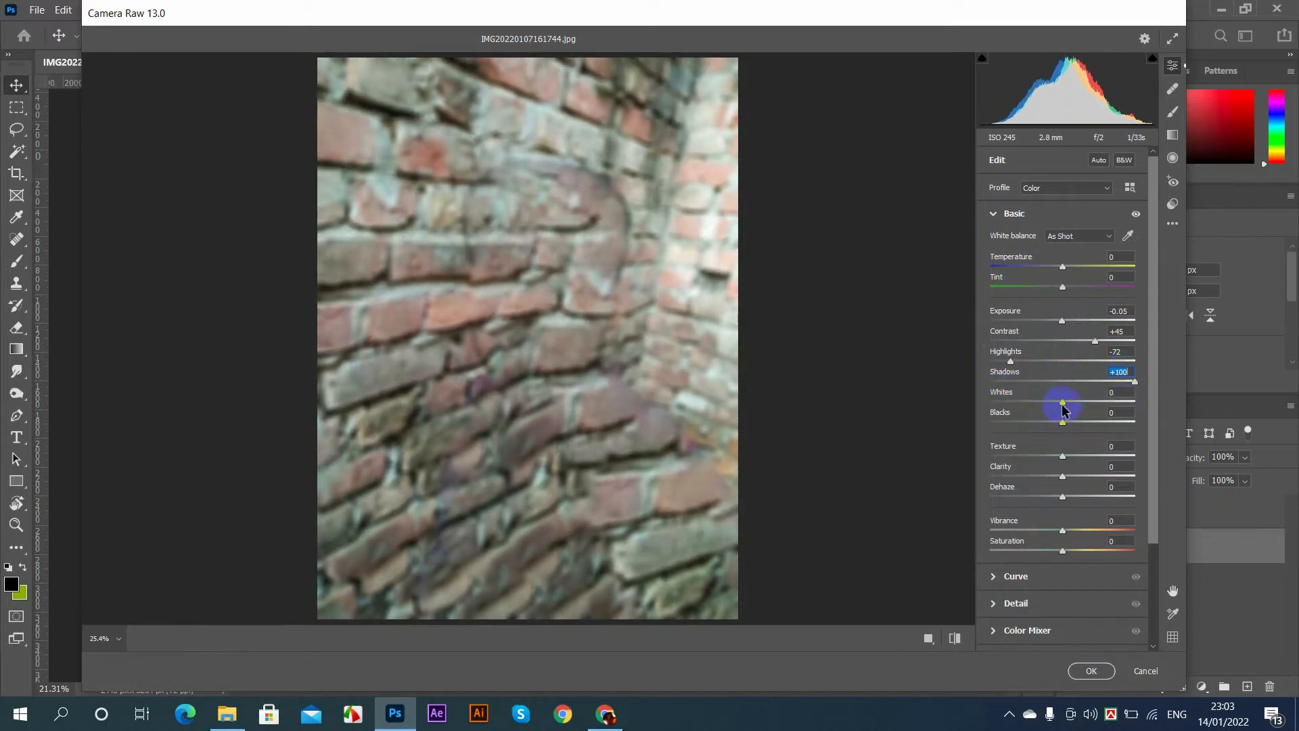
left_click_drag(1064, 404, 1029, 404)
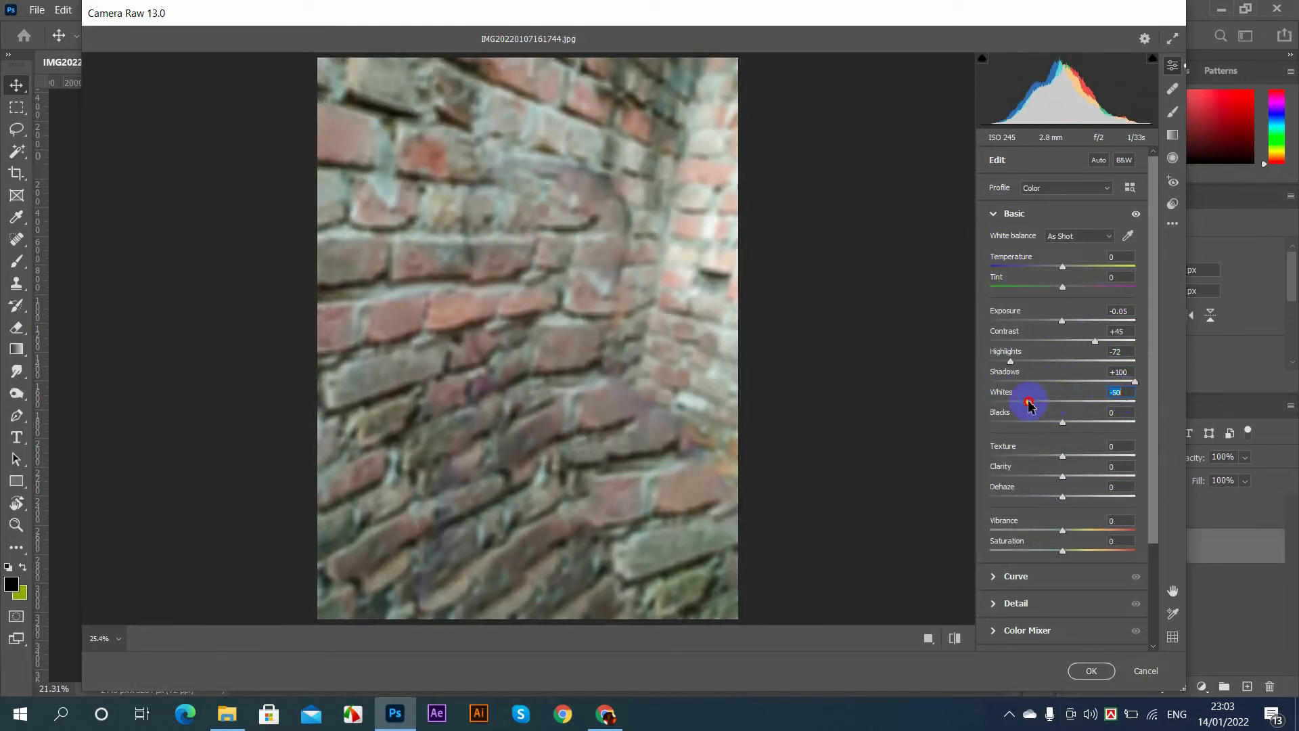
mouse_move(1059, 422)
left_mouse_down()
mouse_move(1102, 420)
mouse_move(1049, 420)
mouse_move(1069, 422)
left_mouse_up()
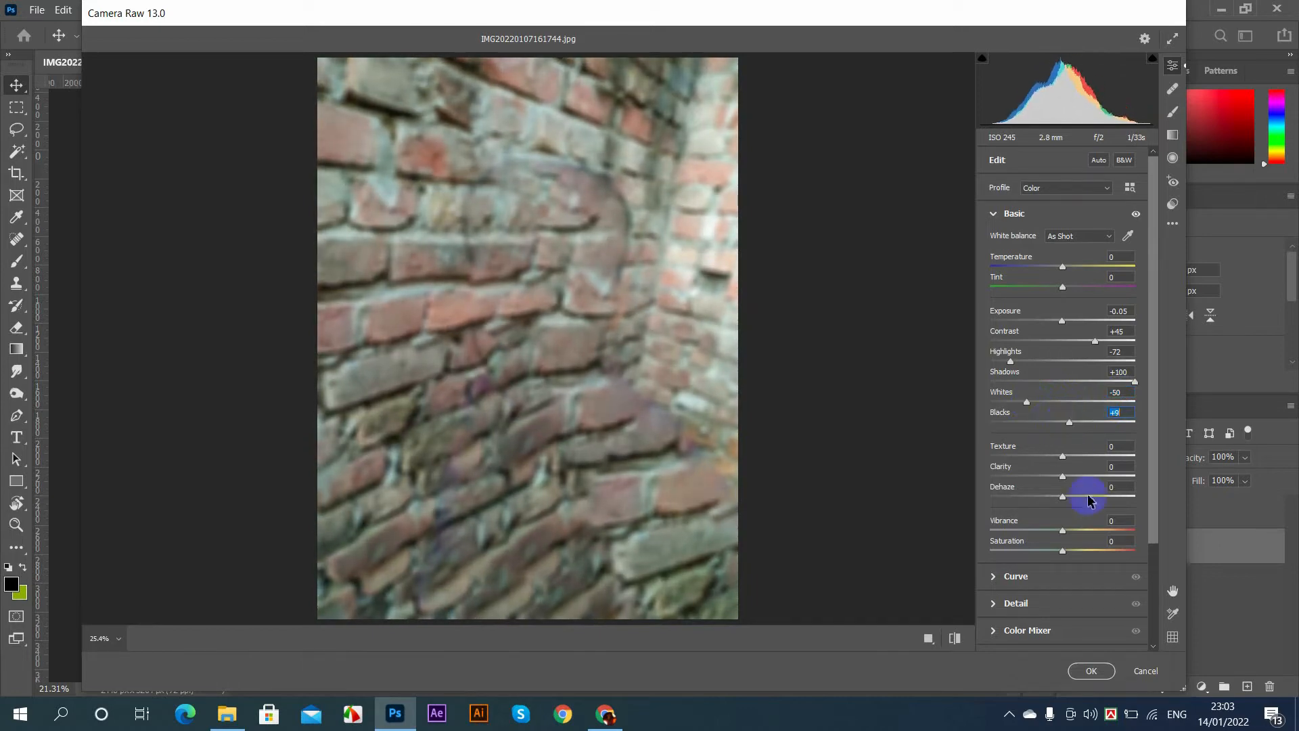
left_click_drag(1062, 533, 1099, 531)
Step: Set the yellows hue to -100 in the Color Mixer and shift the greens hue toward yellow
scroll(1076, 482, "down", 3)
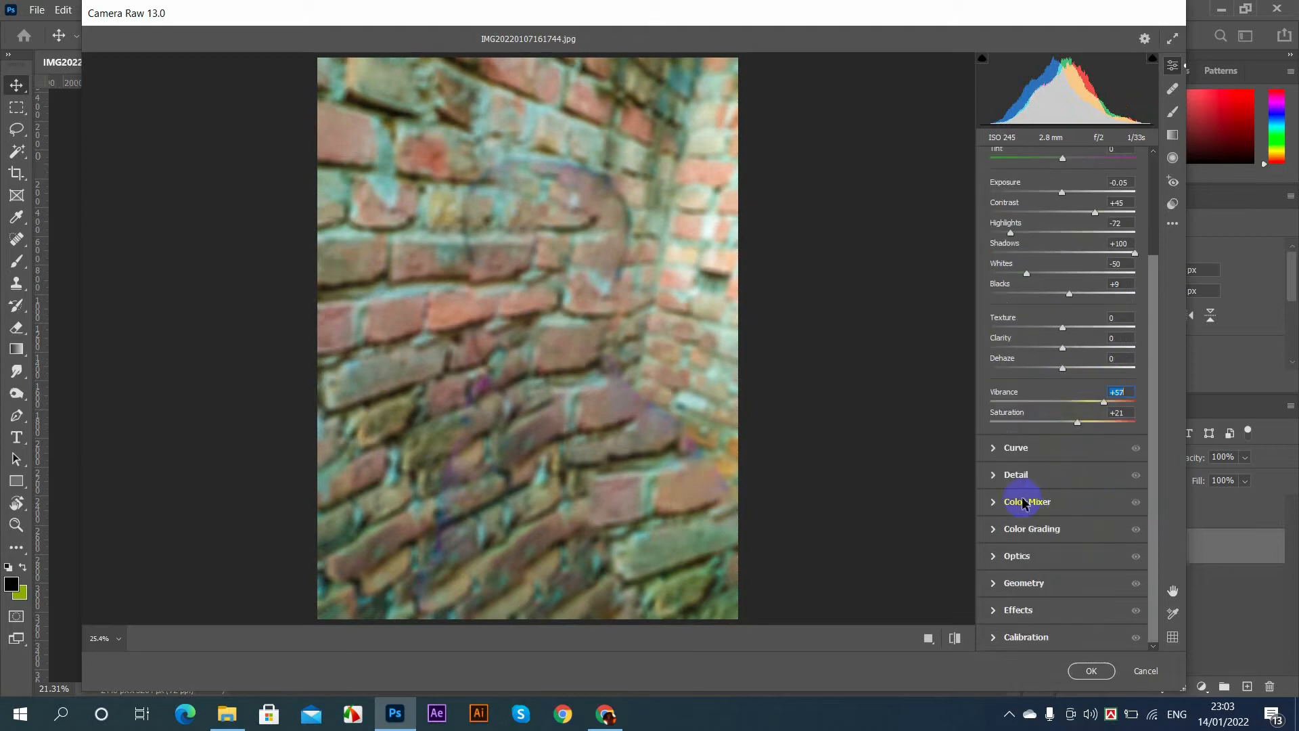
left_click(993, 507)
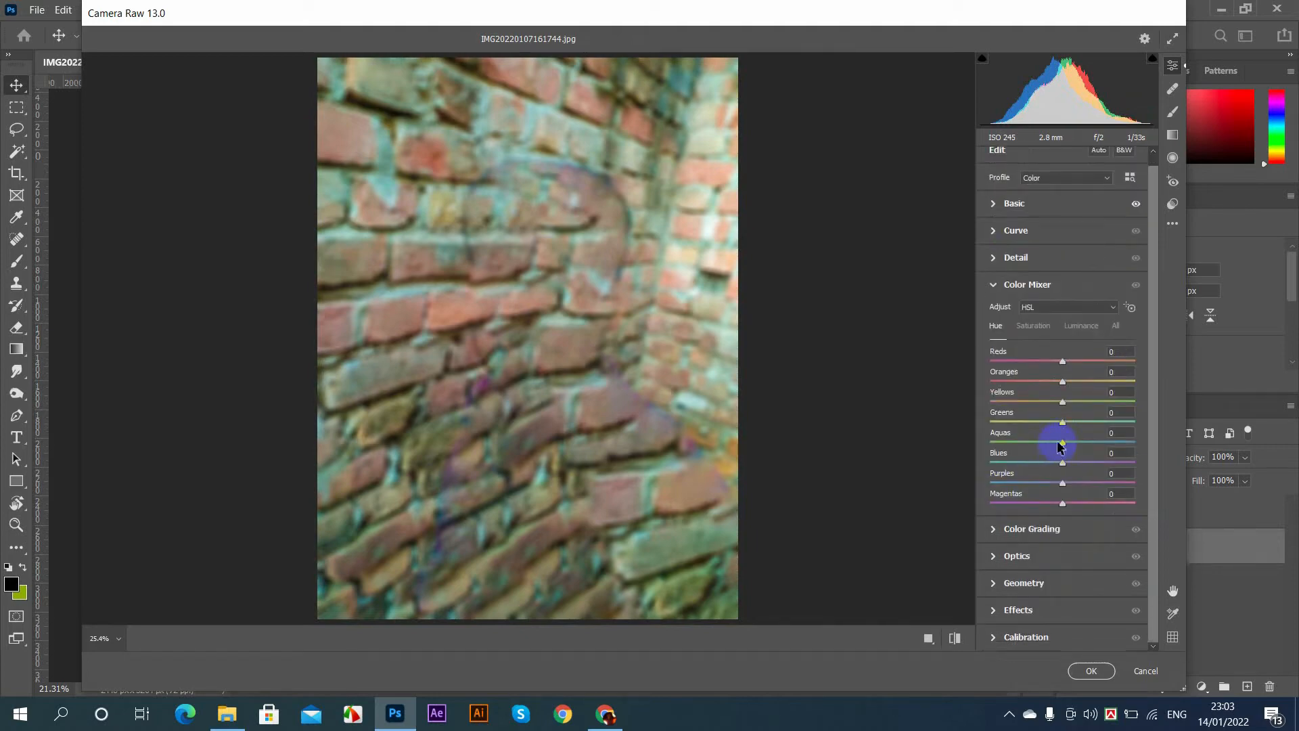
left_click_drag(1062, 412, 938, 410)
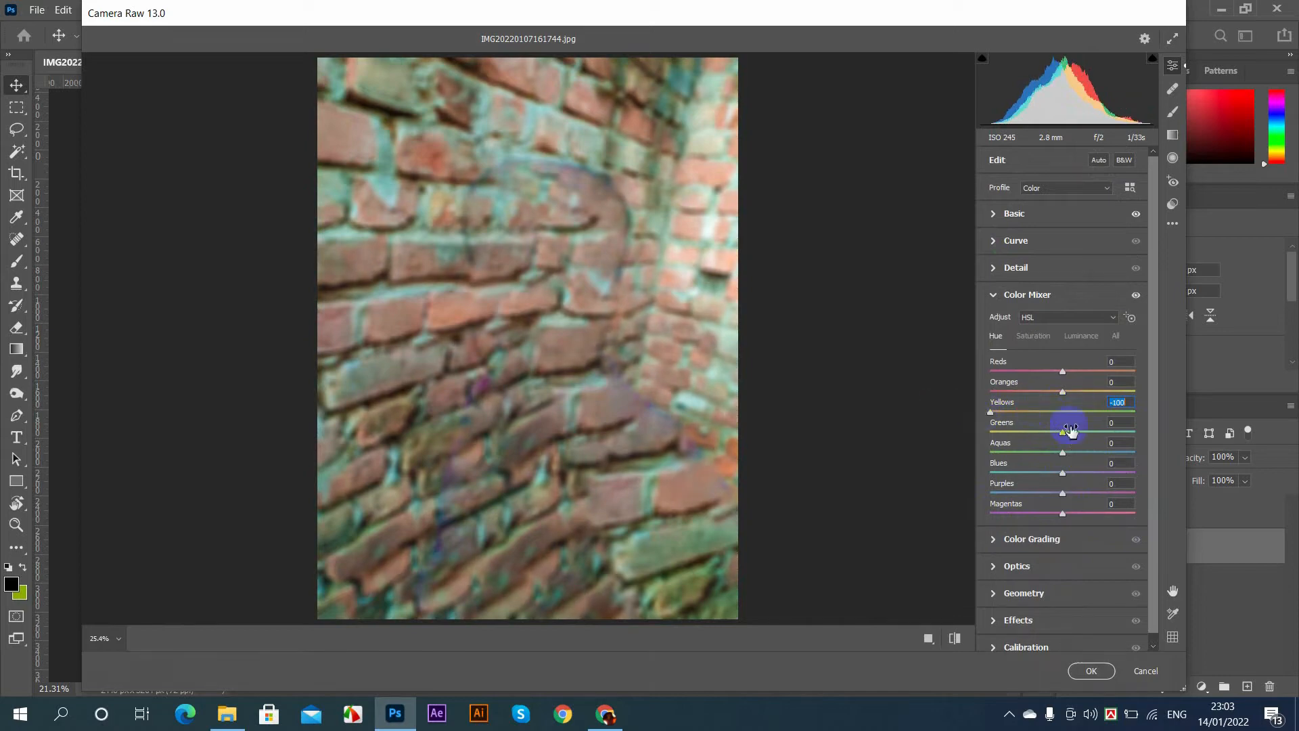
left_click_drag(1060, 434, 973, 435)
Step: Raise the saturation of the wall's oranges and set the oranges luminance to -7
left_click(1035, 338)
left_click_drag(1063, 414, 1092, 393)
left_click(1079, 337)
left_click_drag(1053, 393, 1057, 397)
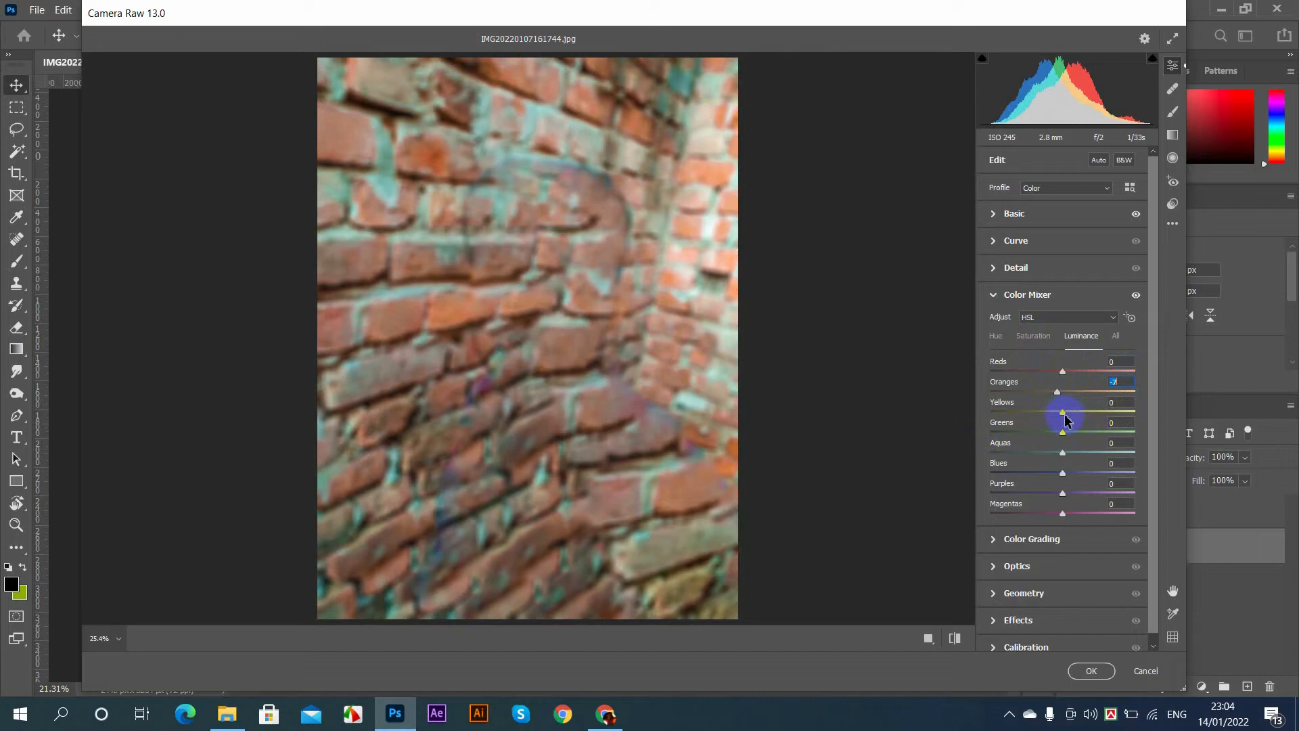
Step: Set the Blue Primary hue to -66 in the Calibration settings and apply the Camera Raw Filter to the wall
scroll(1099, 500, "down", 1)
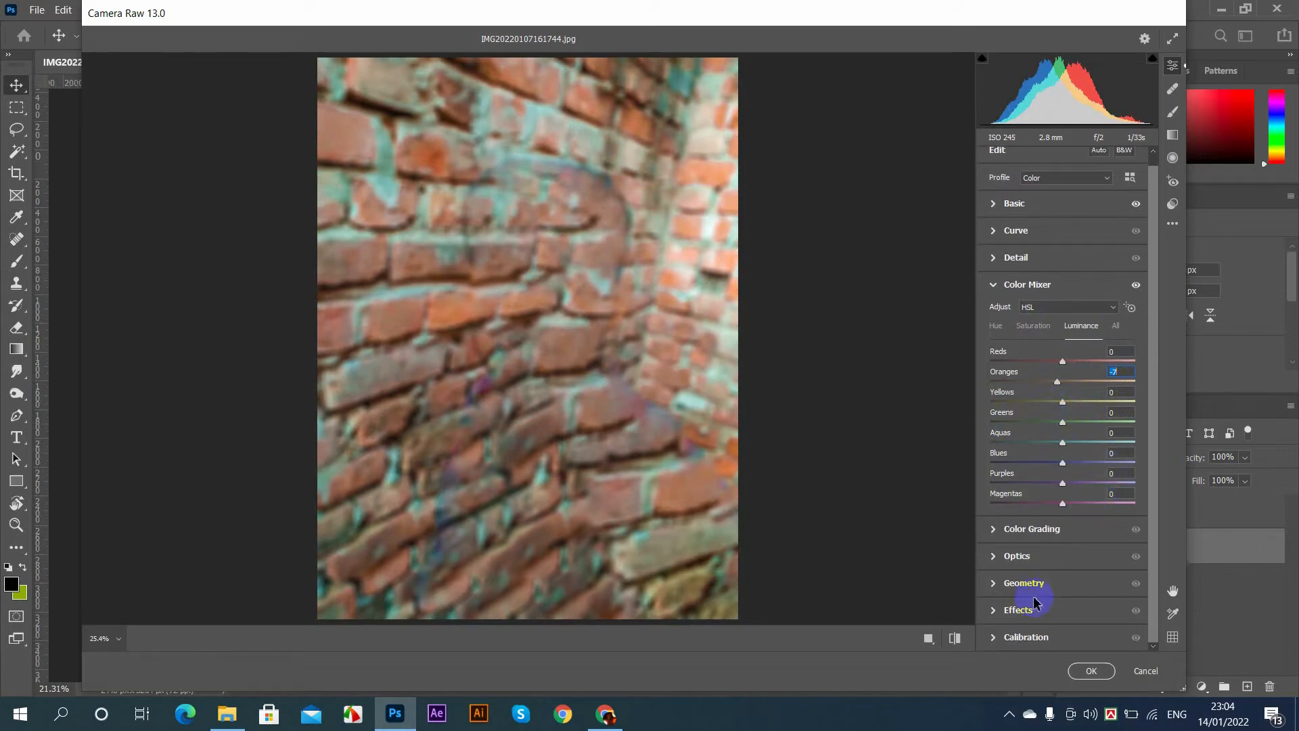
left_click(994, 611)
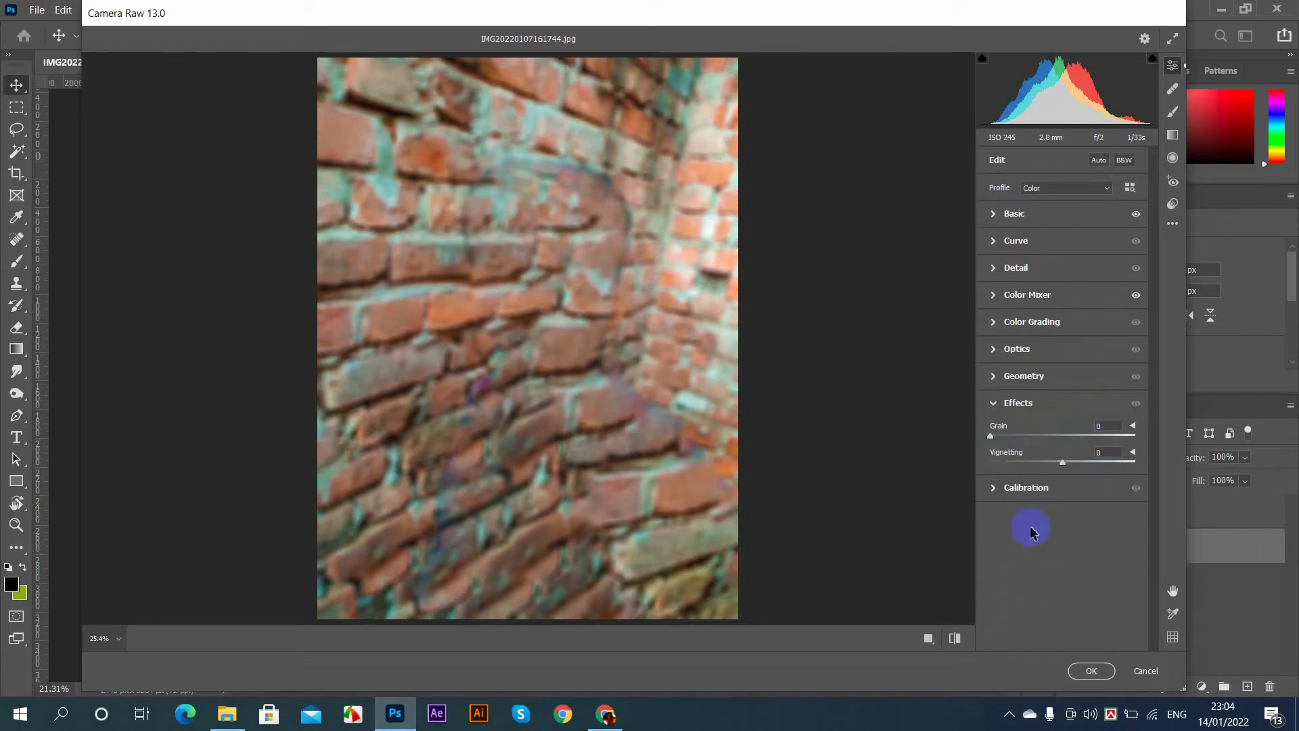
left_click(991, 487)
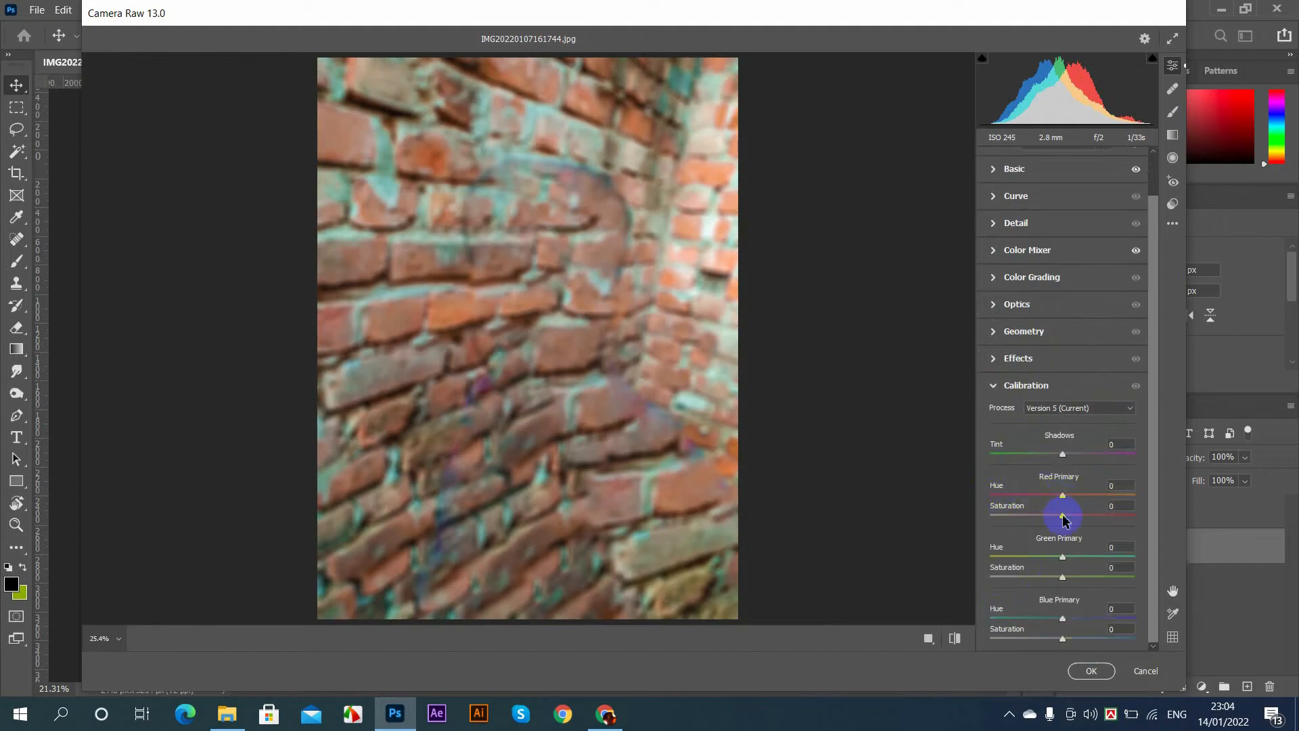
left_click_drag(1061, 620, 1012, 615)
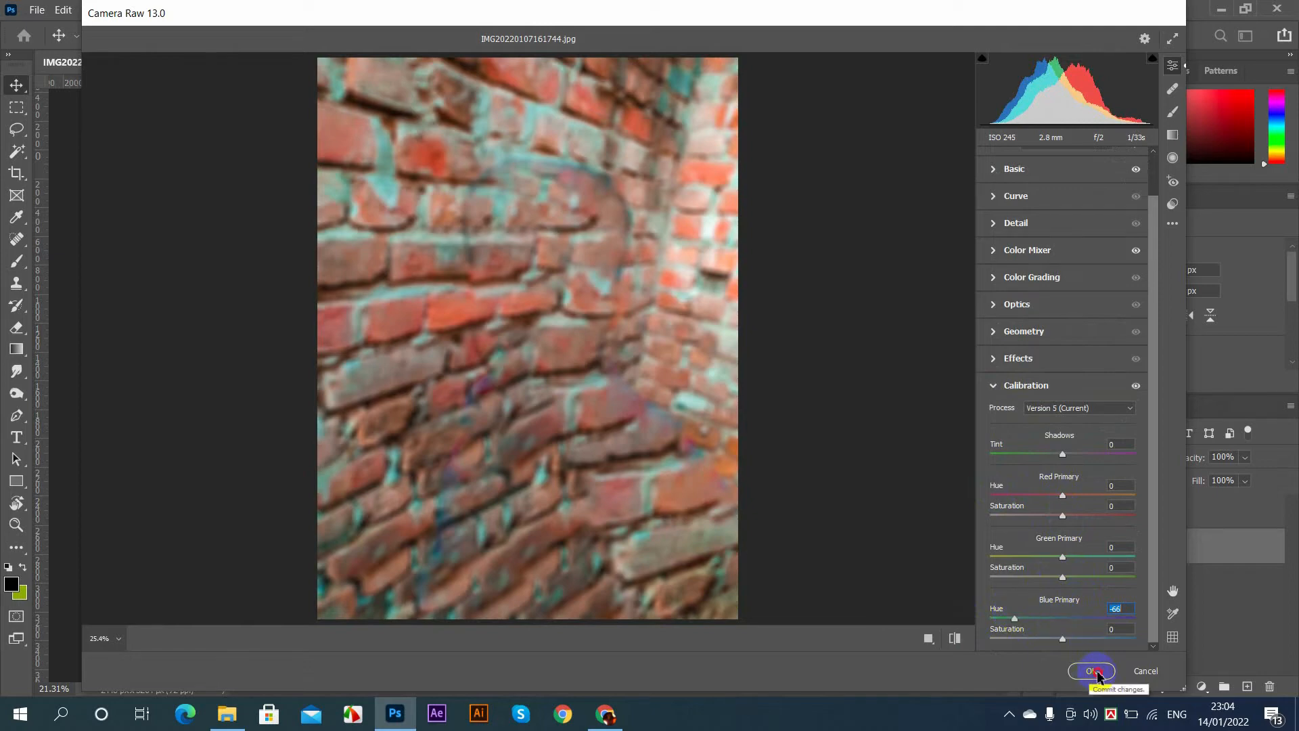
left_click(1091, 670)
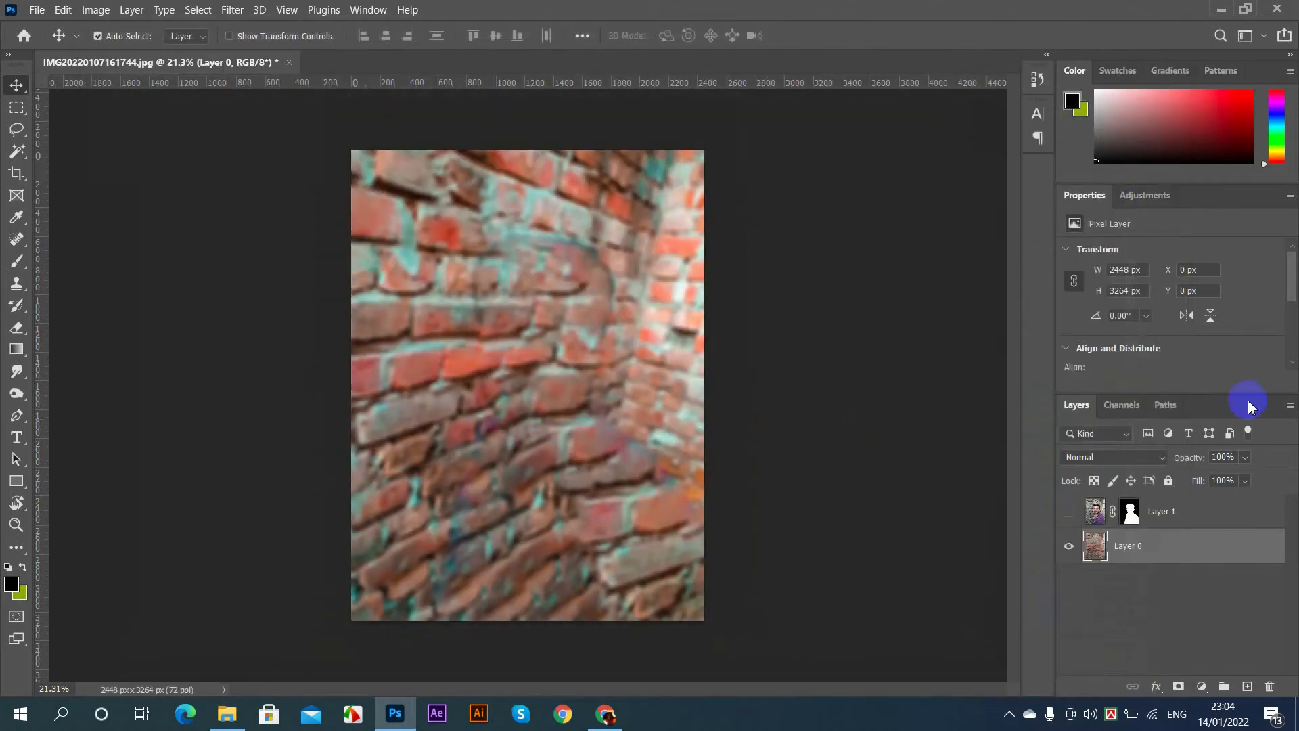
Step: Make the hidden Layer 1 with the man visible over the graded wall
left_click(1068, 512)
left_click(1067, 514)
left_click(1067, 514)
left_click(1067, 514)
left_click(1067, 514)
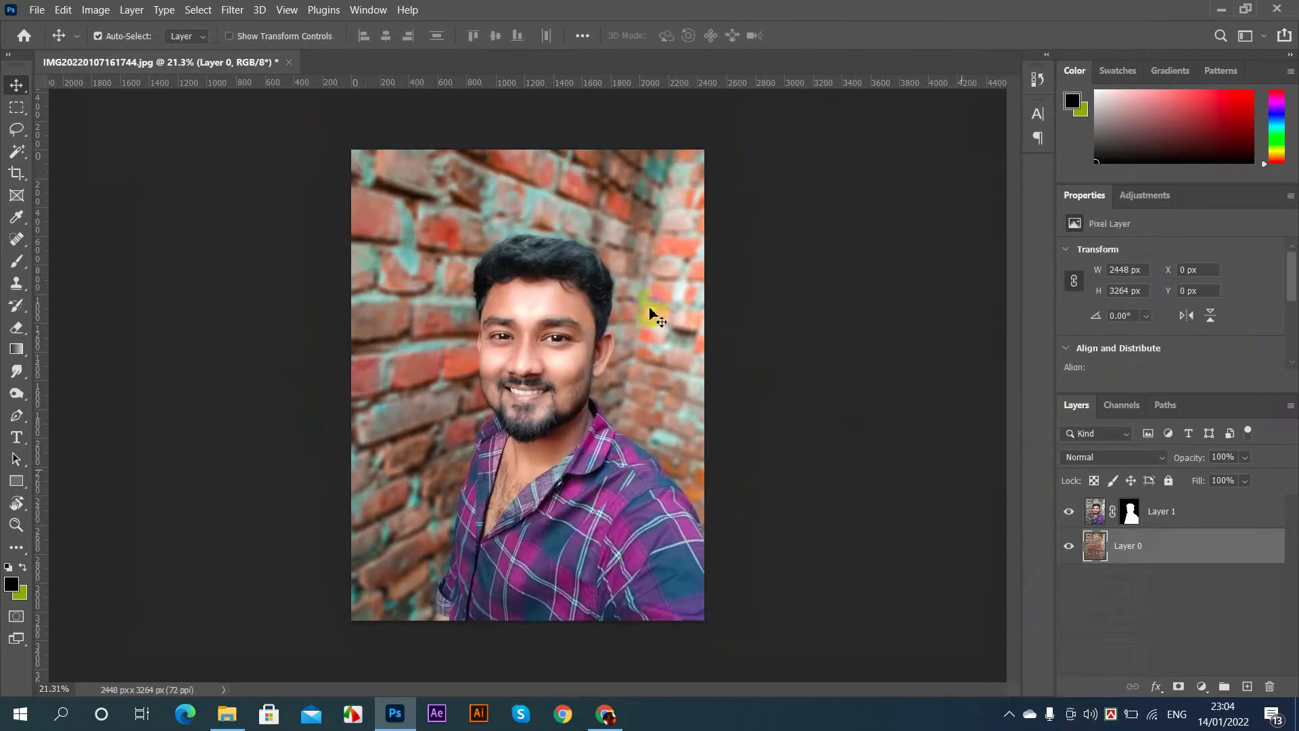
Step: Examine how the man blends with the graded wall at different magnifications
scroll(565, 271, "up", 5)
scroll(567, 267, "down", 6)
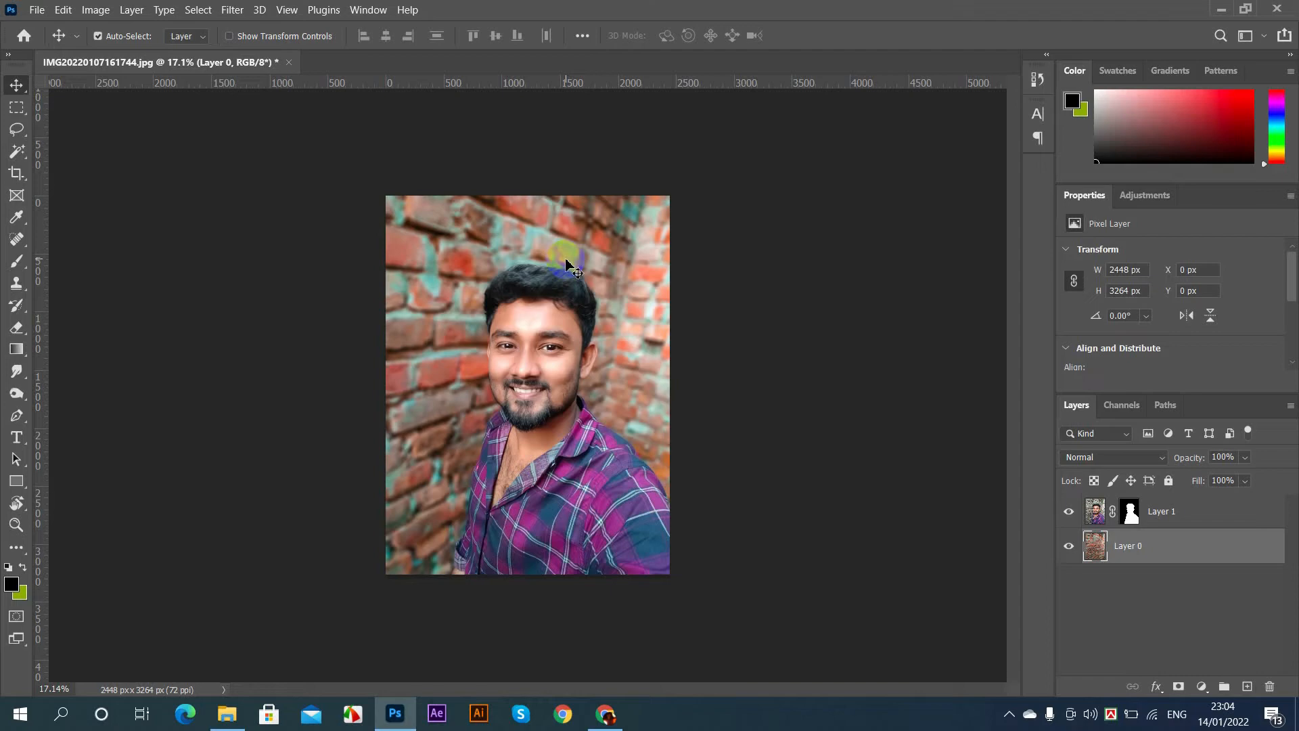
key("ctrl+0")
scroll(450, 274, "up", 2)
scroll(455, 267, "down", 3)
scroll(536, 274, "up", 1)
scroll(525, 256, "down", 1)
scroll(528, 263, "up", 2)
Step: Start the Camera Raw Filter on Layer 1 and set contrast to +54, highlights to +31, shadows to +27 and whites to -38
left_click(1097, 520)
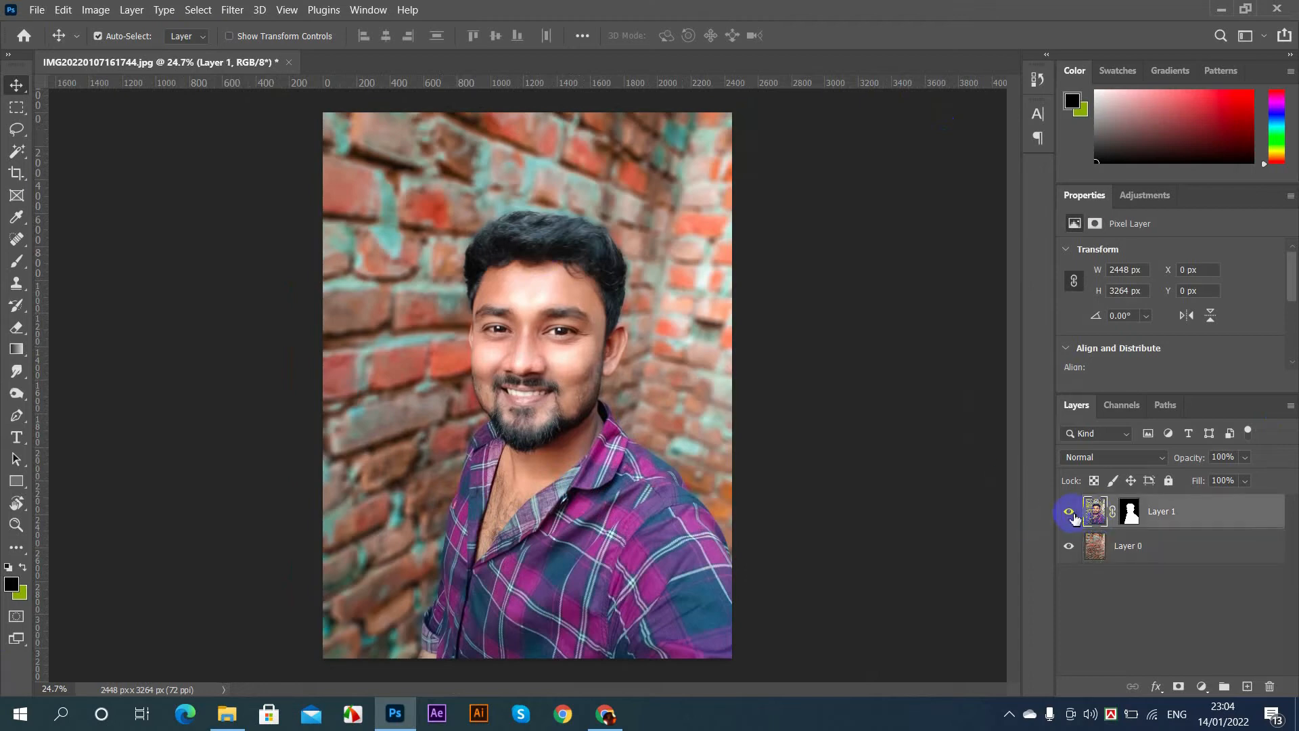
left_click(1070, 513)
left_click(1068, 511)
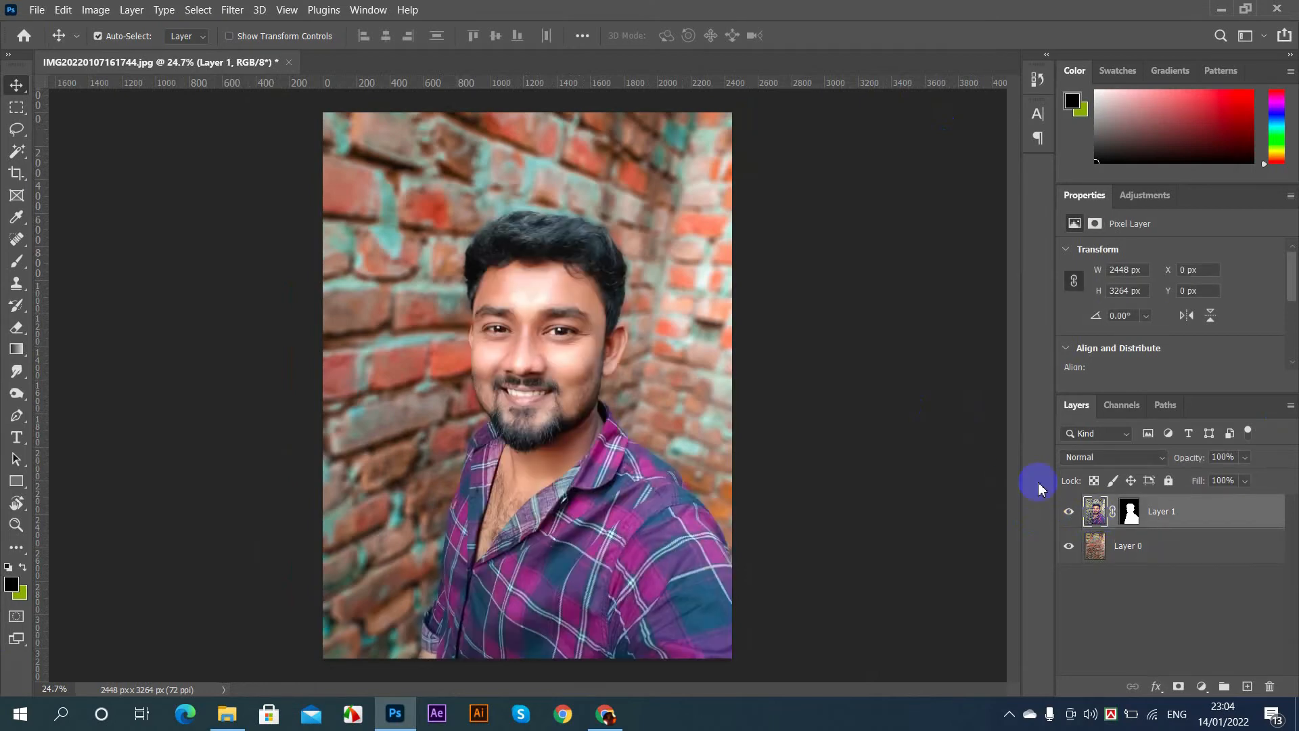
left_click(232, 9)
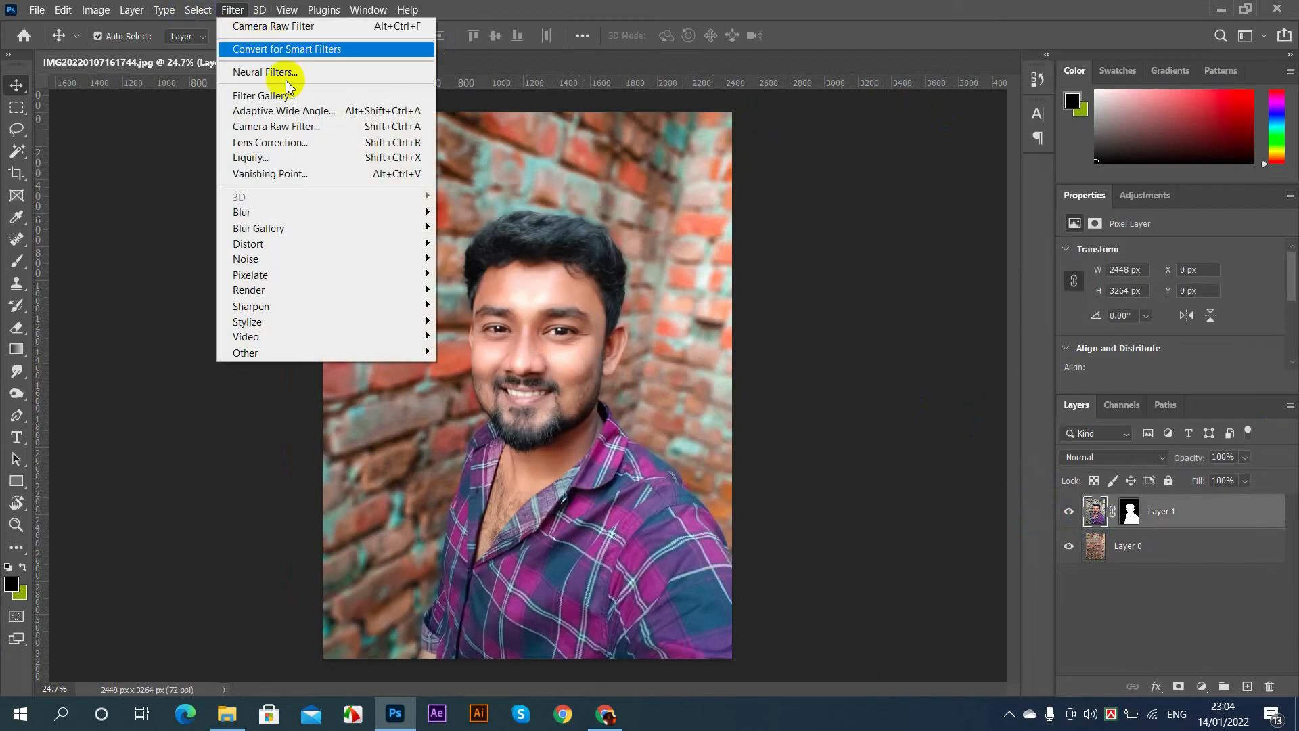
left_click(312, 129)
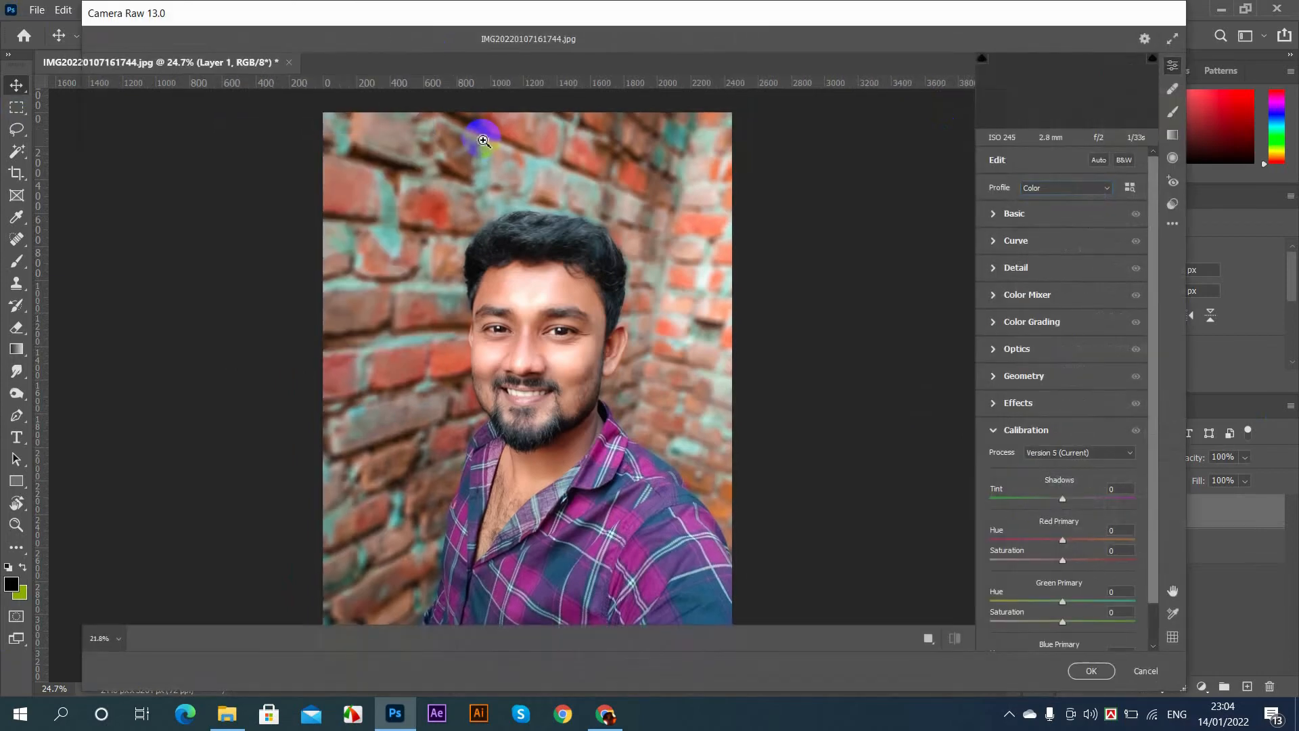
left_click(994, 214)
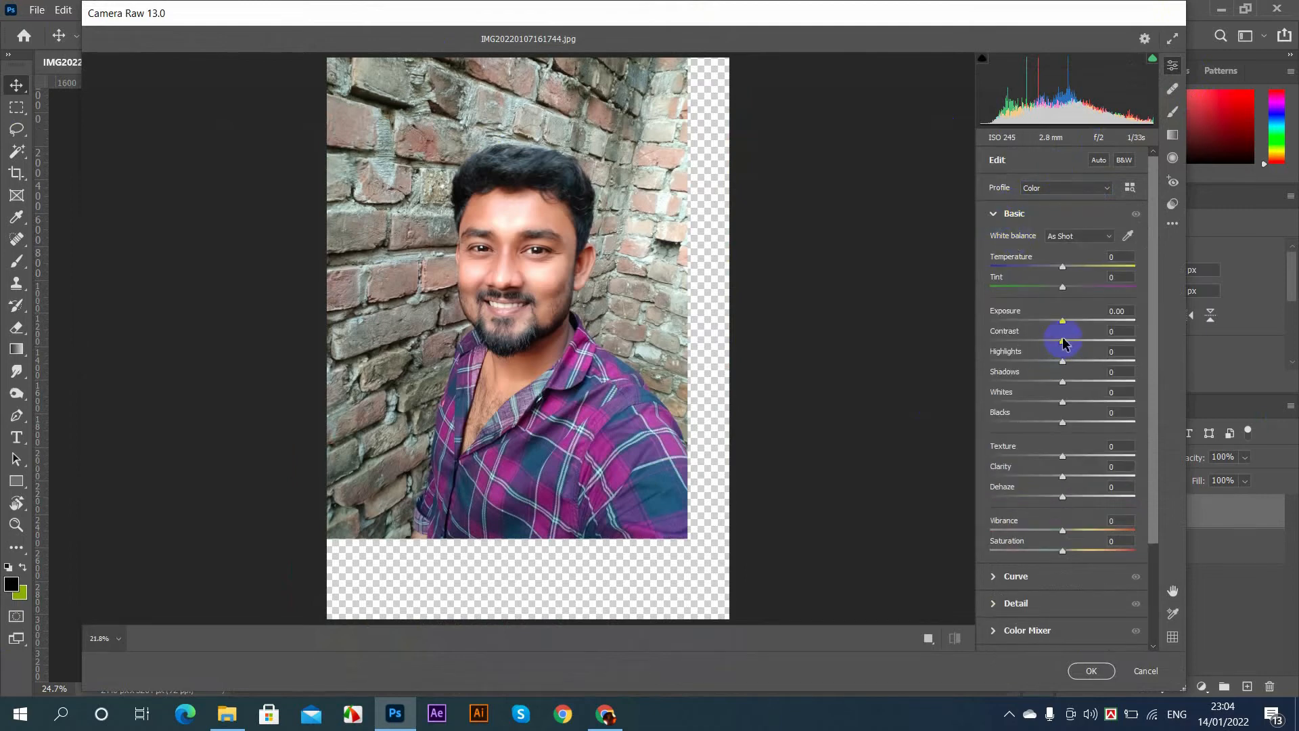
left_click_drag(1062, 341, 1101, 343)
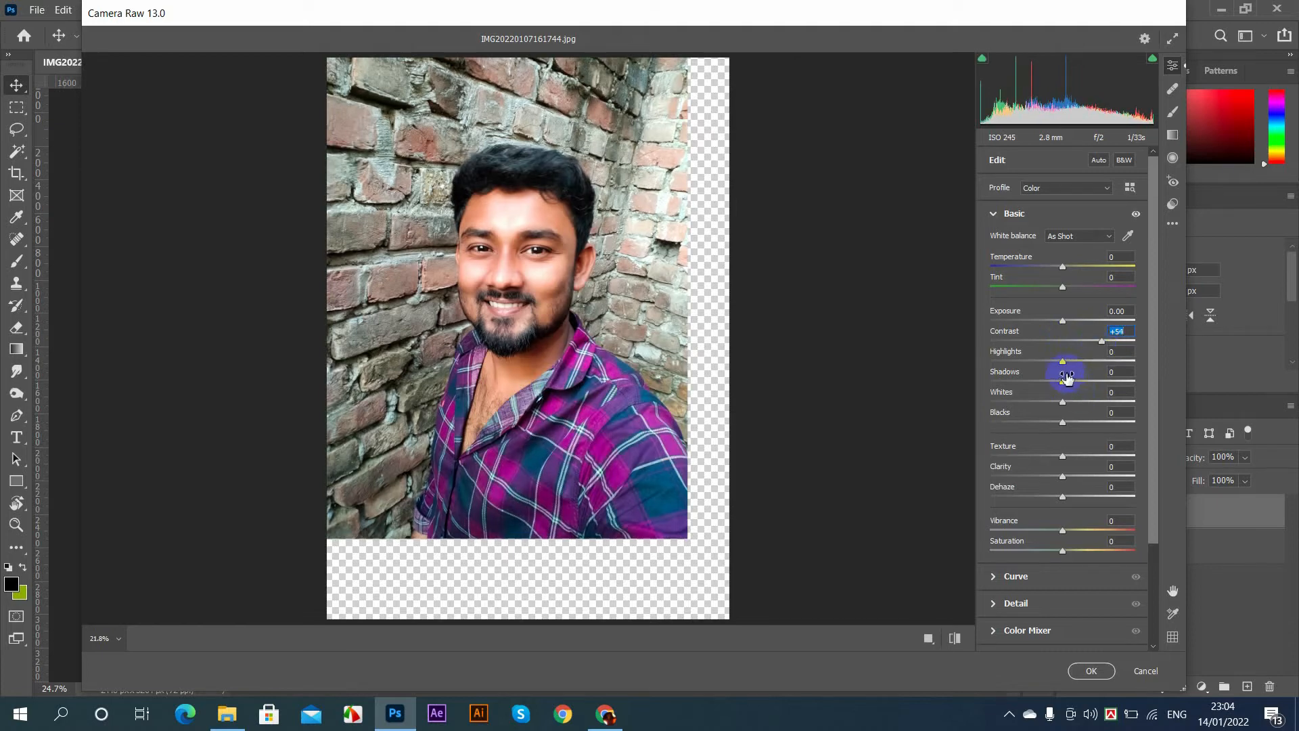
left_click_drag(1065, 366, 1035, 403)
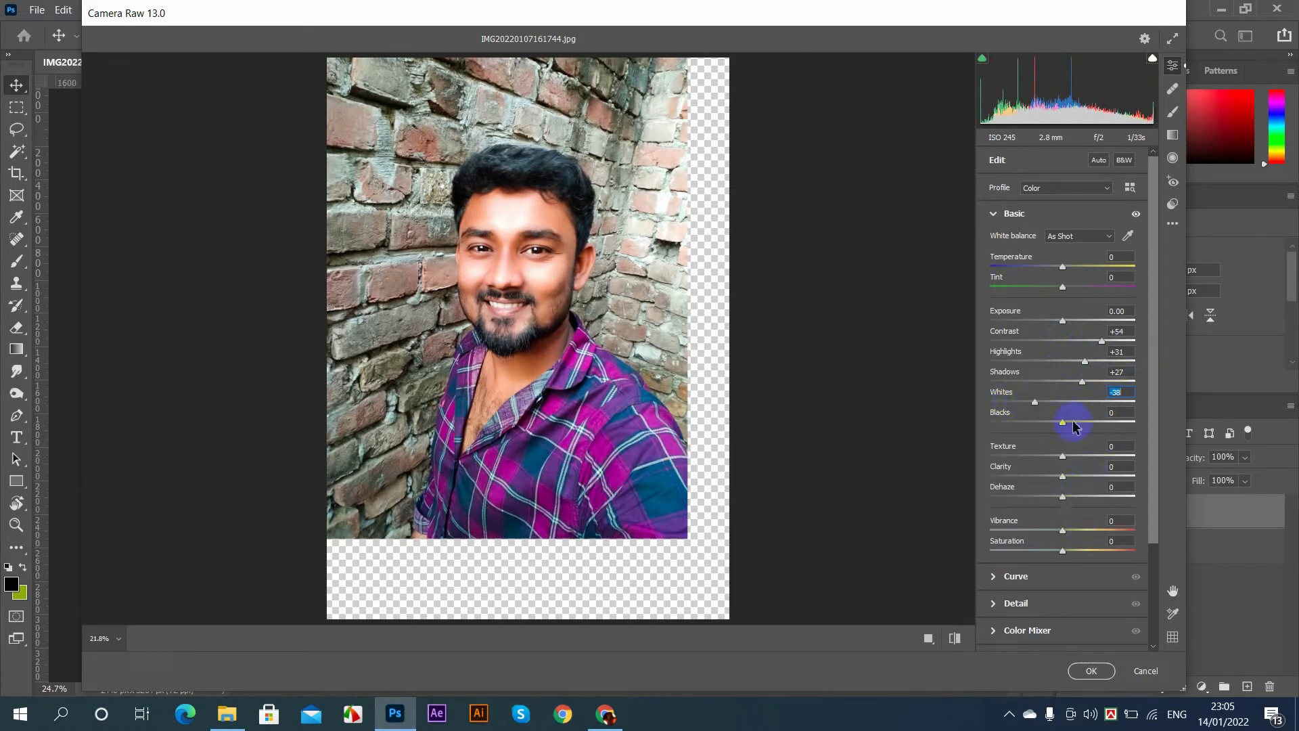
Step: Set the oranges luminance to +13 in the Color Mixer and lower the luminance of the blue-to-magenta tones
scroll(1055, 474, "down", 3)
left_click(992, 504)
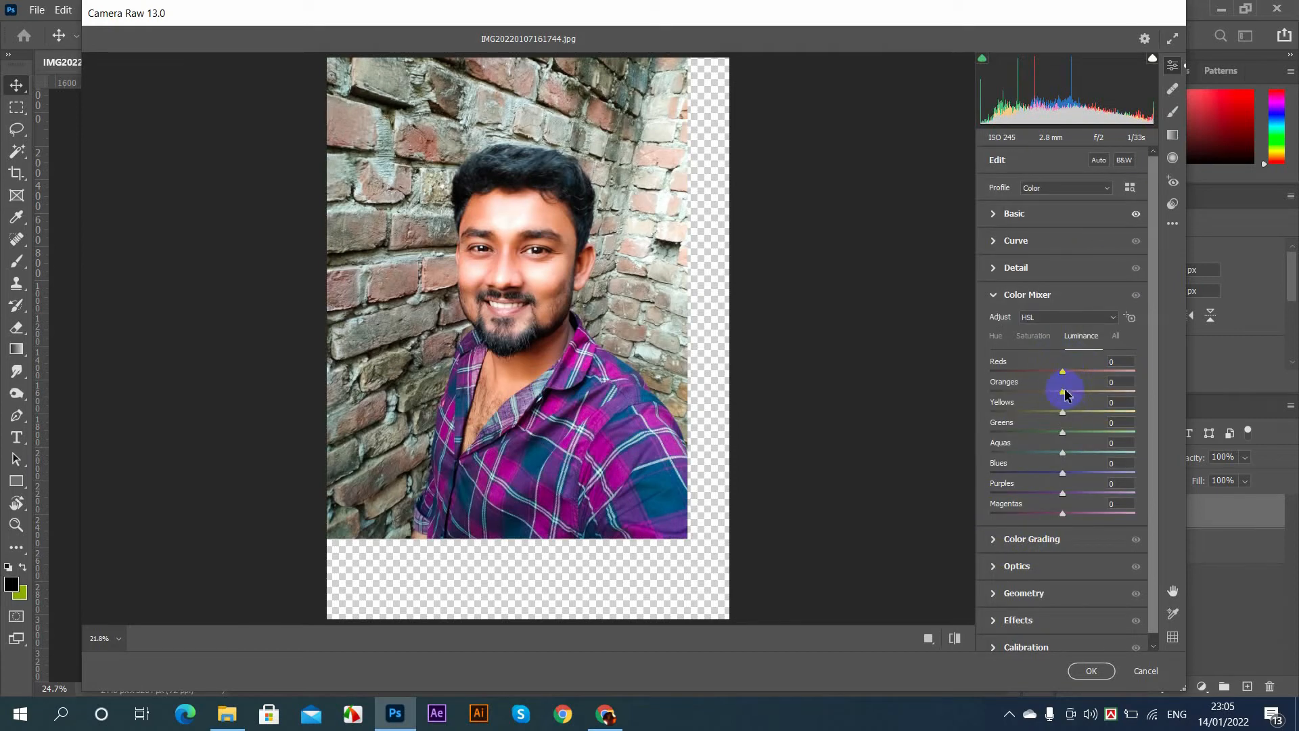
mouse_move(1064, 398)
left_mouse_down()
mouse_move(1093, 396)
mouse_move(1076, 396)
left_mouse_up()
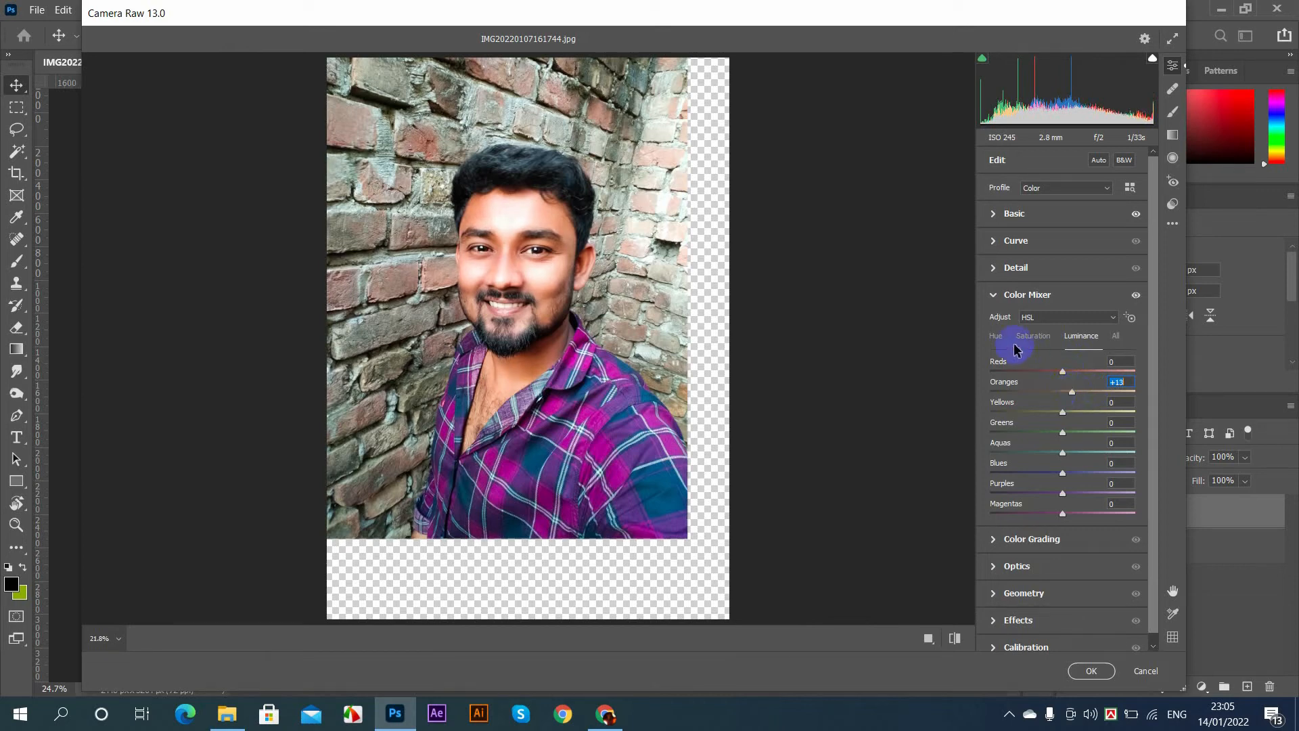
left_click_drag(1064, 477, 1035, 502)
scroll(1063, 506, "down", 1)
Step: Set the saturation of blues to +36, purples to +42 and magentas to +36, and apply the filter to Layer 1
left_click(1035, 327)
left_click_drag(1065, 505, 1089, 462)
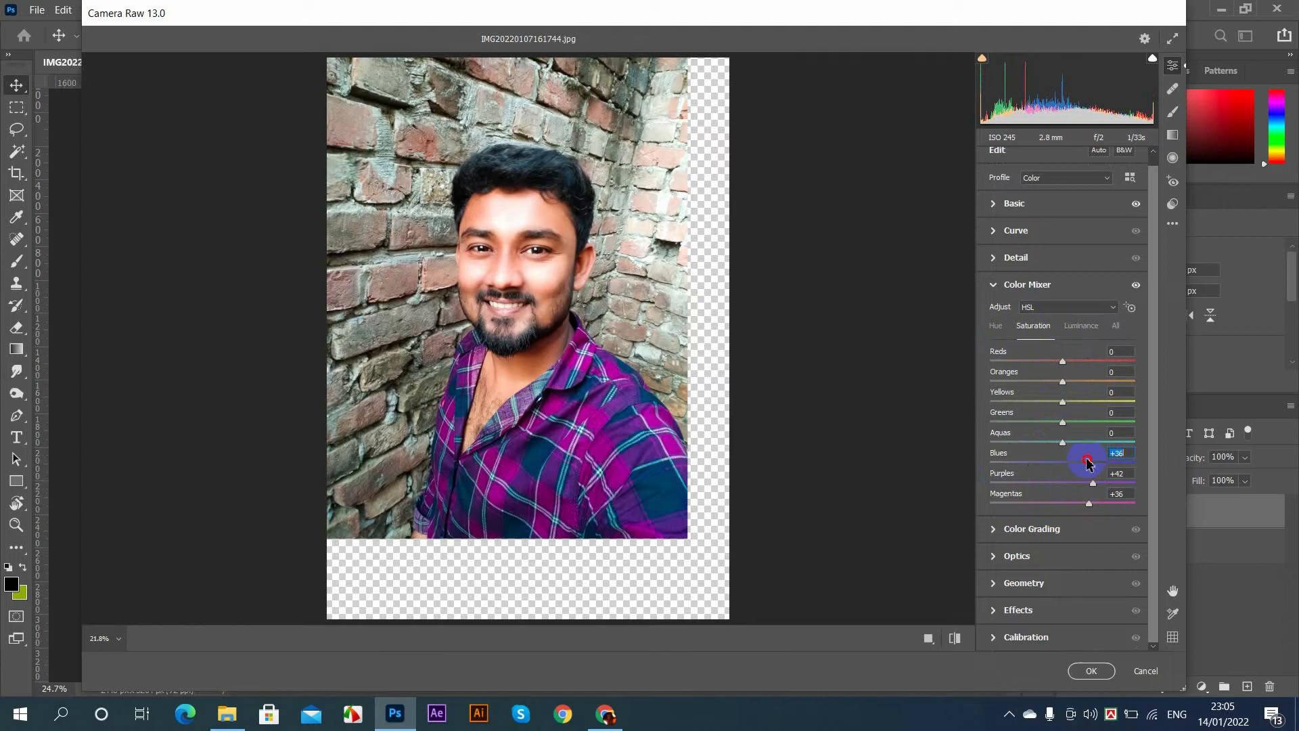
left_click(1090, 670)
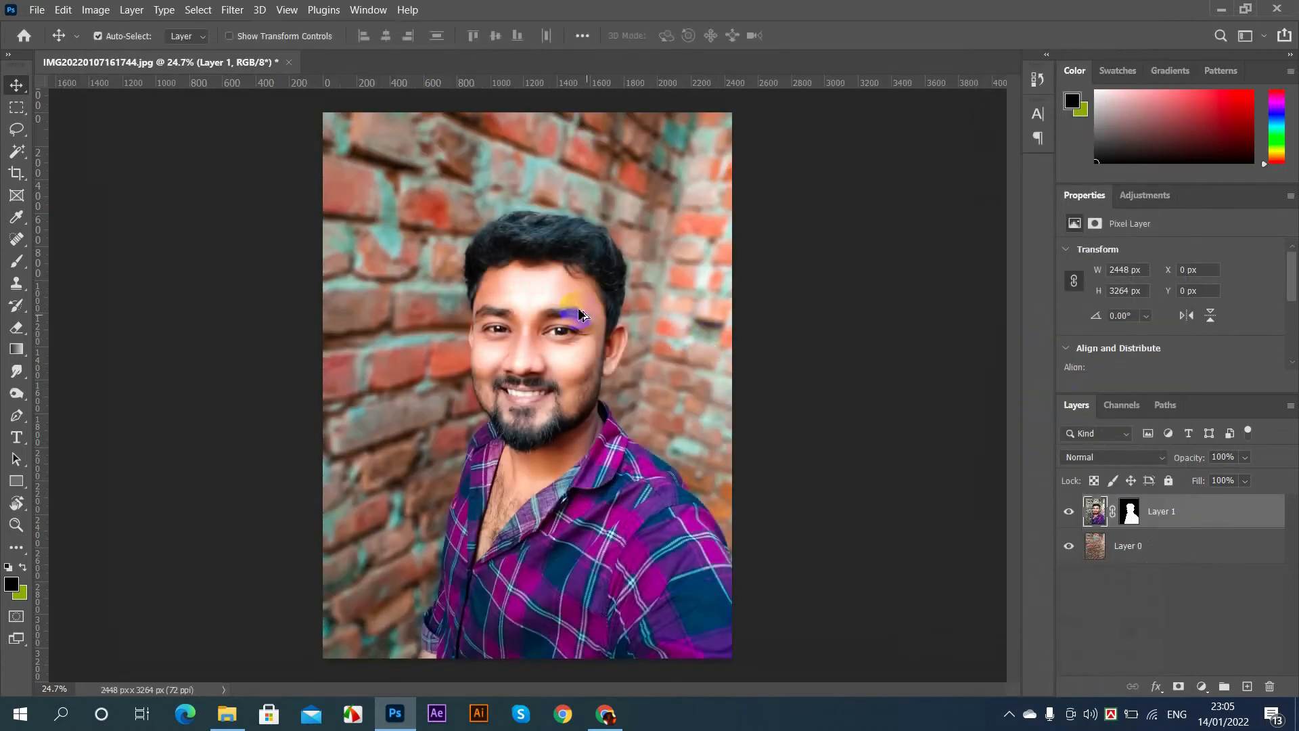
Step: Examine the graded man against the wall at several magnifications
scroll(575, 314, "down", 3)
scroll(575, 310, "up", 5)
scroll(572, 304, "down", 4)
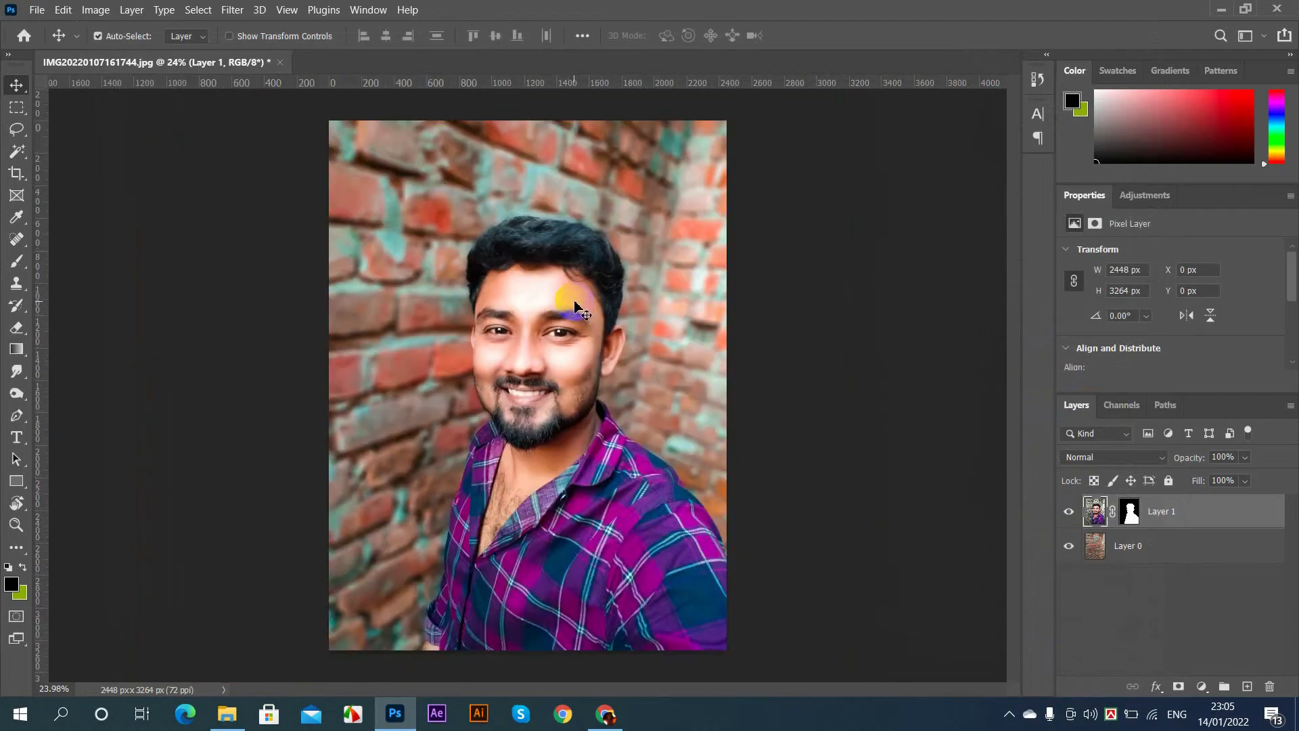
scroll(570, 303, "up", 3)
scroll(472, 293, "down", 4)
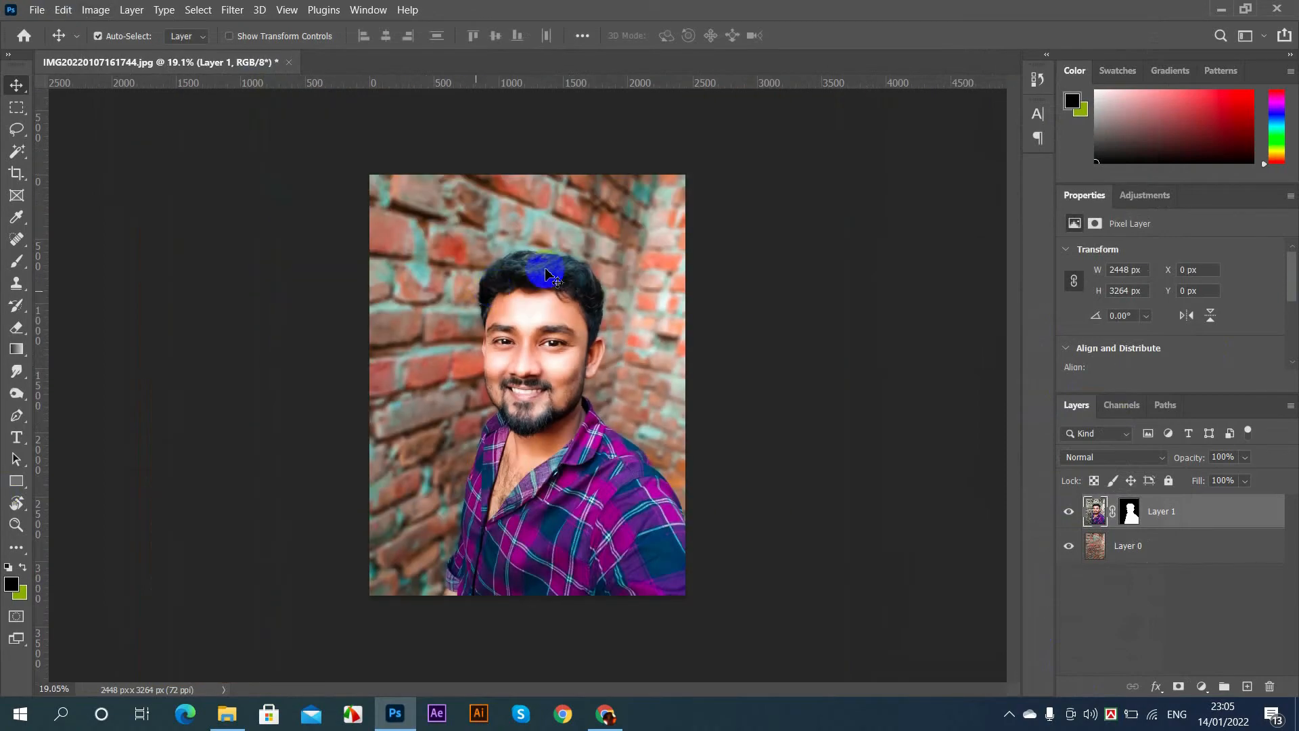
scroll(666, 158, "up", 2)
scroll(537, 287, "down", 1)
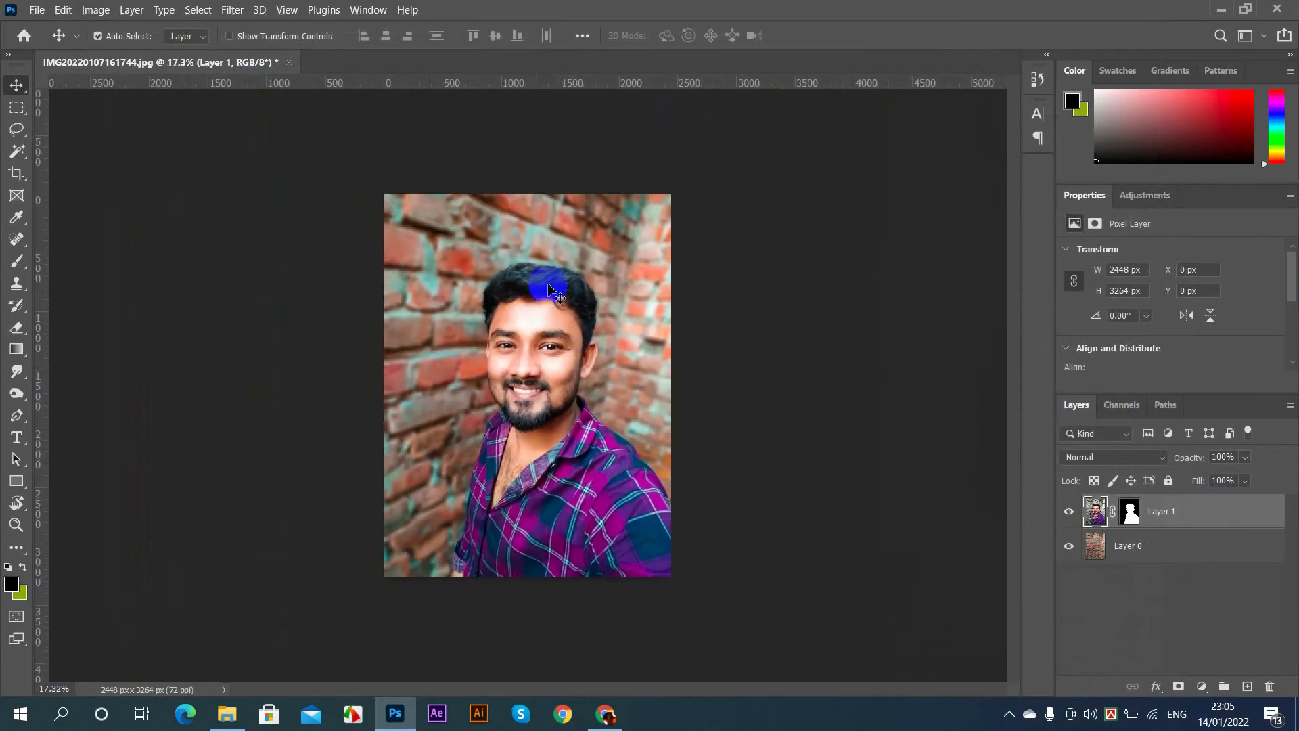
scroll(520, 376, "down", 1)
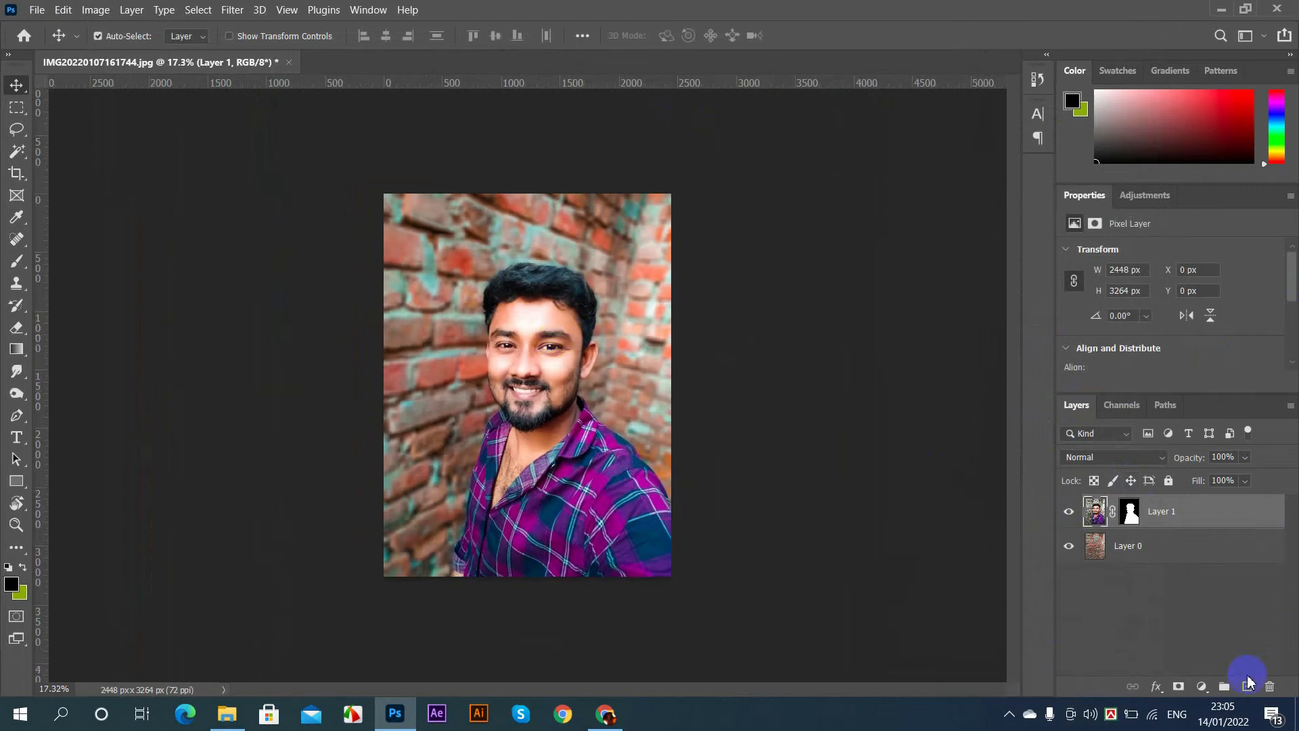
Step: Create a new layer above Layer 1 and paint one soft green dab on it with a brush of about 1828 px
left_click(1246, 687)
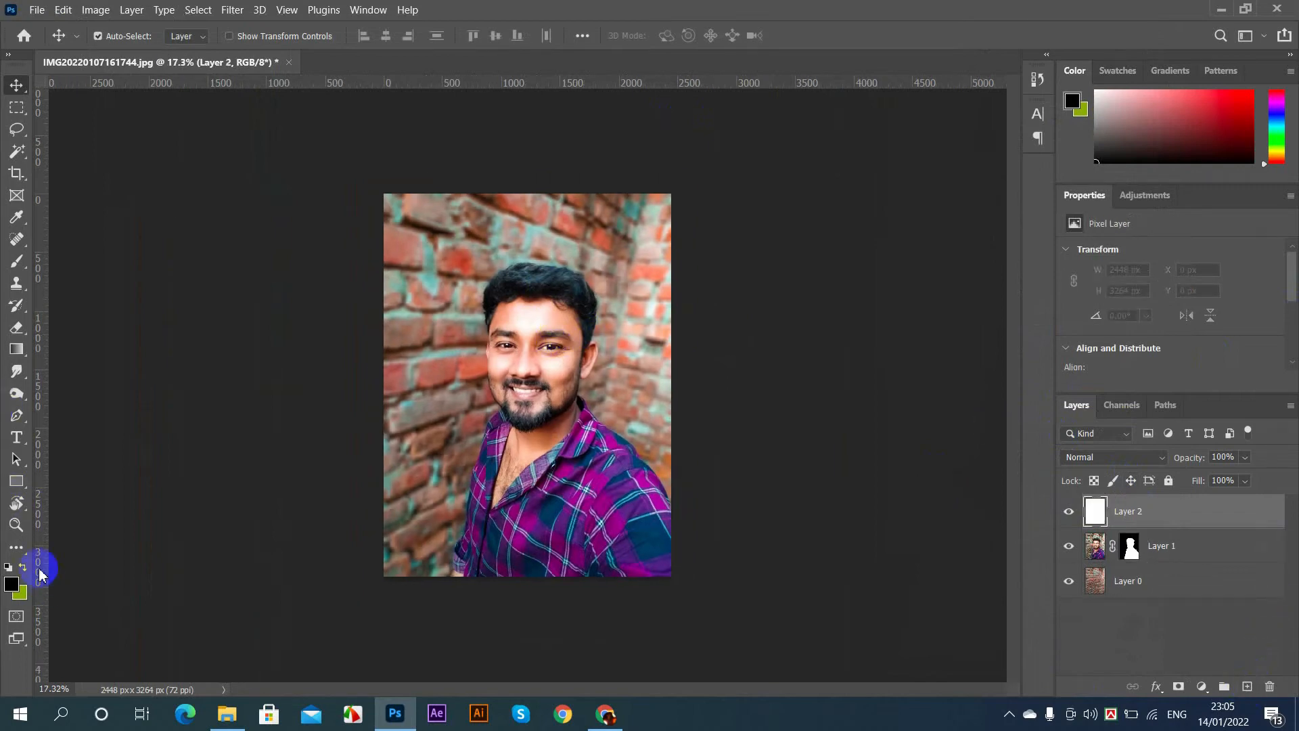
left_click(21, 570)
left_click(16, 261)
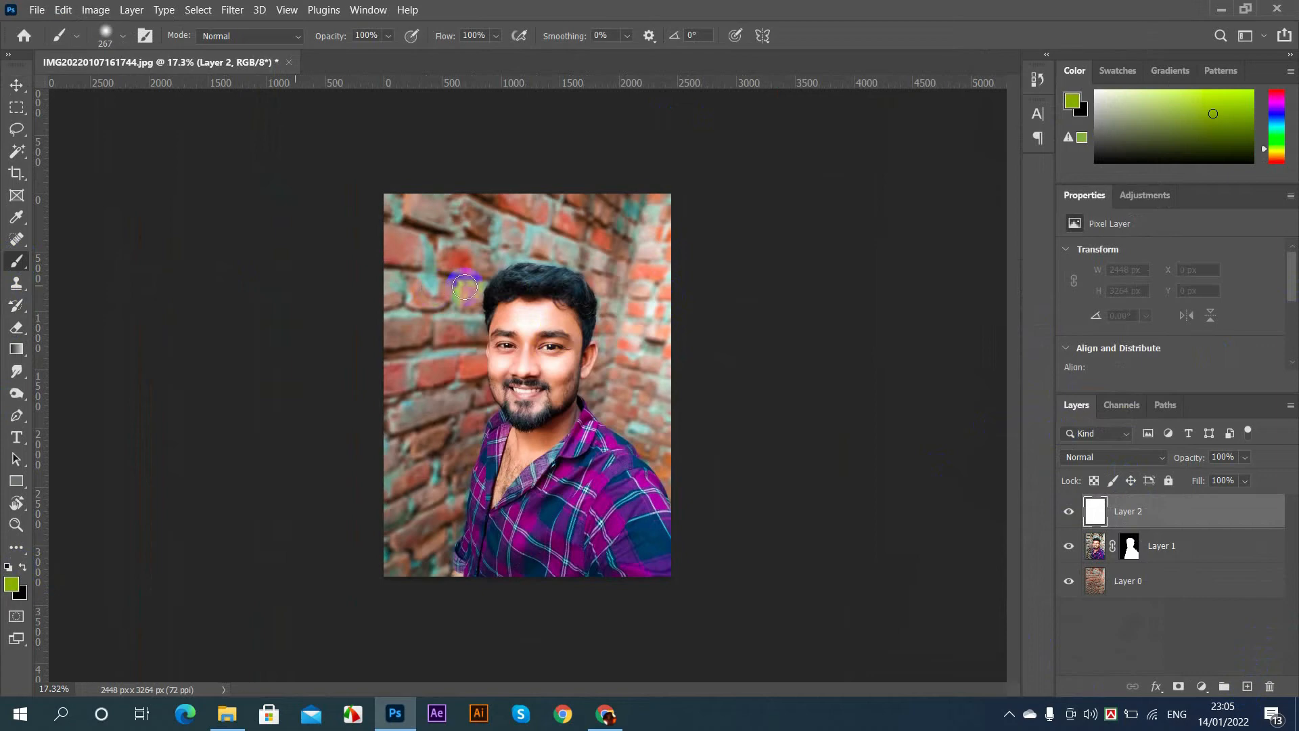
left_click_drag(519, 298, 574, 304)
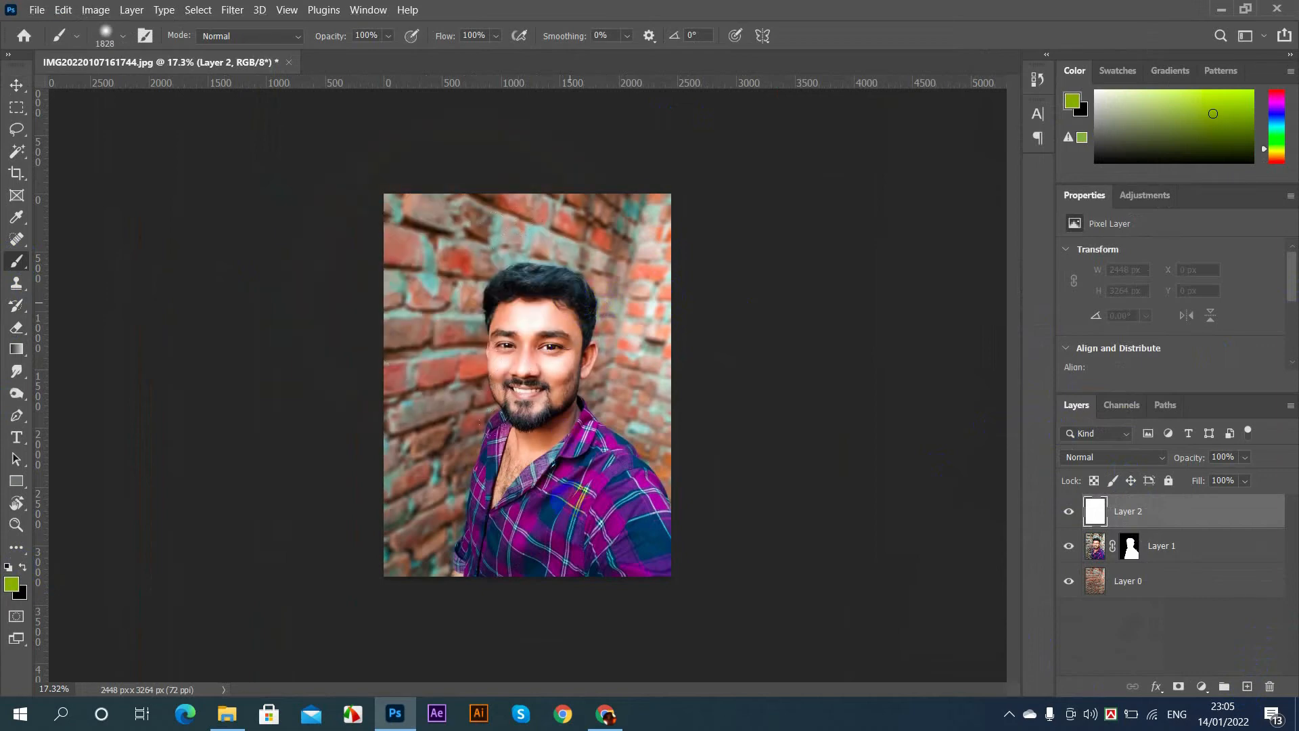
left_click(572, 302)
Step: Move the green dab on Layer 2 toward the photo's upper-right corner
left_click(16, 85)
left_click_drag(570, 287, 631, 260)
key("ctrl+r")
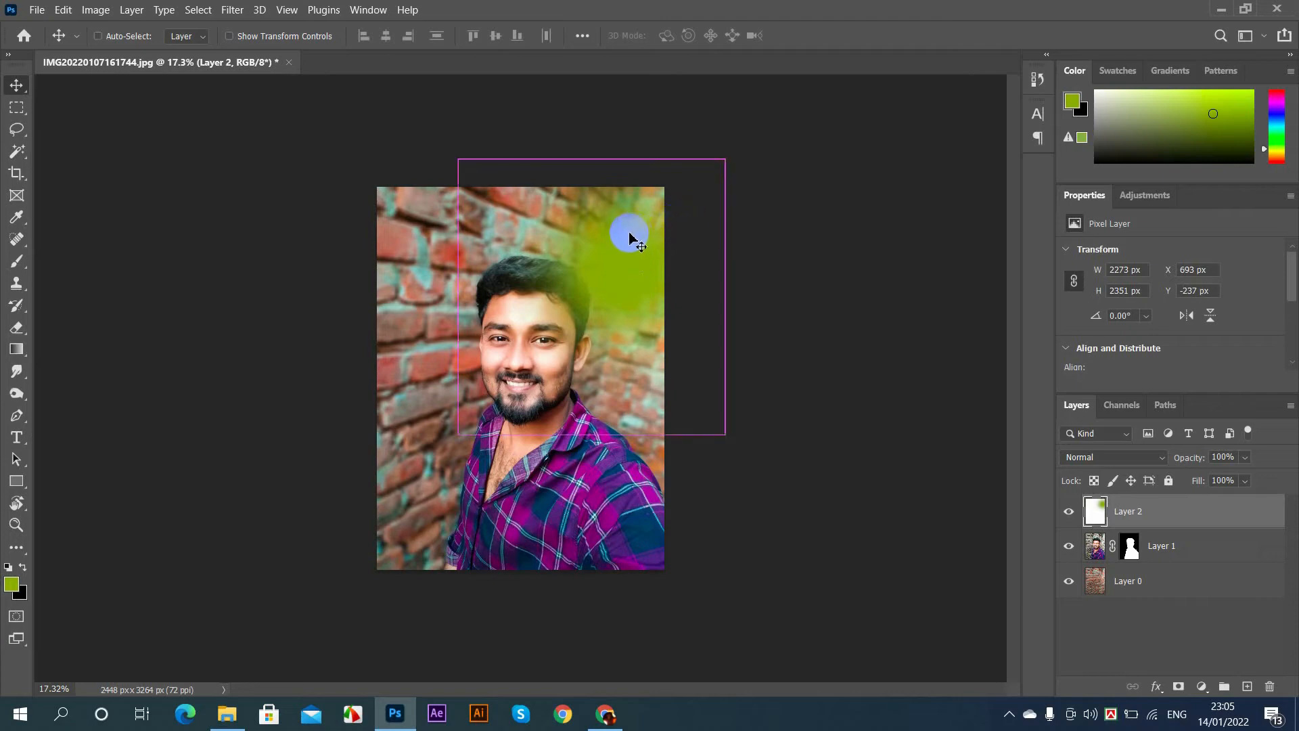
key("ctrl+e")
left_click(771, 295)
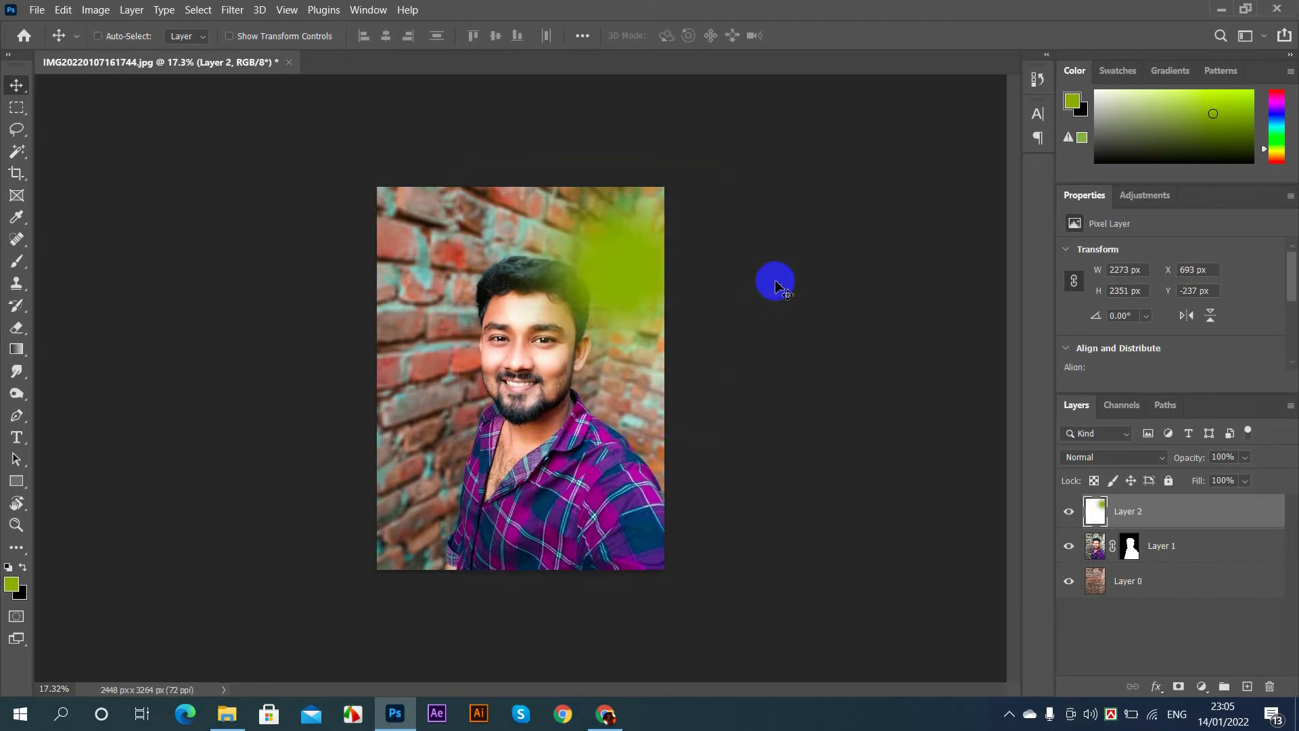
key("ctrl+r")
Step: Scale the green dab to about 266% with Free Transform and position its glow over the photo's upper-right corner
key("ctrl+t")
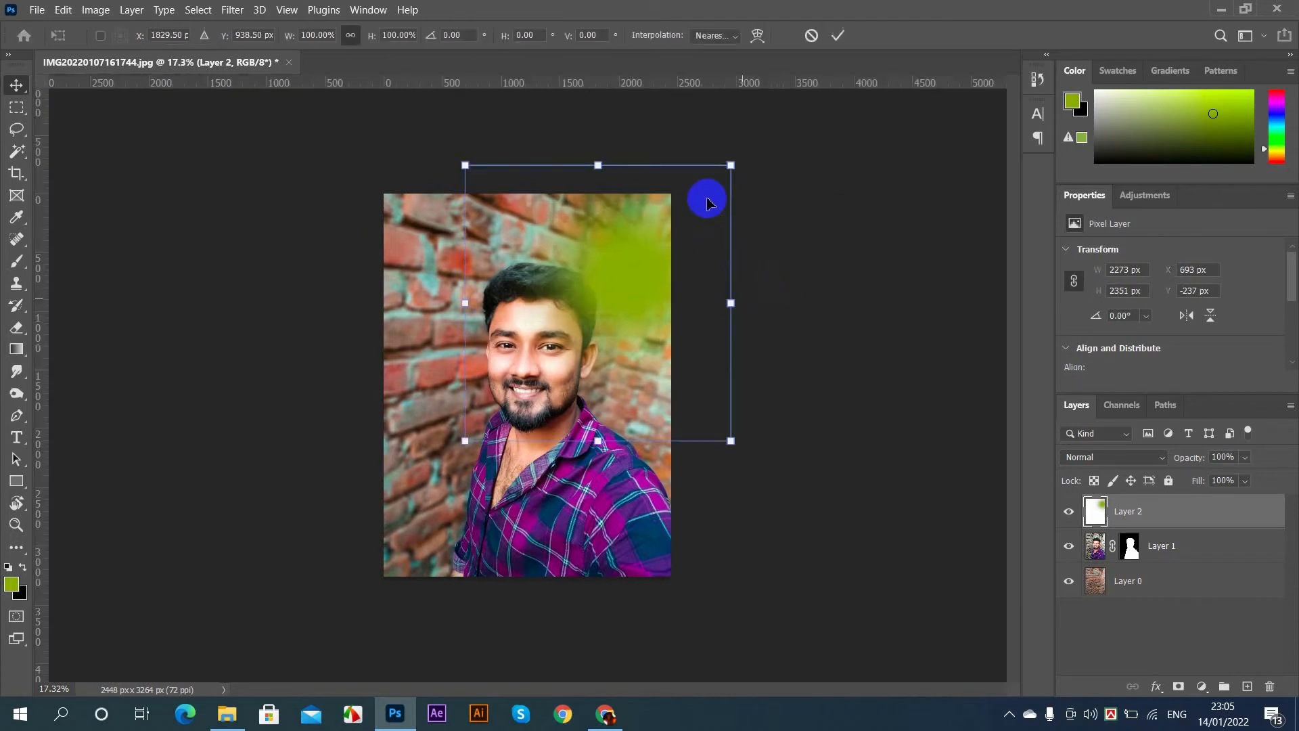
left_click_drag(741, 442, 858, 567)
left_click_drag(636, 277, 675, 215)
left_click_drag(684, 195, 656, 182)
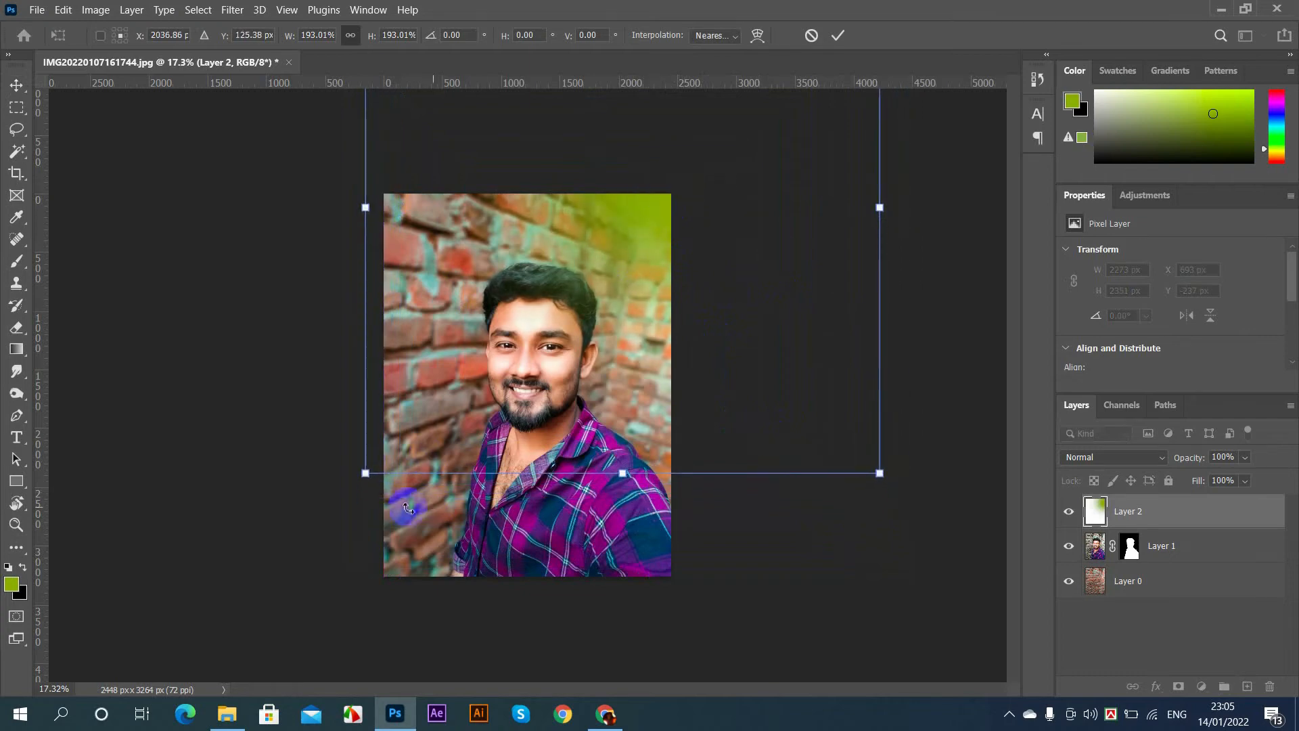
left_click_drag(365, 472, 325, 567)
left_click_drag(639, 249, 532, 391)
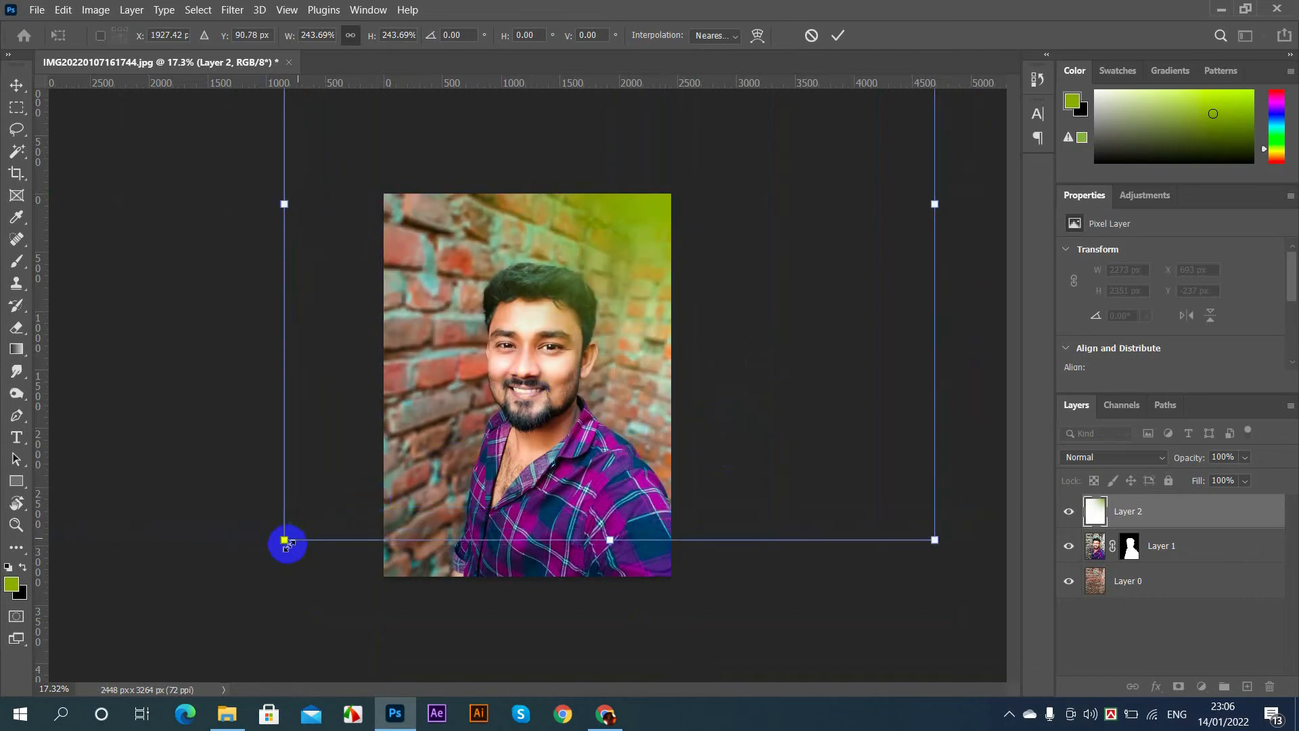
left_click_drag(284, 541, 239, 557)
left_click(839, 42)
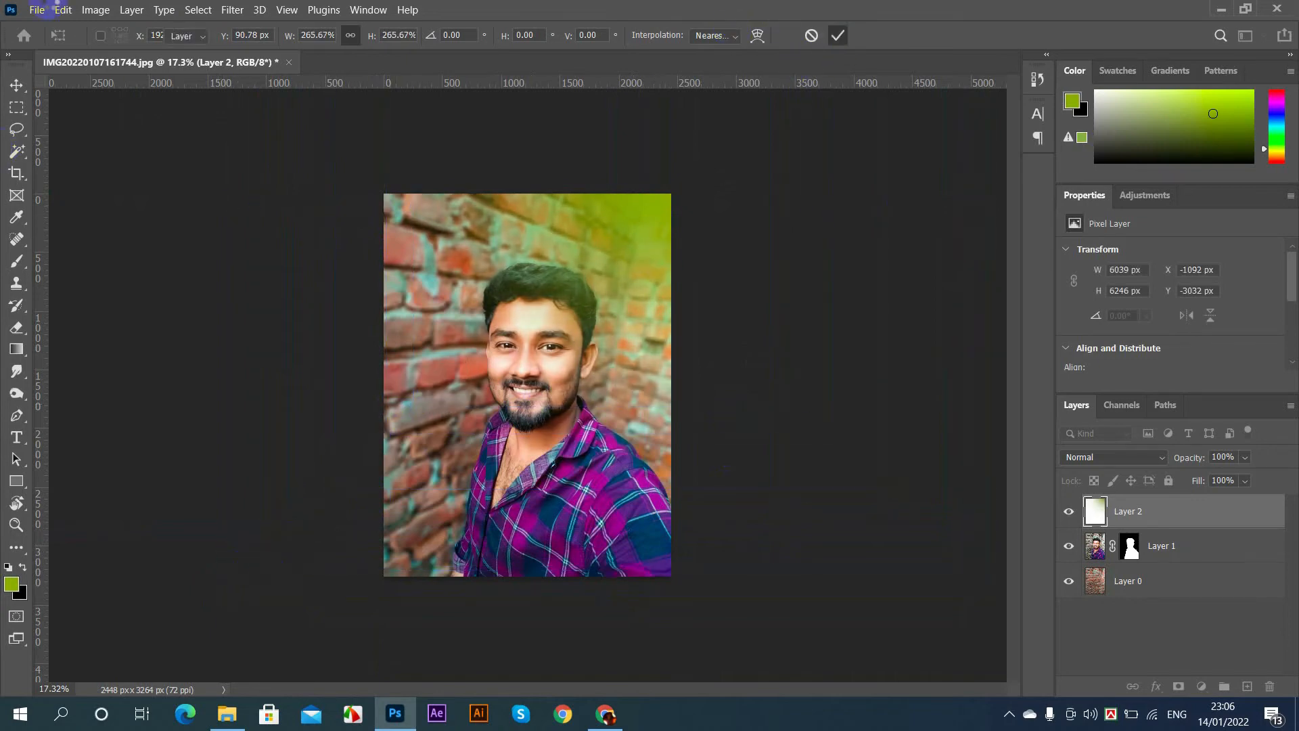
Step: Change the foreground color from green to a bright yellow-orange
scroll(652, 386, "down", 6)
scroll(649, 260, "up", 5)
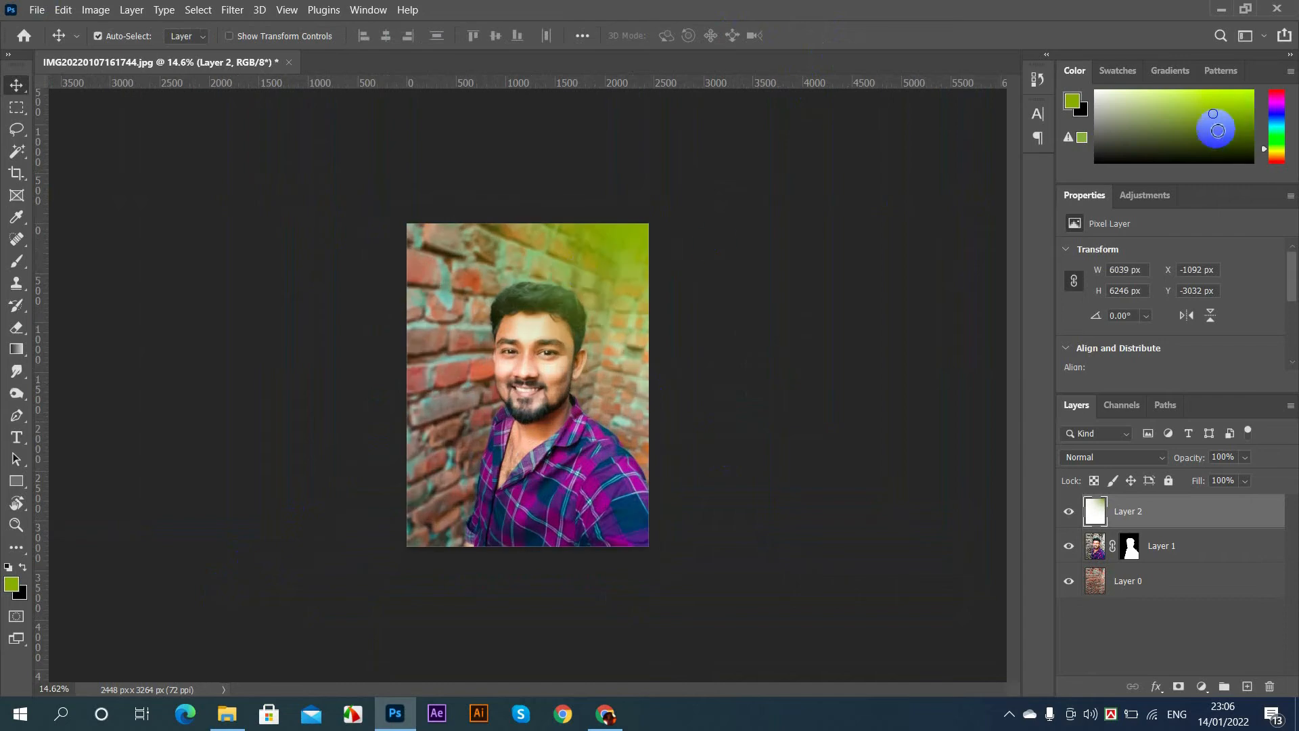
left_click(1238, 121)
mouse_move(1233, 124)
left_mouse_down()
mouse_move(1238, 178)
mouse_move(1239, 98)
left_mouse_up()
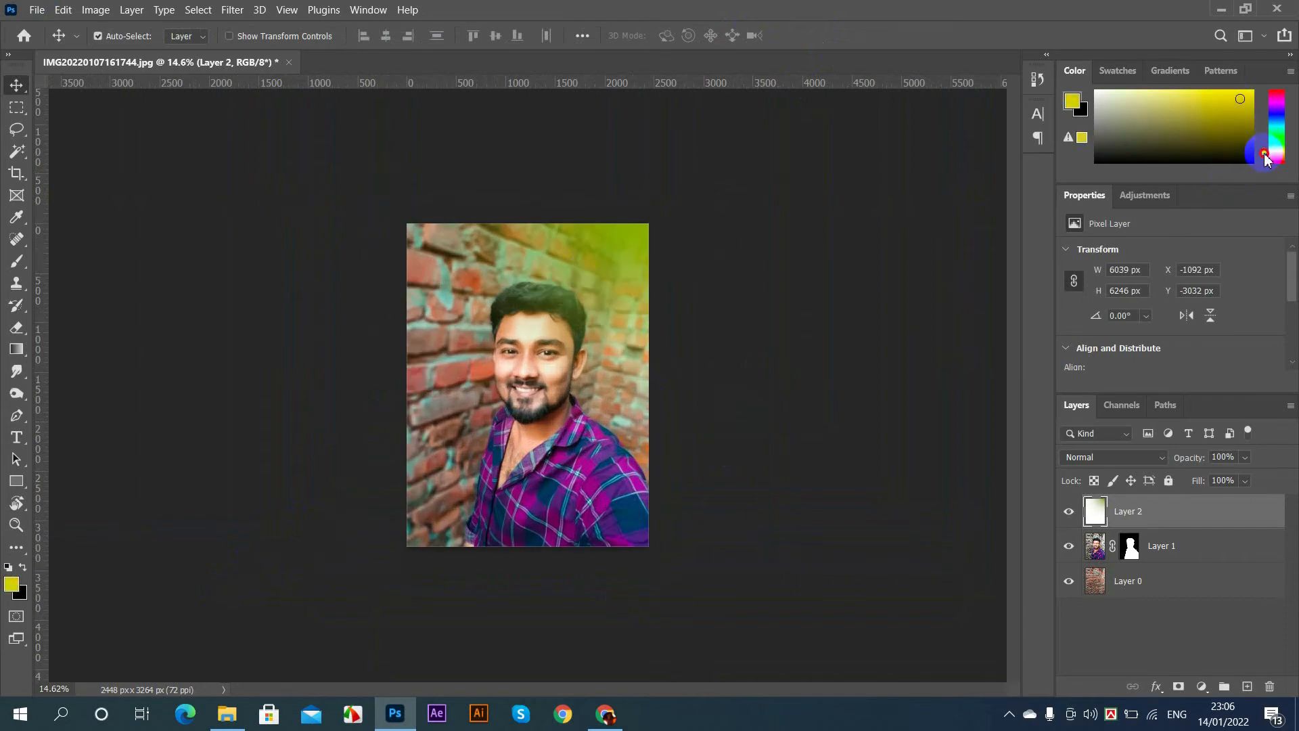
left_click(1265, 155)
left_click(1239, 100)
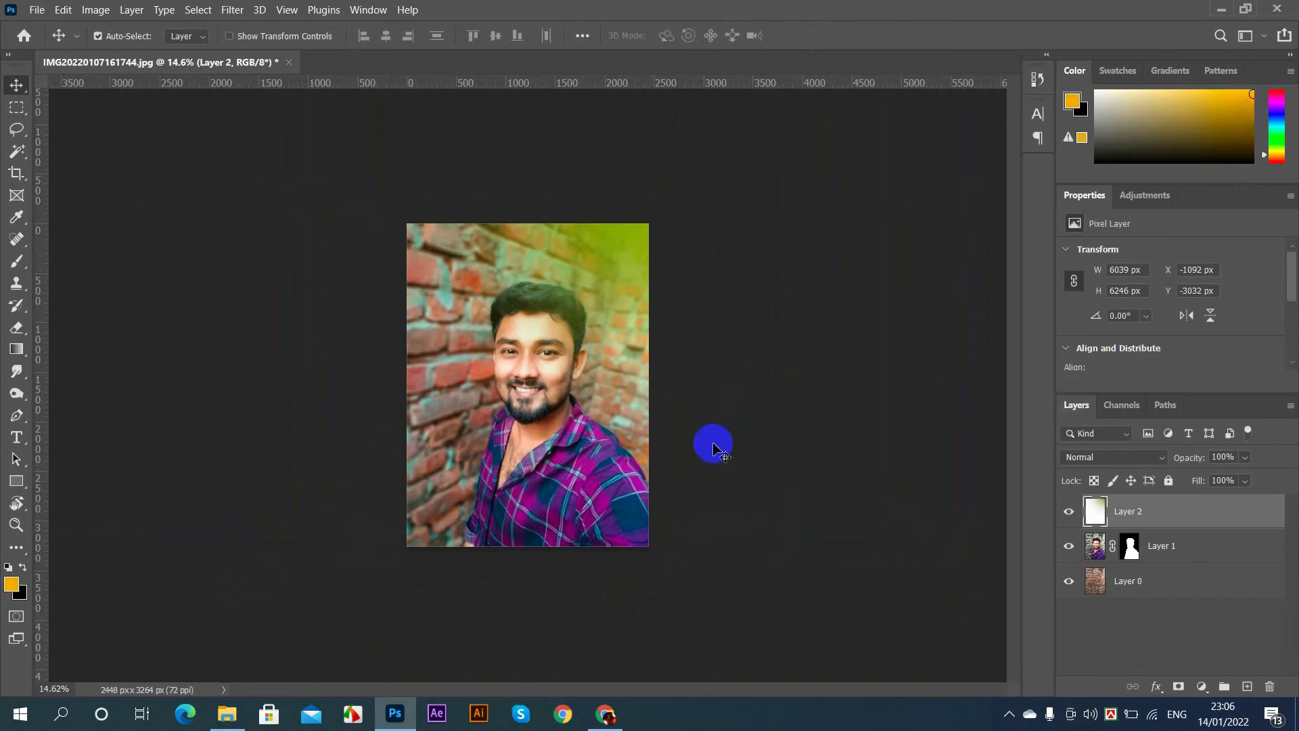
Step: Add a Color Overlay effect to Layer 2 and open its overlay color for editing
double_click(1237, 512)
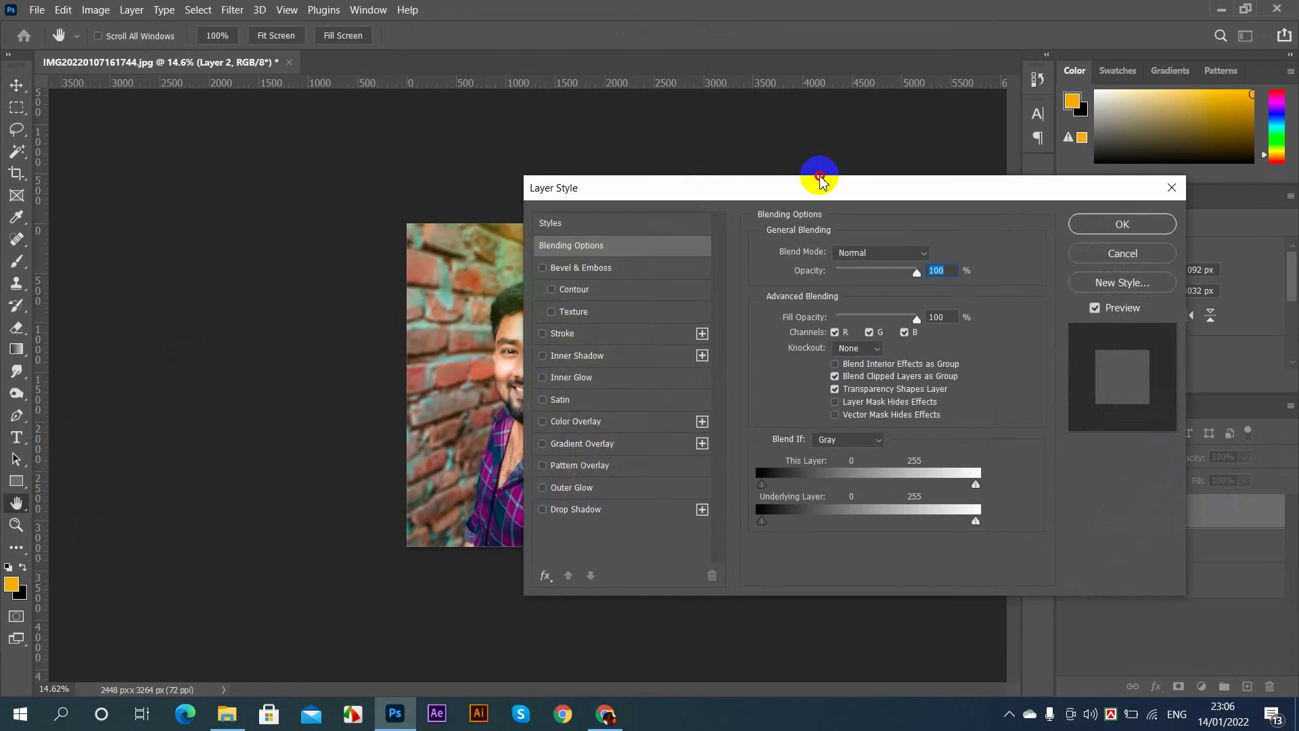
left_click_drag(823, 174, 1021, 161)
left_click(783, 398)
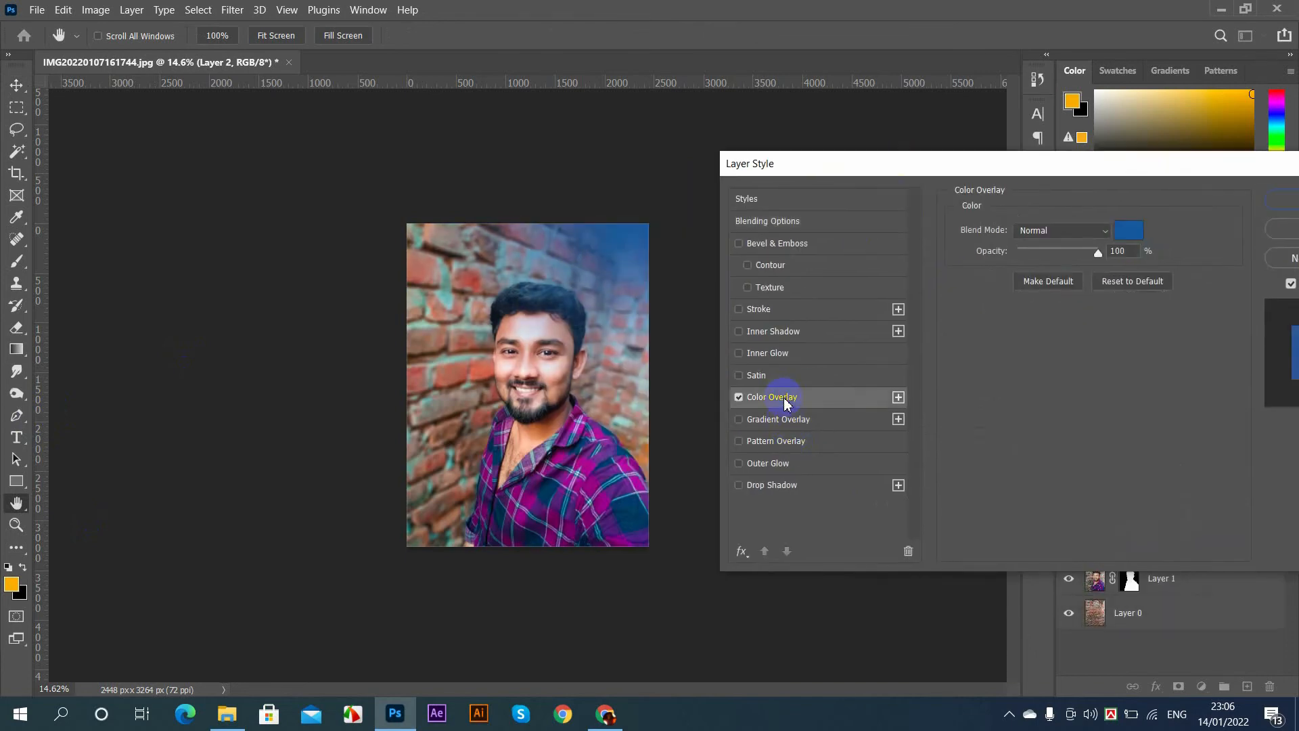
left_click(1128, 231)
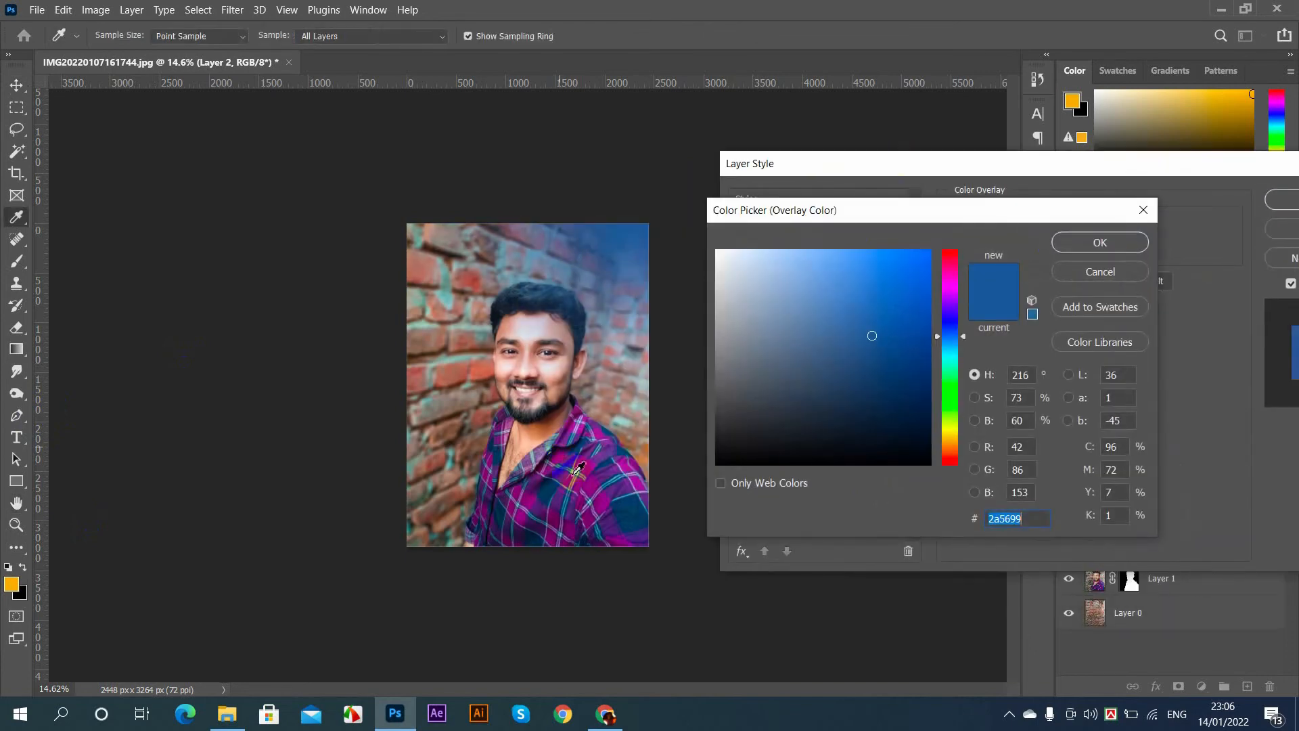
Step: Try several overlay colors sampled from the shirt and the brick wall, including magenta, dark blue and beige
left_click(586, 470)
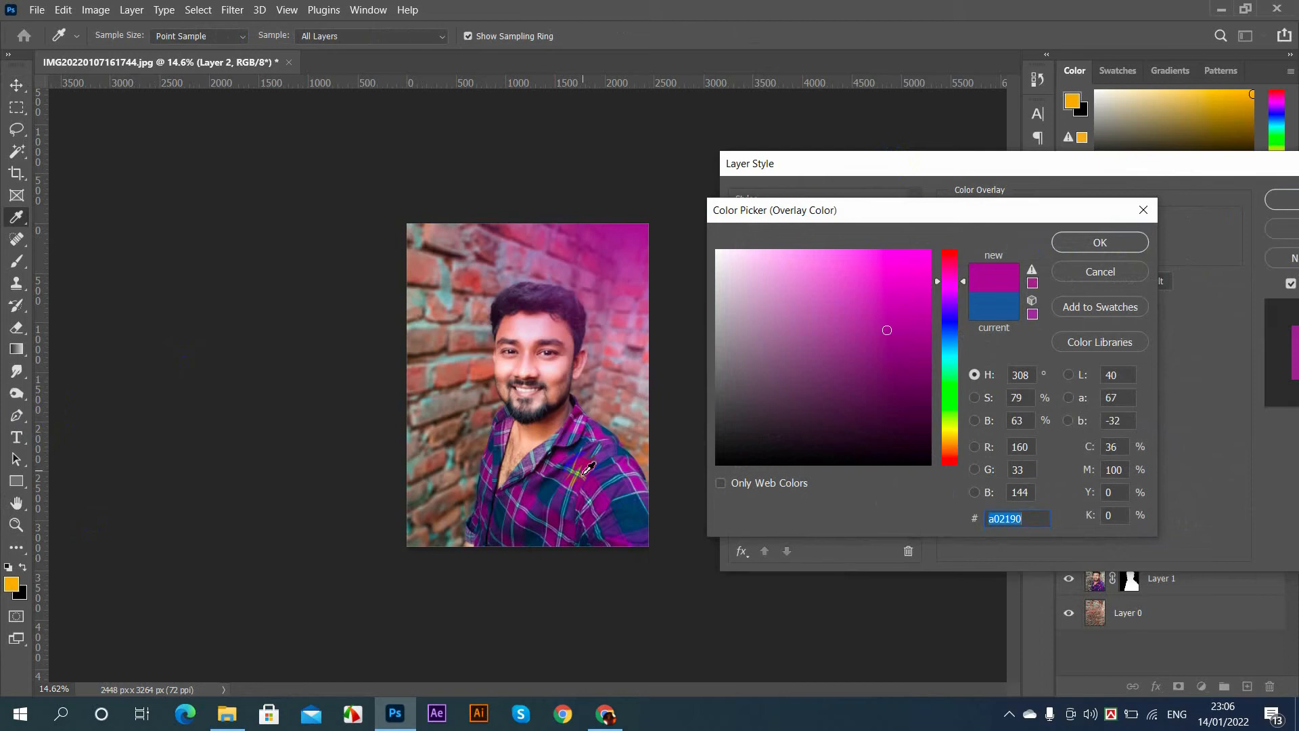
left_click(638, 512)
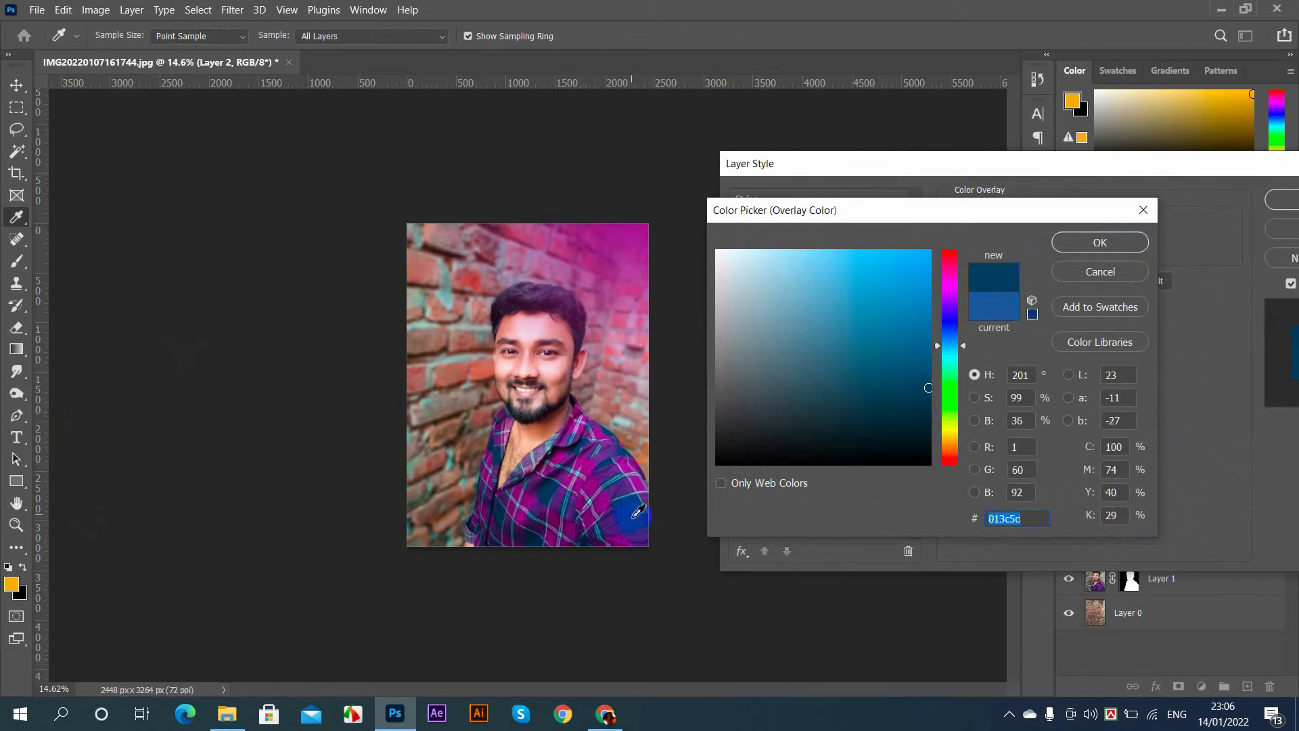
left_click(616, 399)
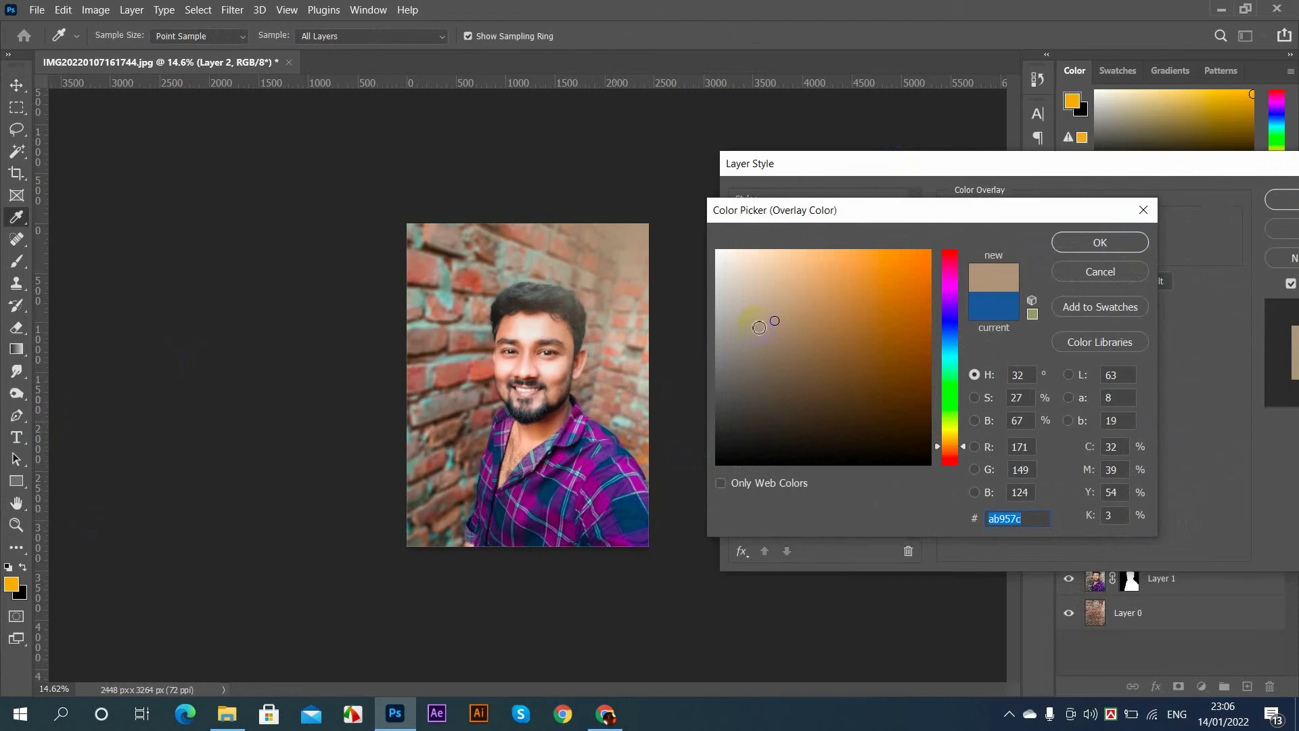
left_click_drag(742, 382, 687, 197)
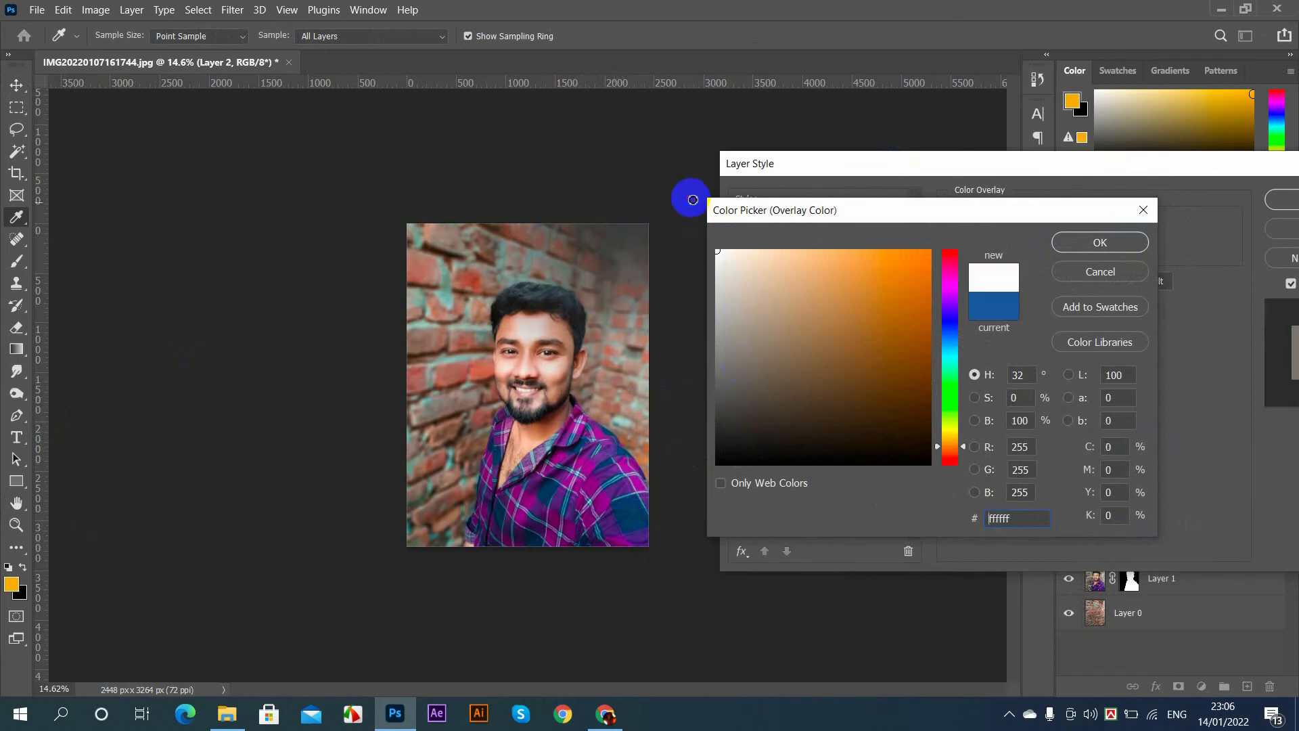
left_click(634, 419)
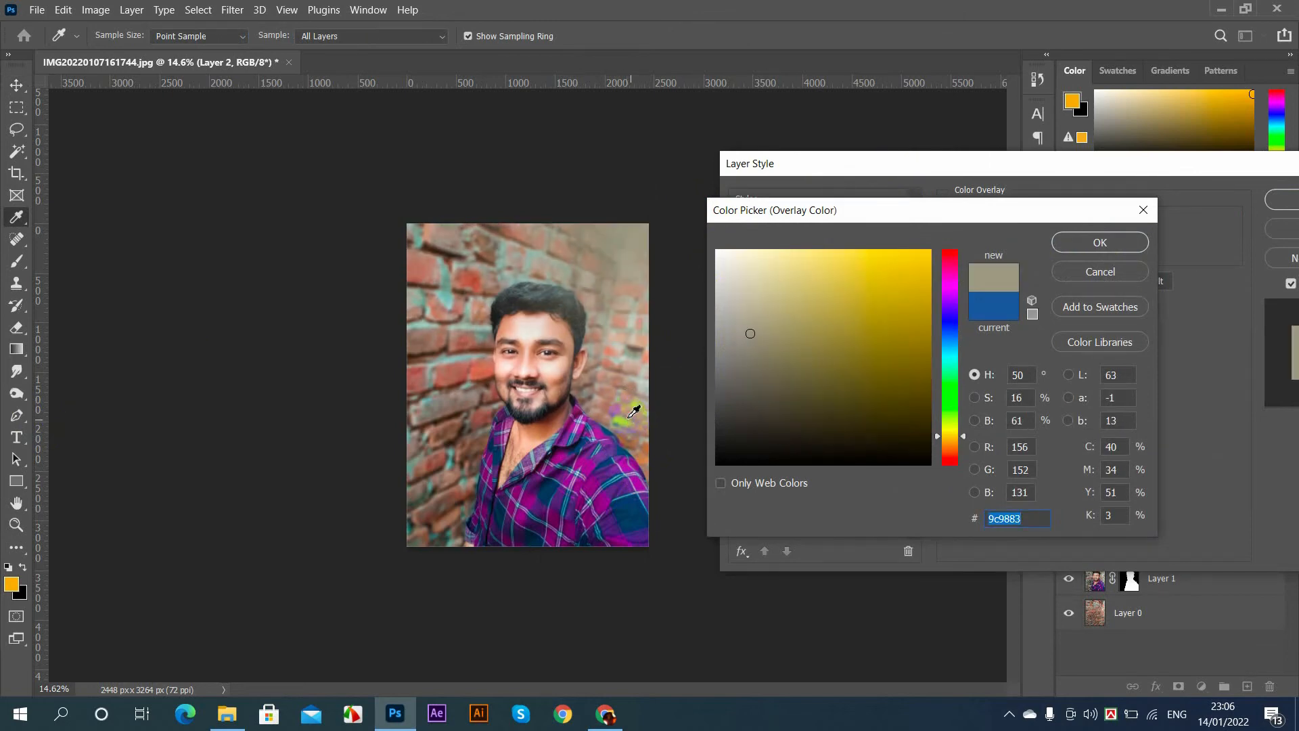
left_click(618, 509)
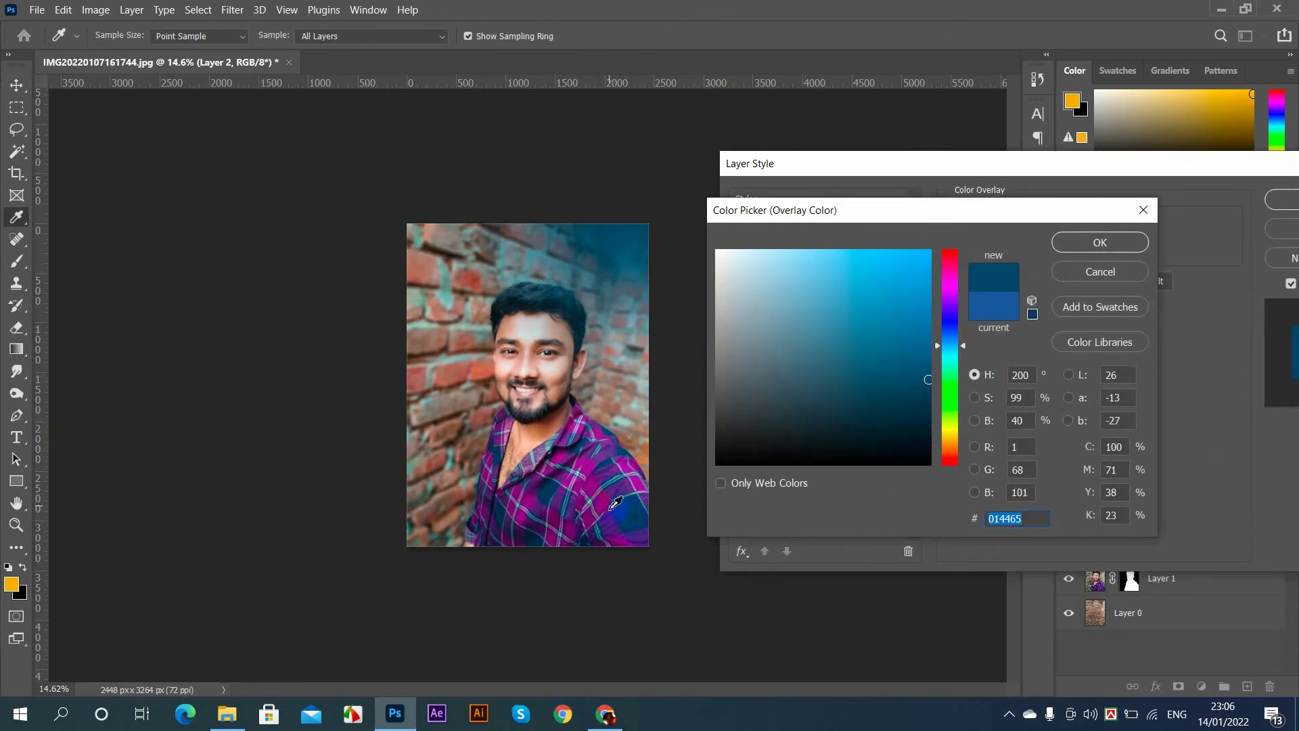
Step: Set Layer 2's overlay color to the shirt's magenta, #a42292, and apply the layer style
left_click(589, 464)
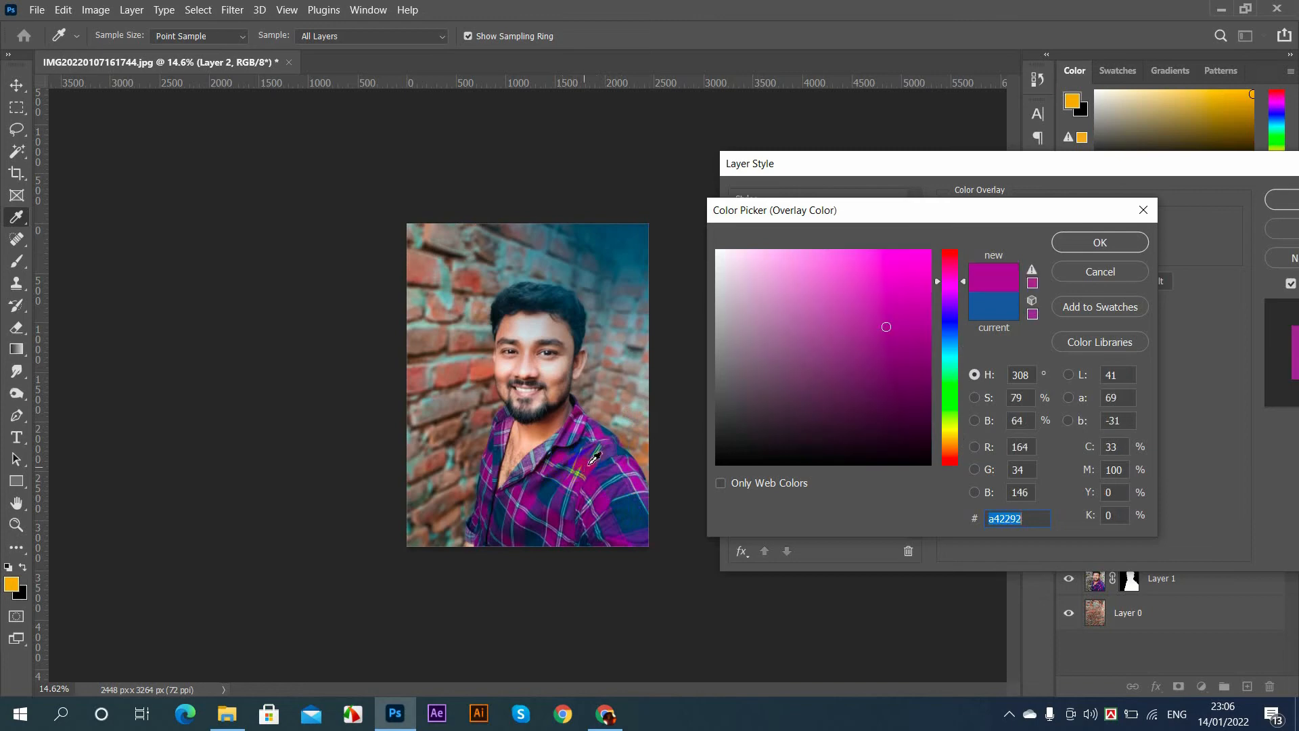
left_click(691, 277)
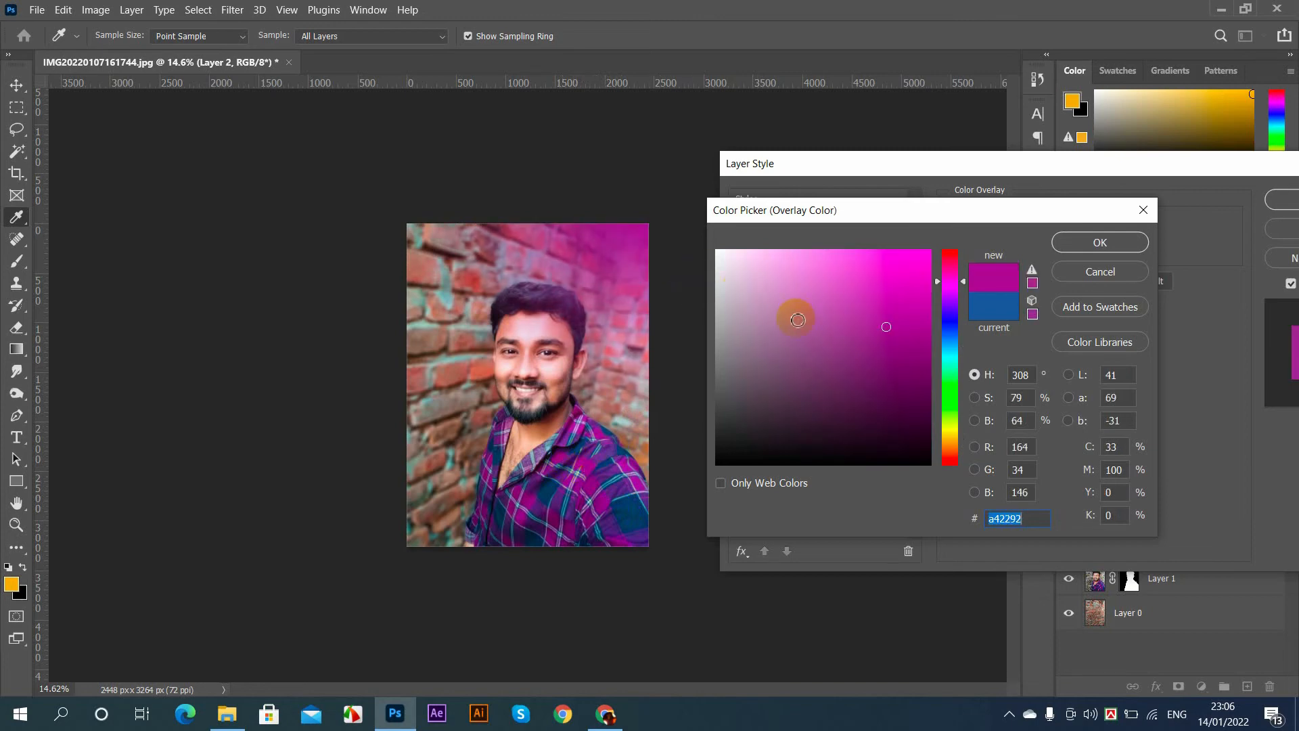
left_click(1100, 242)
left_click_drag(1102, 169, 575, 169)
left_click(783, 209)
Step: Free Transform Layer 2's glow to about 6001 × 6206 px, shifting it slightly down over the photo's upper-right corner
scroll(504, 328, "up", 1)
scroll(554, 327, "down", 2)
scroll(575, 291, "up", 1)
key("ctrl+t")
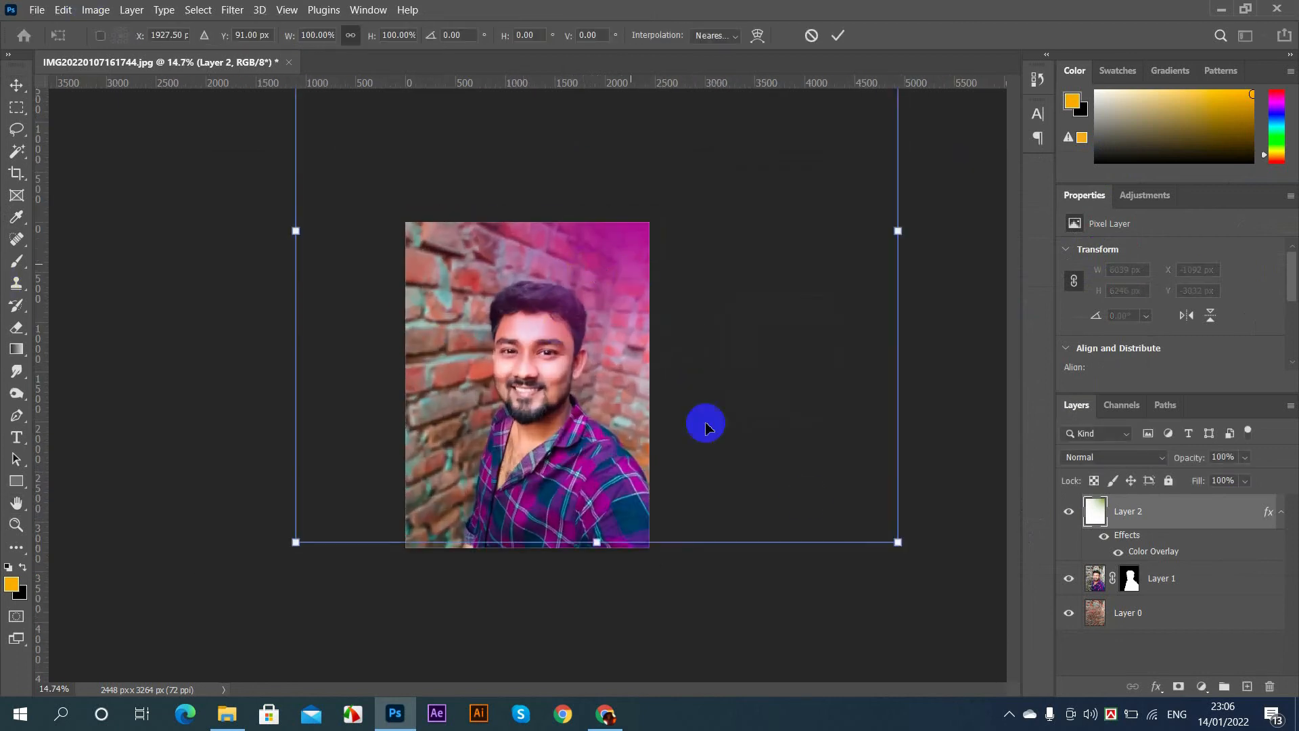
left_click_drag(895, 544, 913, 555)
mouse_move(618, 302)
left_mouse_down()
mouse_move(608, 336)
mouse_move(621, 315)
left_mouse_up()
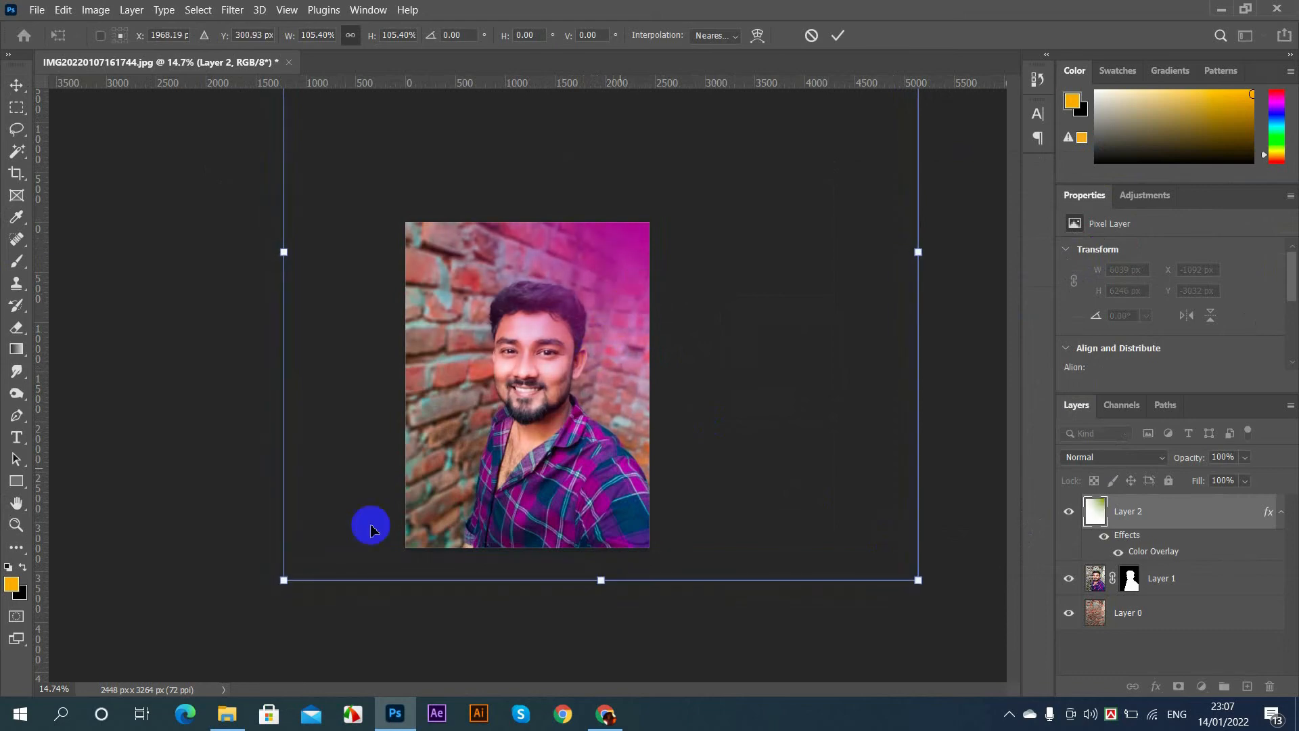
left_click_drag(284, 580, 302, 561)
left_click(838, 36)
Step: Create a new layer above Layer 2 and paint one soft black dab at the photo's bottom edge with the 1828 px brush
scroll(249, 101, "down", 4)
scroll(473, 218, "up", 6)
scroll(545, 403, "up", 2)
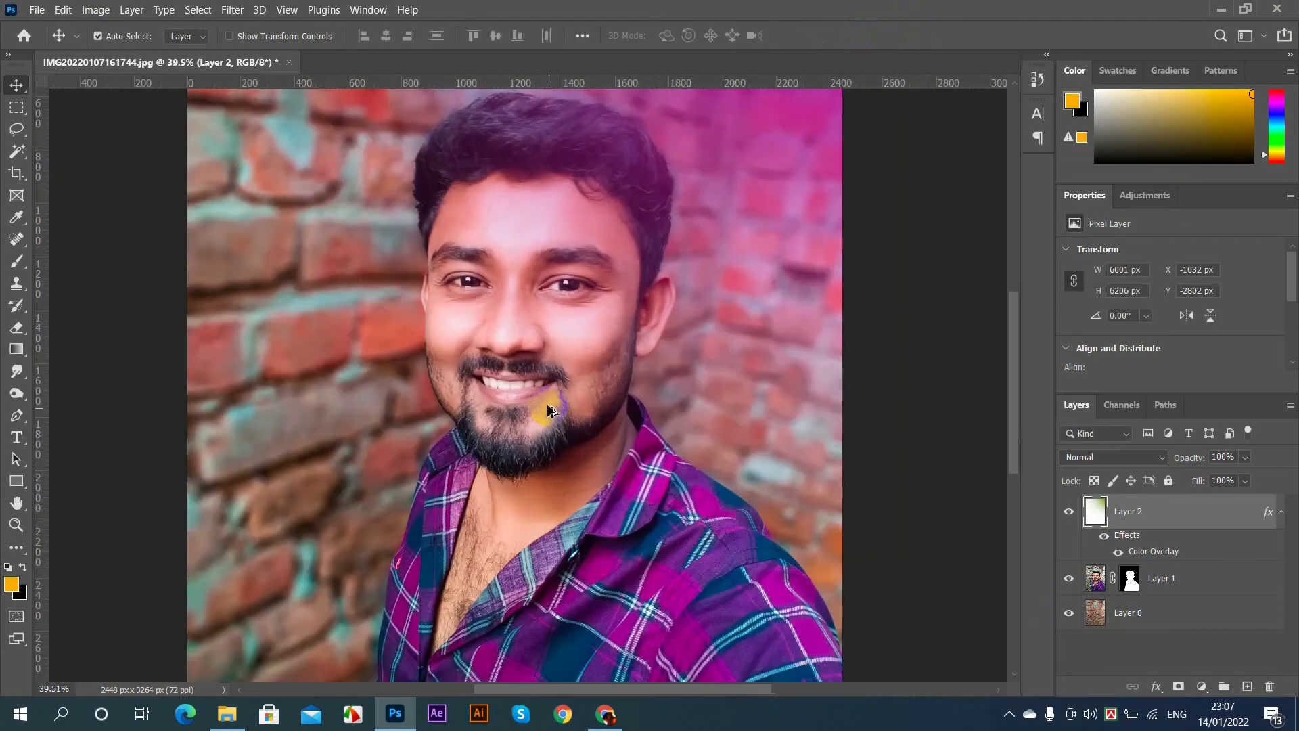
scroll(530, 406, "down", 4)
scroll(527, 427, "up", 2)
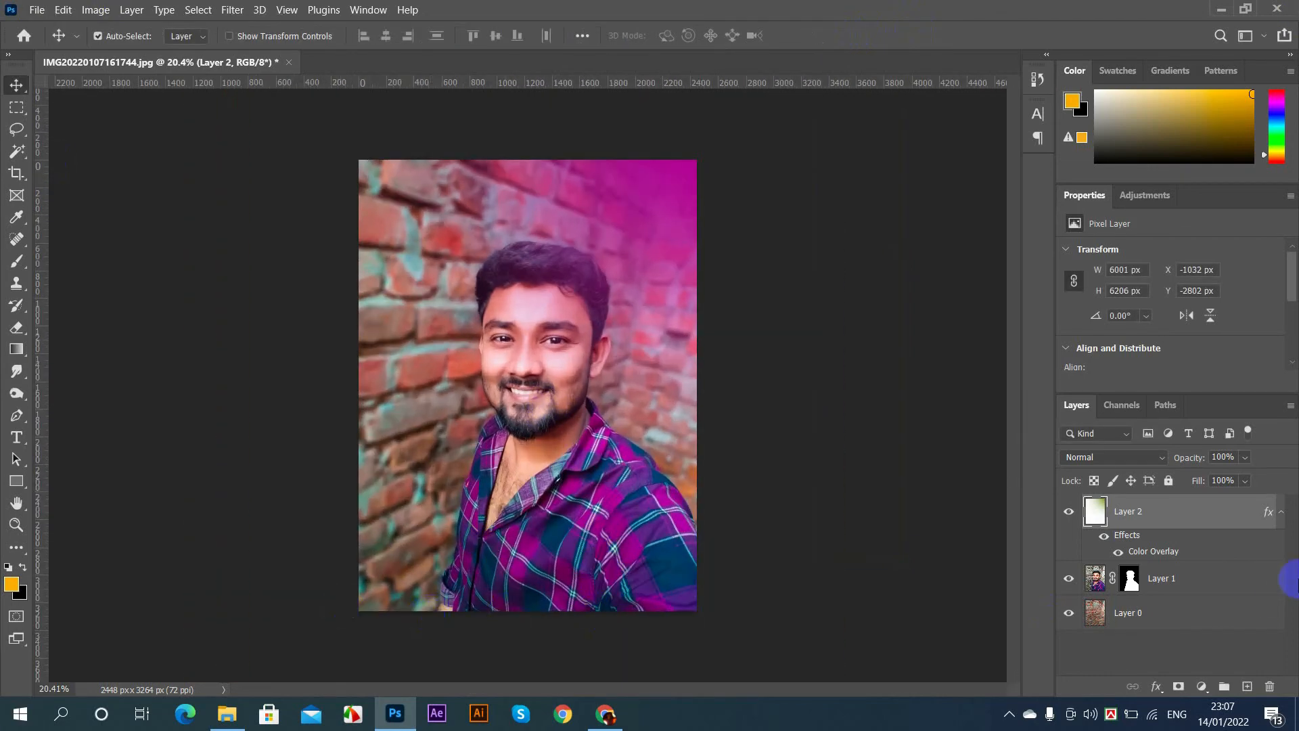
left_click(1246, 685)
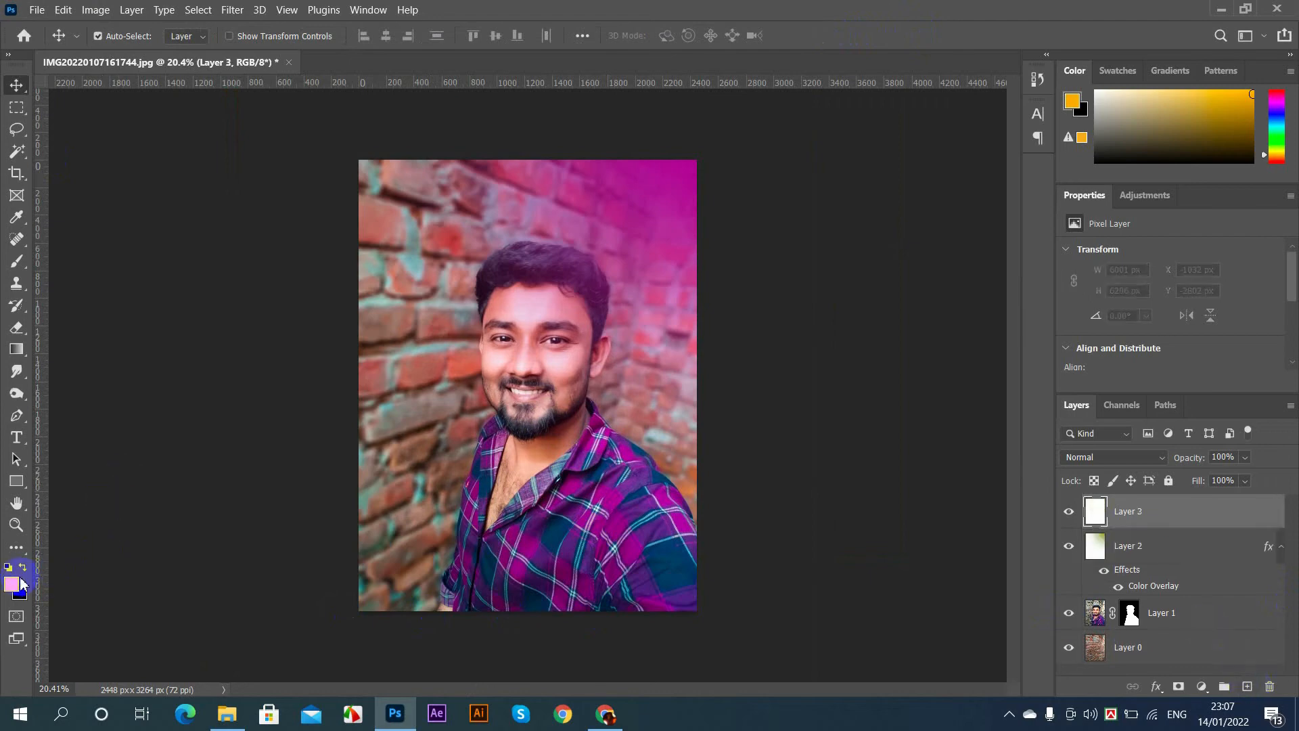
left_click(25, 570)
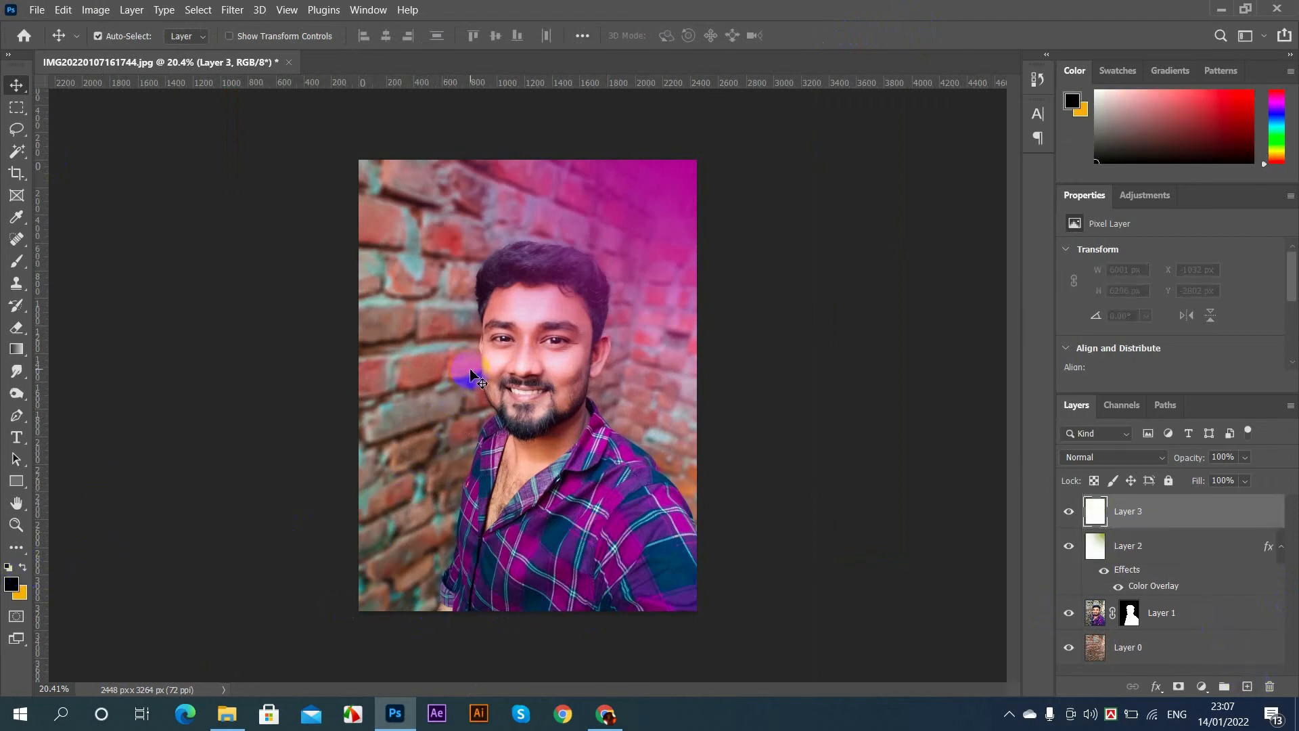
key("b")
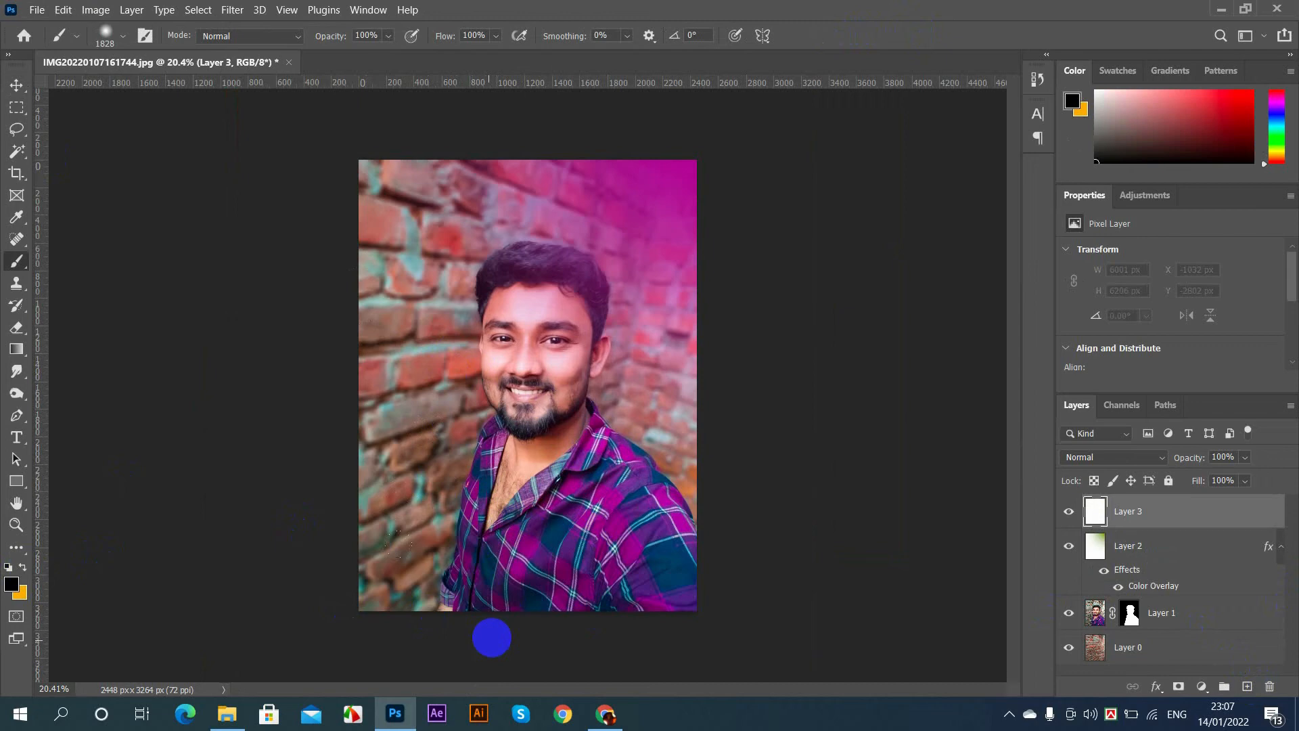
left_click(489, 635)
Step: Stretch the black dab on Layer 3 with Free Transform to about 15029 × 1725 px across the photo's bottom edge
left_click(16, 86)
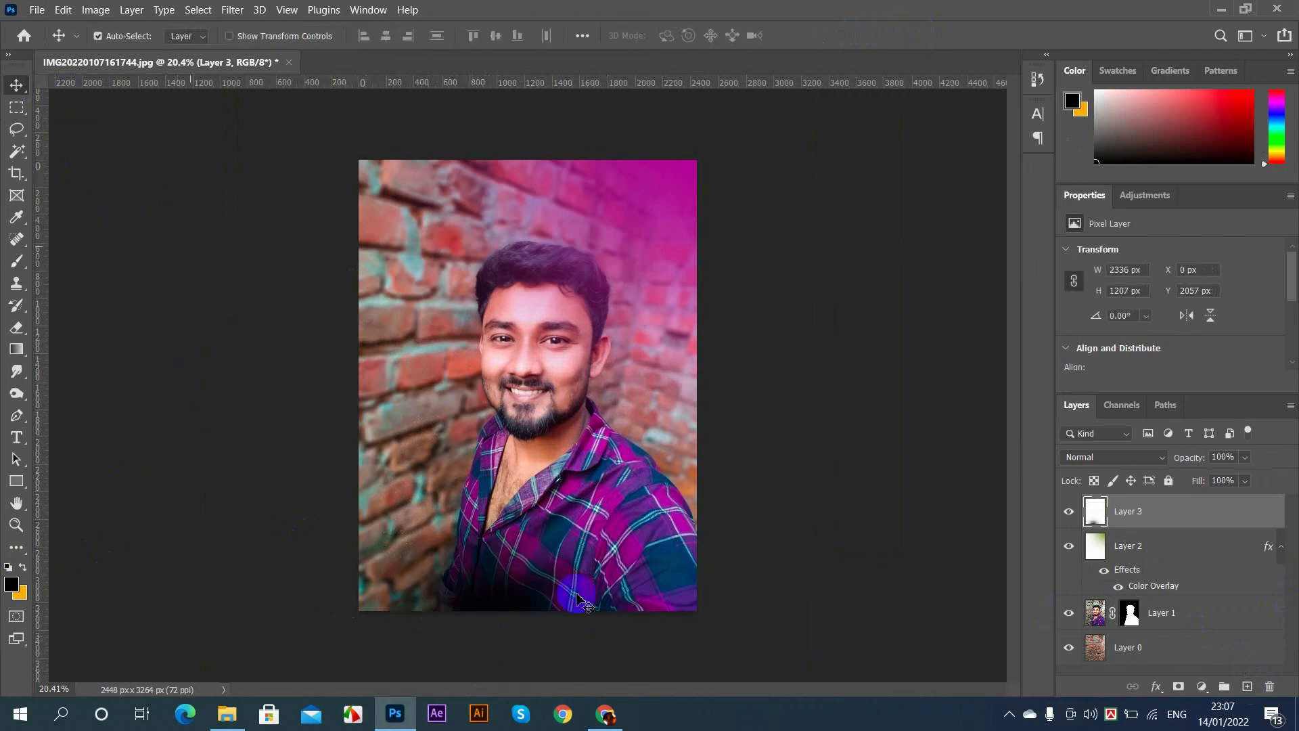
key("ctrl+t")
left_click_drag(522, 426, 522, 516)
left_click_drag(632, 539, 912, 572)
left_click_drag(608, 563, 664, 545)
left_click_drag(577, 554, 592, 628)
left_click_drag(620, 556, 650, 526)
left_click(837, 35)
Step: Lower Layer 3's opacity to 29% and toggle its visibility to compare the darkening
left_click_drag(689, 355, 689, 356)
left_click_drag(1180, 465, 1180, 465)
left_click(1068, 512)
left_click(1069, 512)
left_click_drag(1182, 458, 1173, 457)
left_click(1066, 512)
left_click(1066, 512)
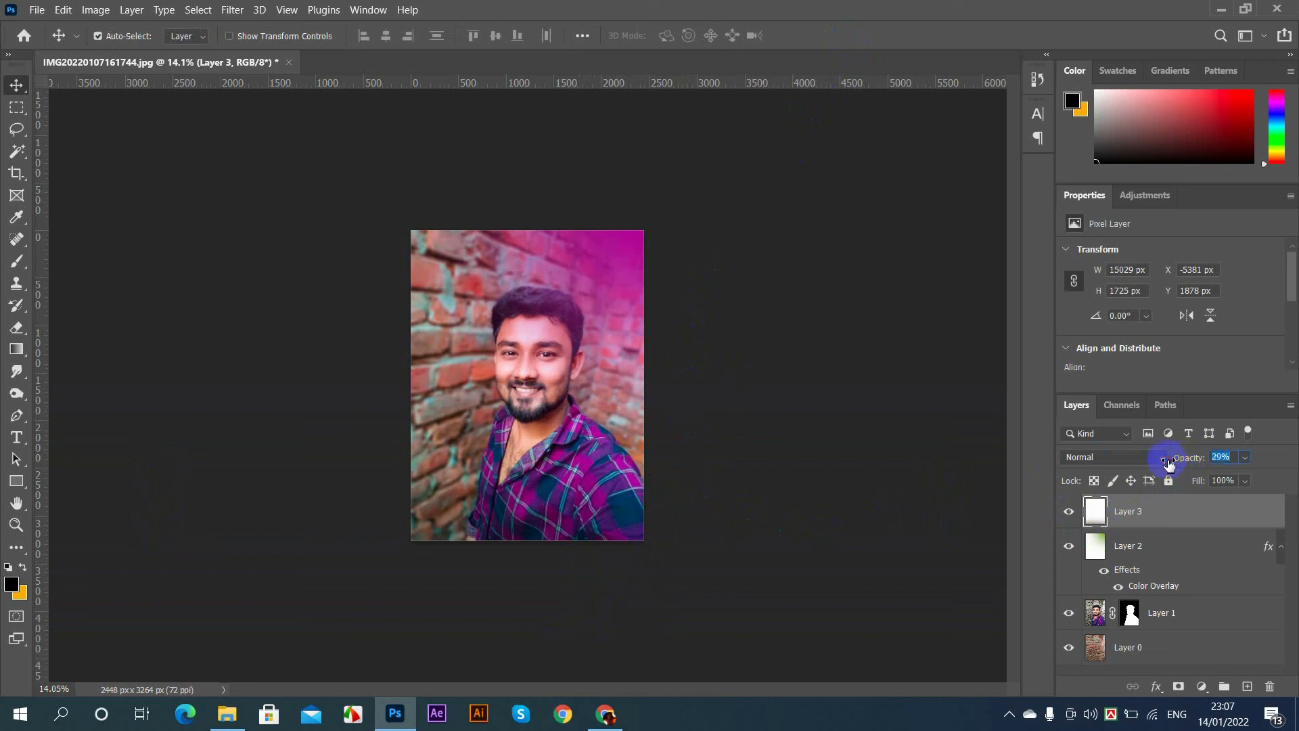
Step: Move Layer 3's black shadow up about 85 px and set its opacity to 70%
left_click_drag(554, 536, 555, 476)
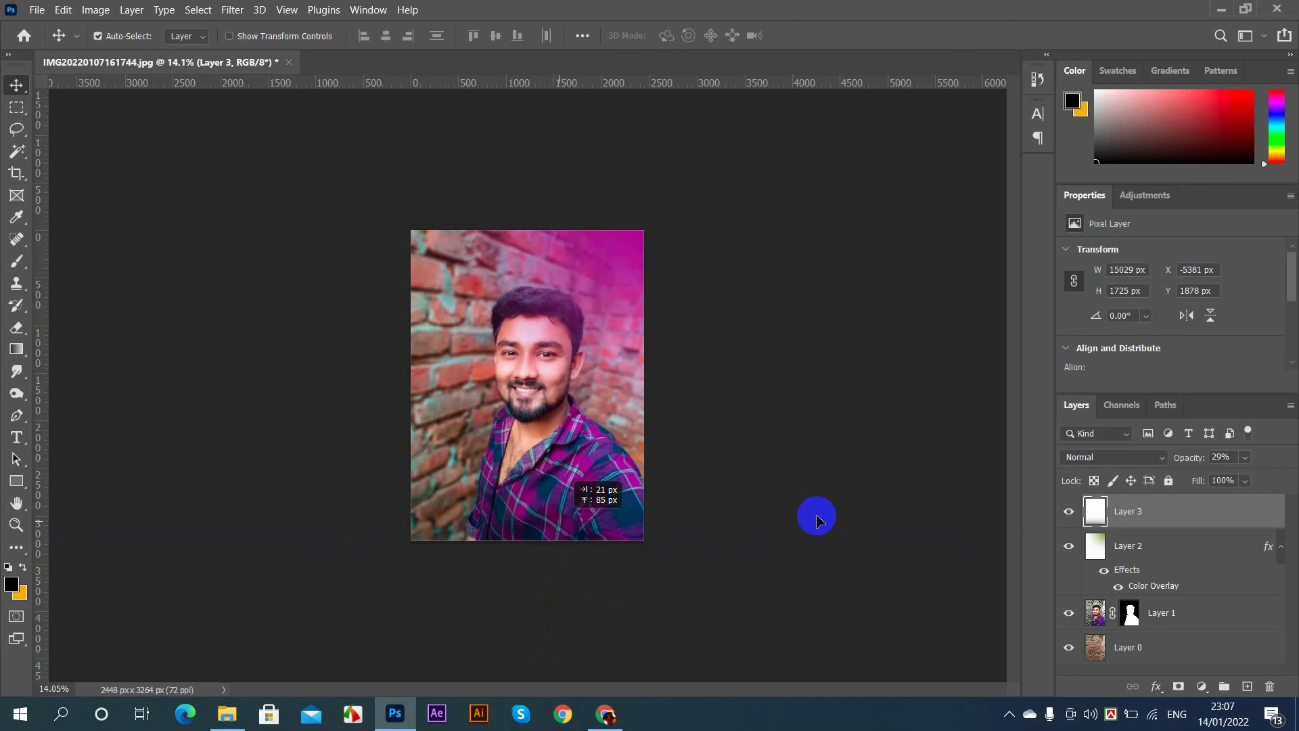
left_click_drag(1218, 457, 1230, 457)
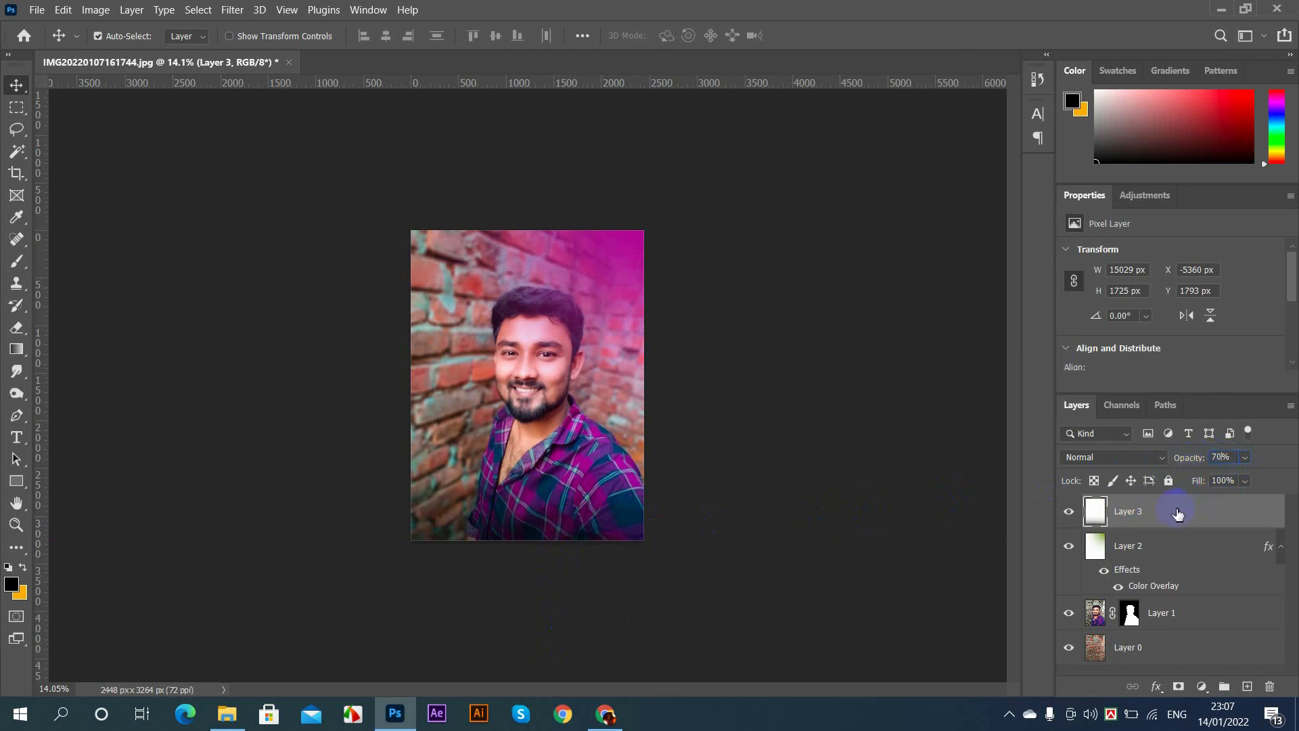
left_click(17, 86)
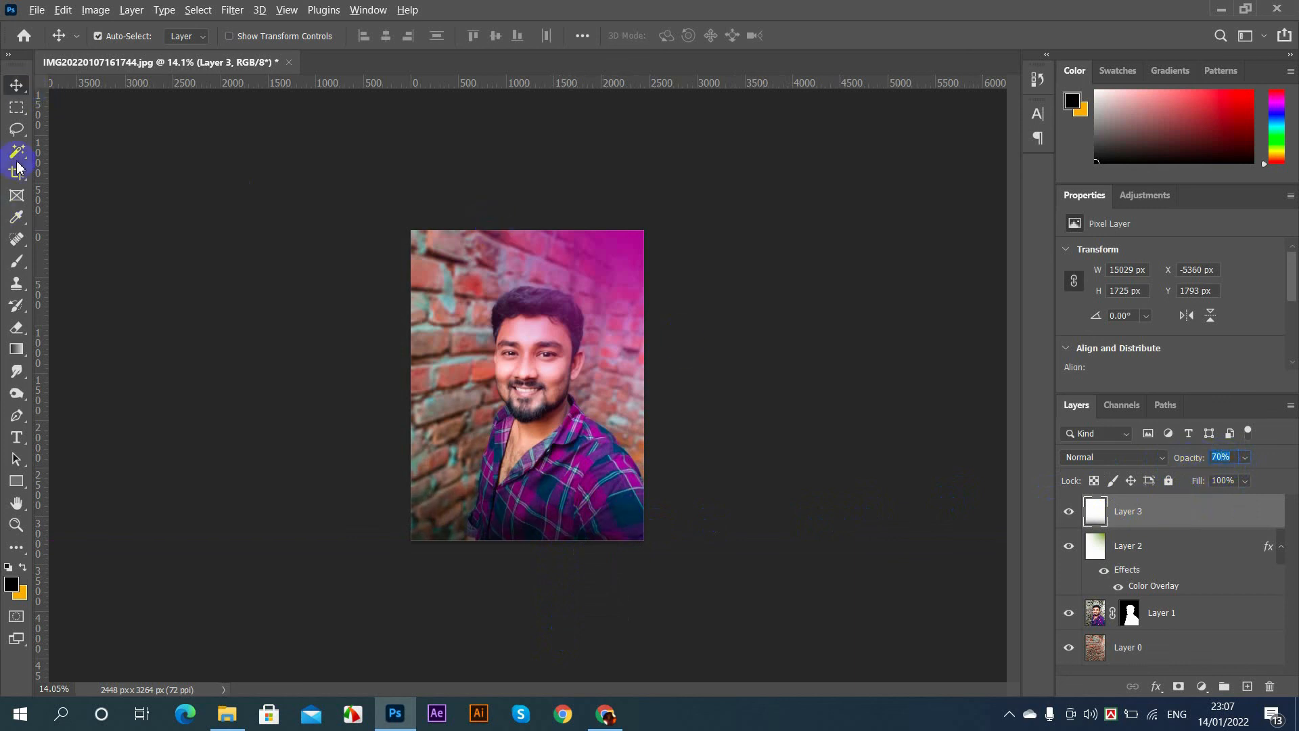
Step: Examine the retouched portrait up close and as a whole, checking the face, the magenta glow and the darkened bottom edge
scroll(614, 306, "up", 6)
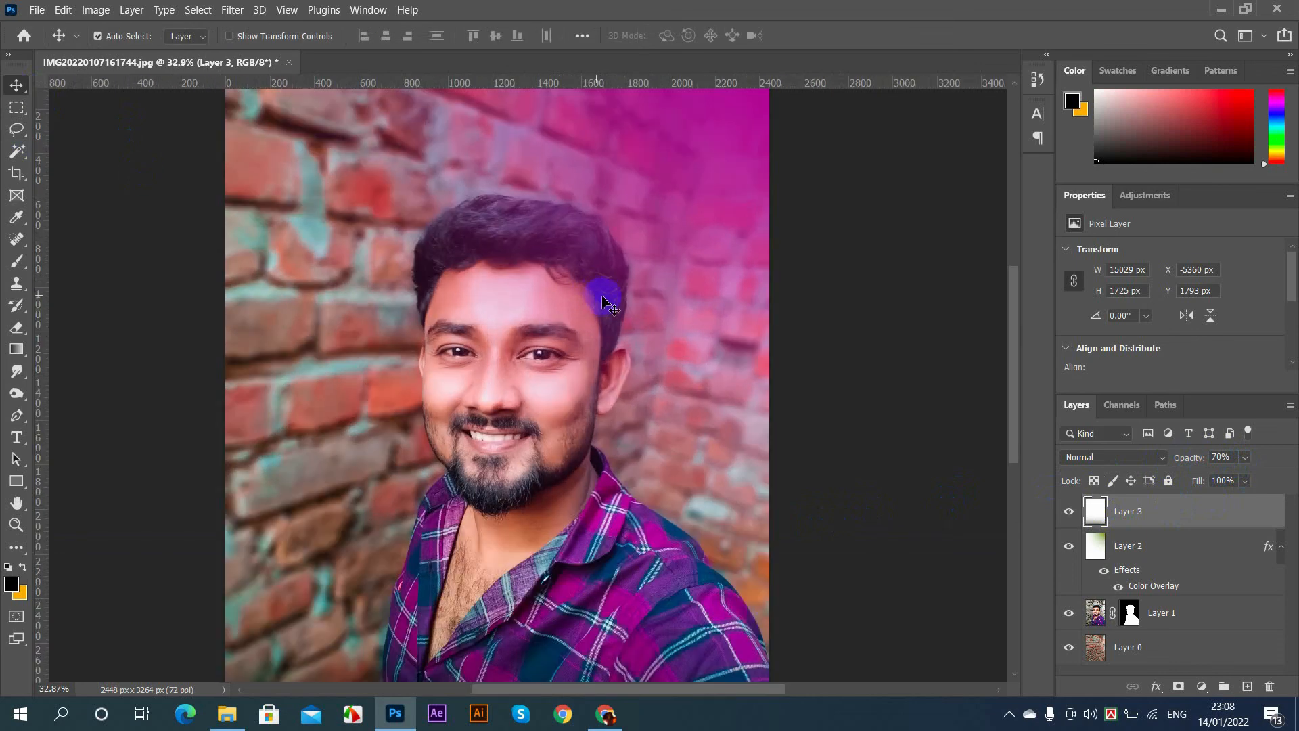
scroll(606, 304, "down", 4)
scroll(527, 271, "up", 1)
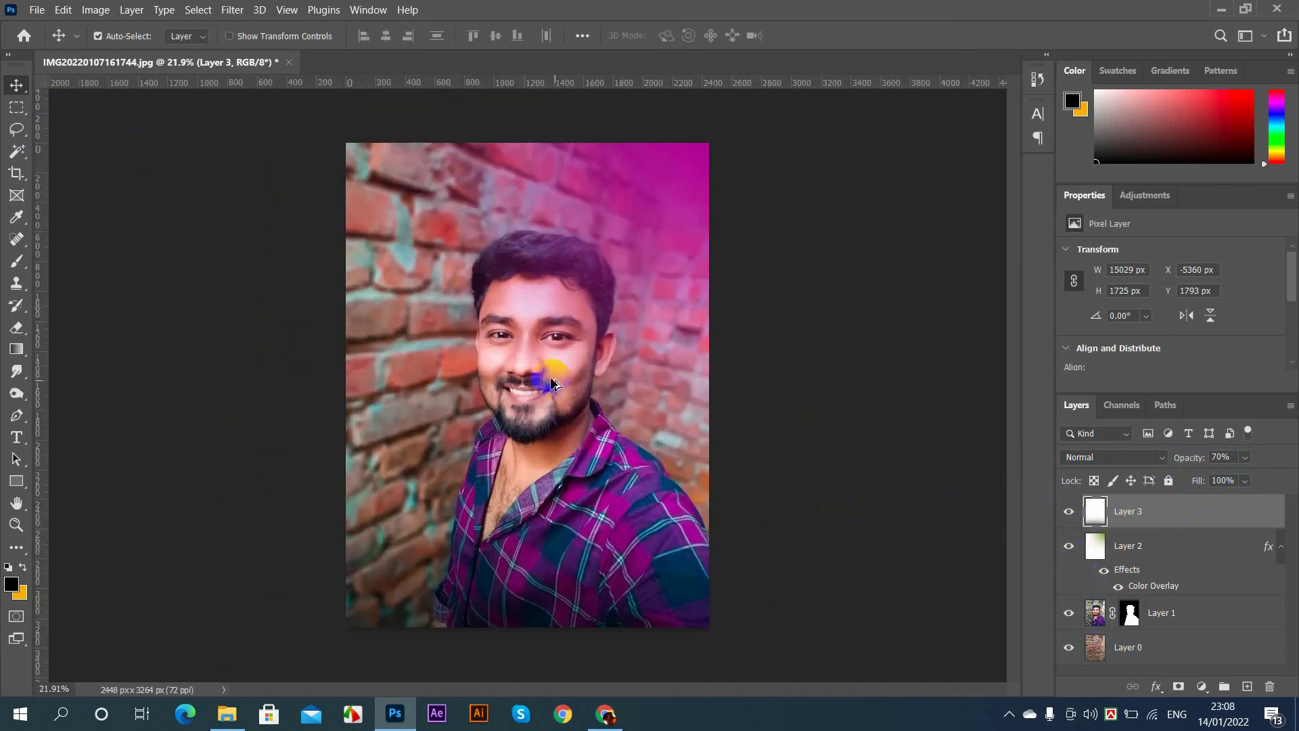
scroll(553, 383, "up", 2)
scroll(552, 385, "down", 3)
scroll(512, 238, "up", 3)
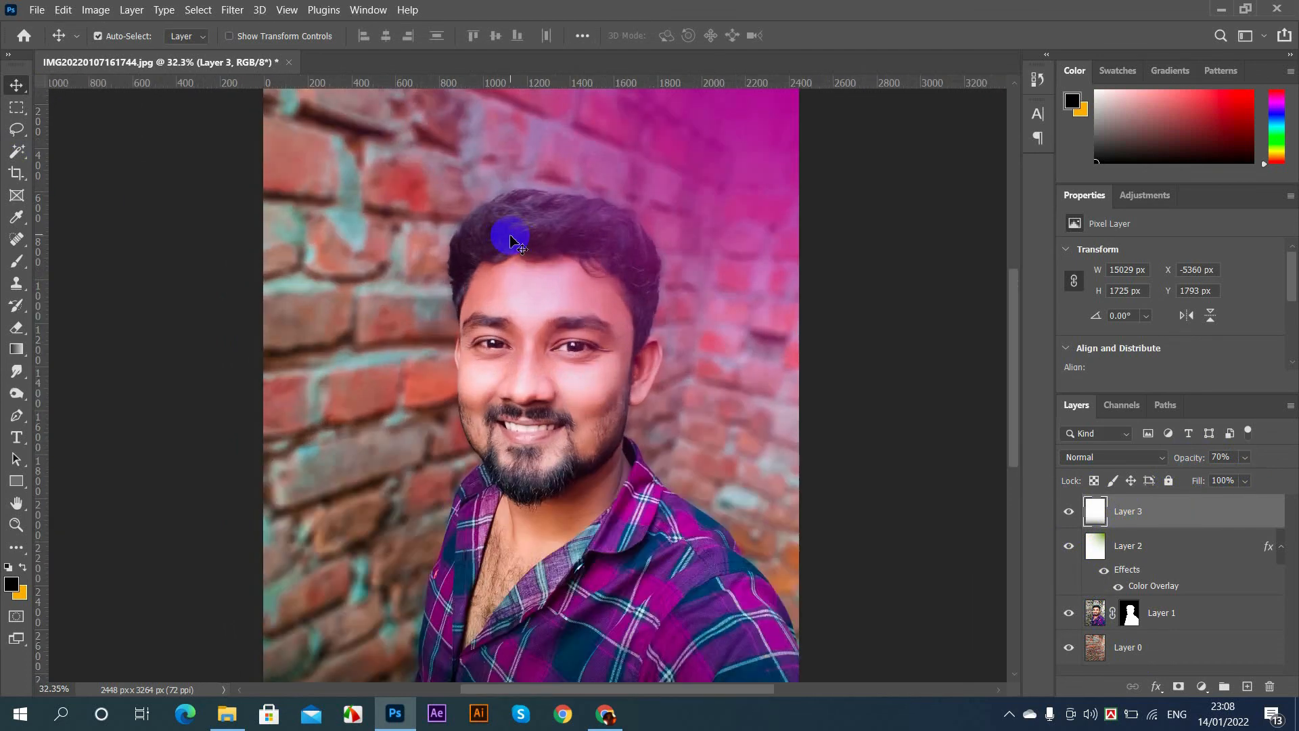
scroll(449, 261, "up", 3)
scroll(546, 368, "down", 4)
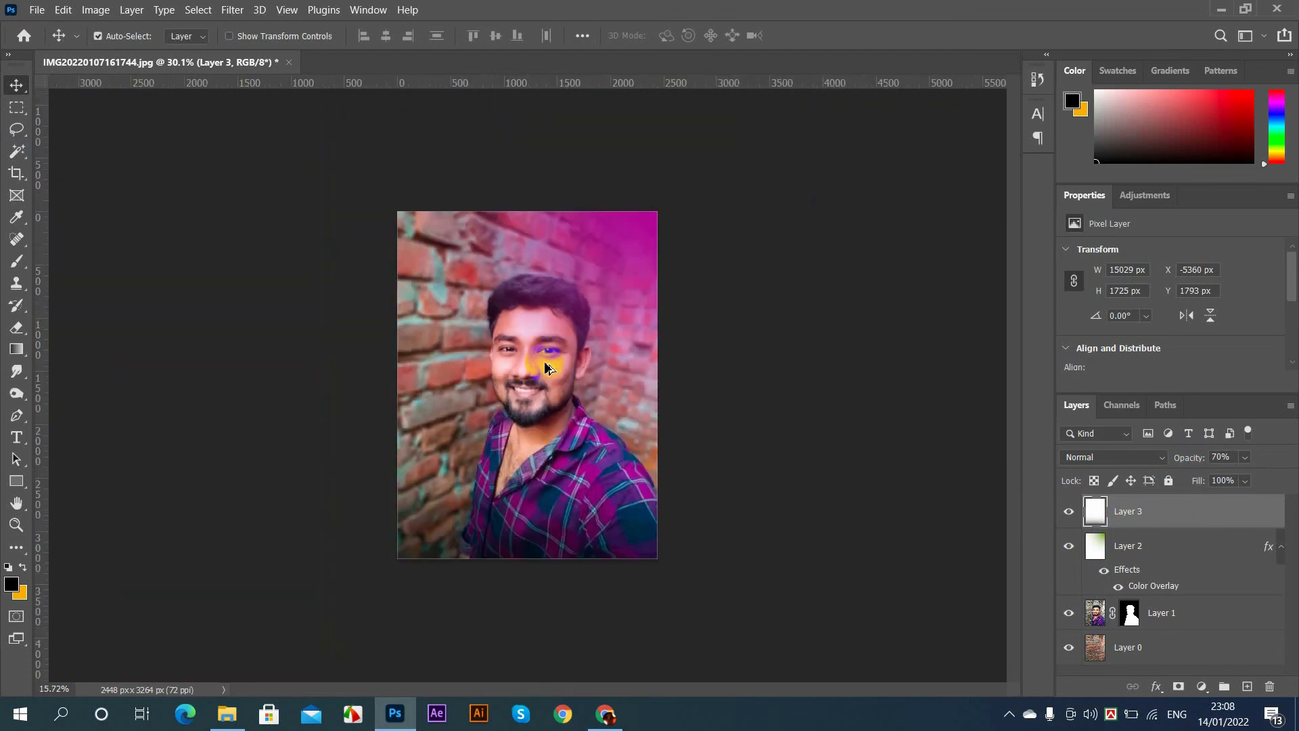
scroll(521, 352, "up", 2)
scroll(551, 382, "down", 1)
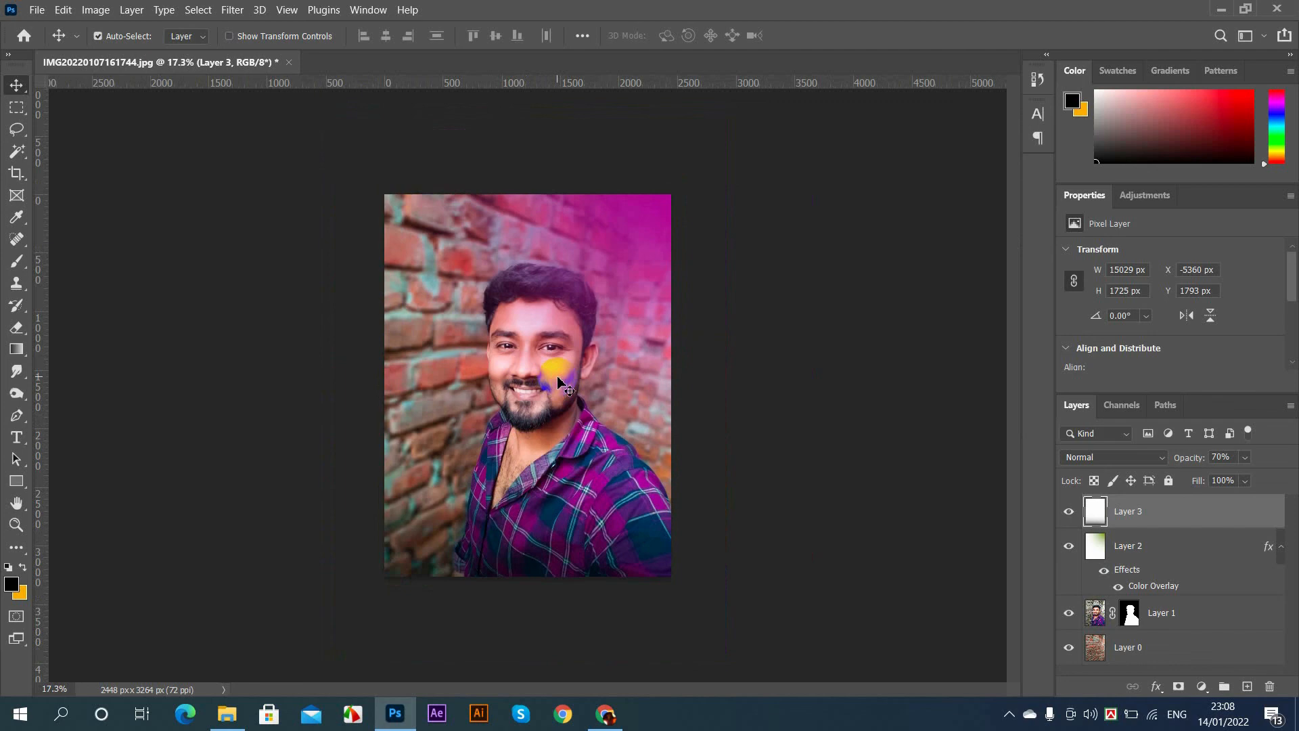
scroll(504, 270, "up", 2)
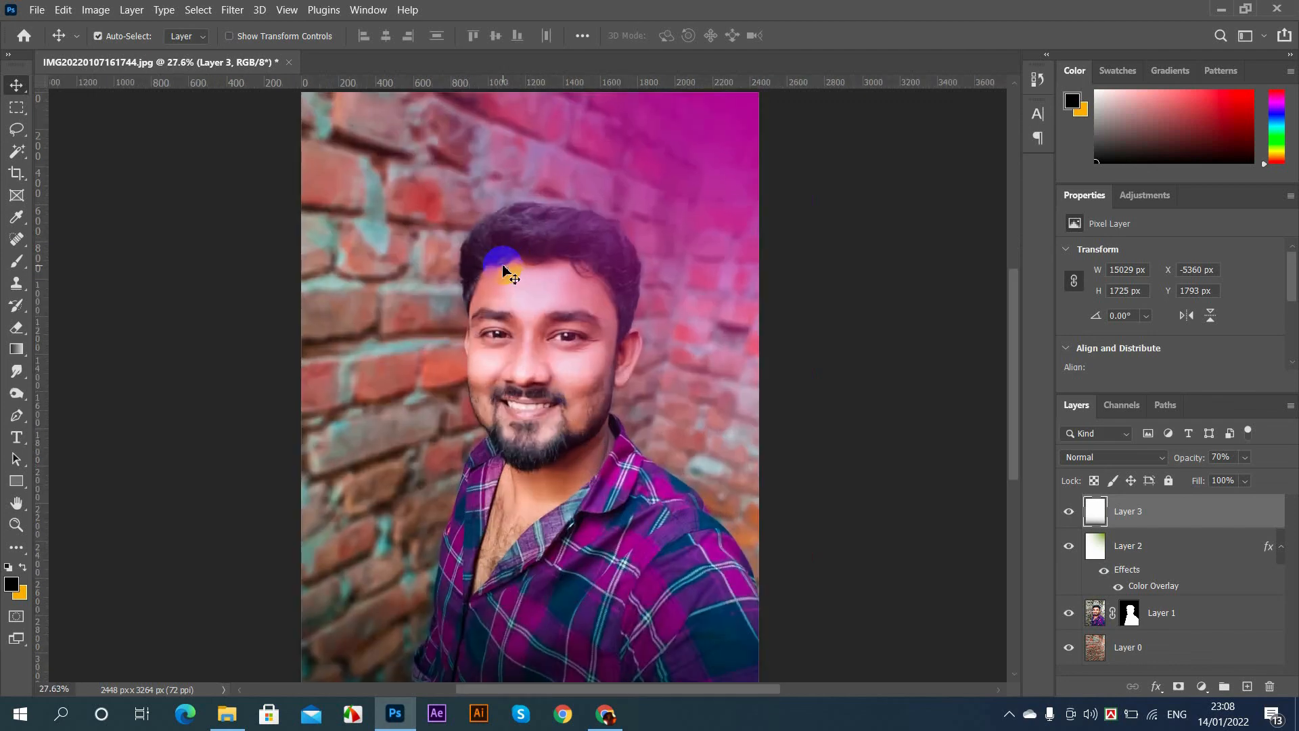
scroll(504, 270, "down", 2)
scroll(487, 203, "up", 3)
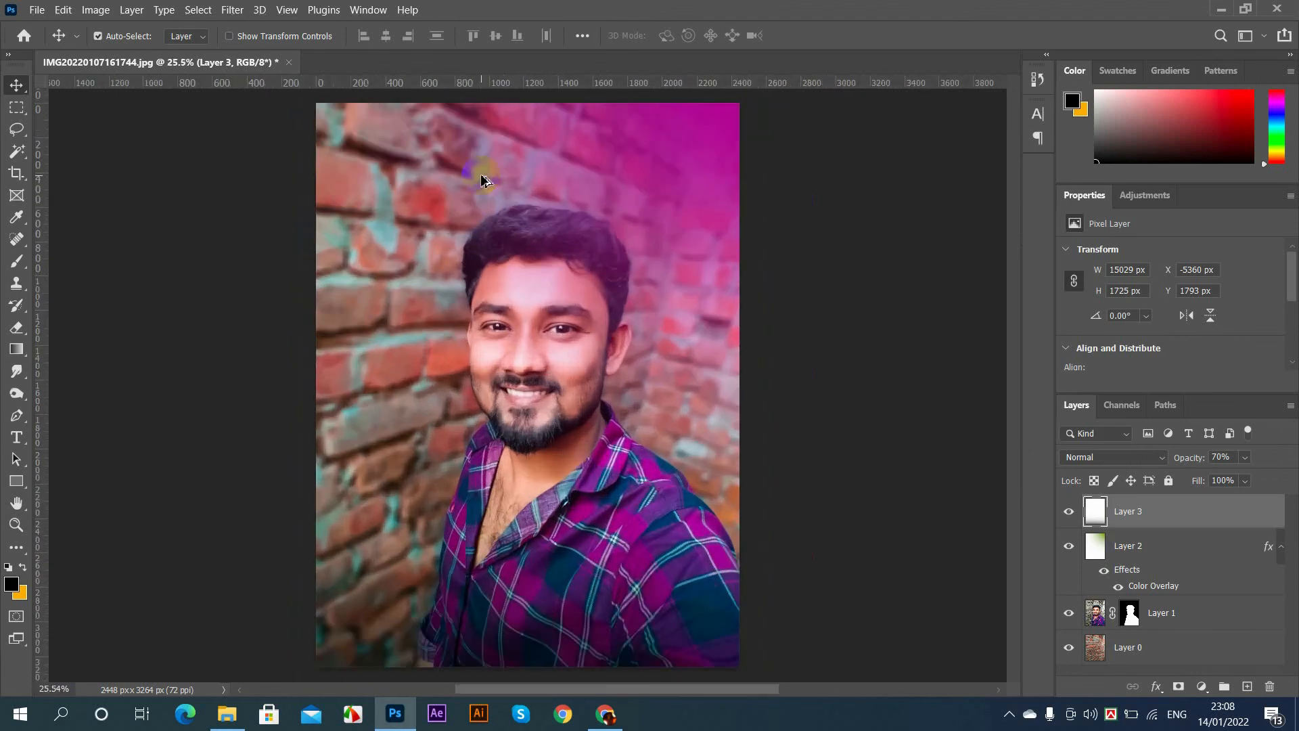
scroll(521, 304, "down", 3)
scroll(520, 313, "up", 2)
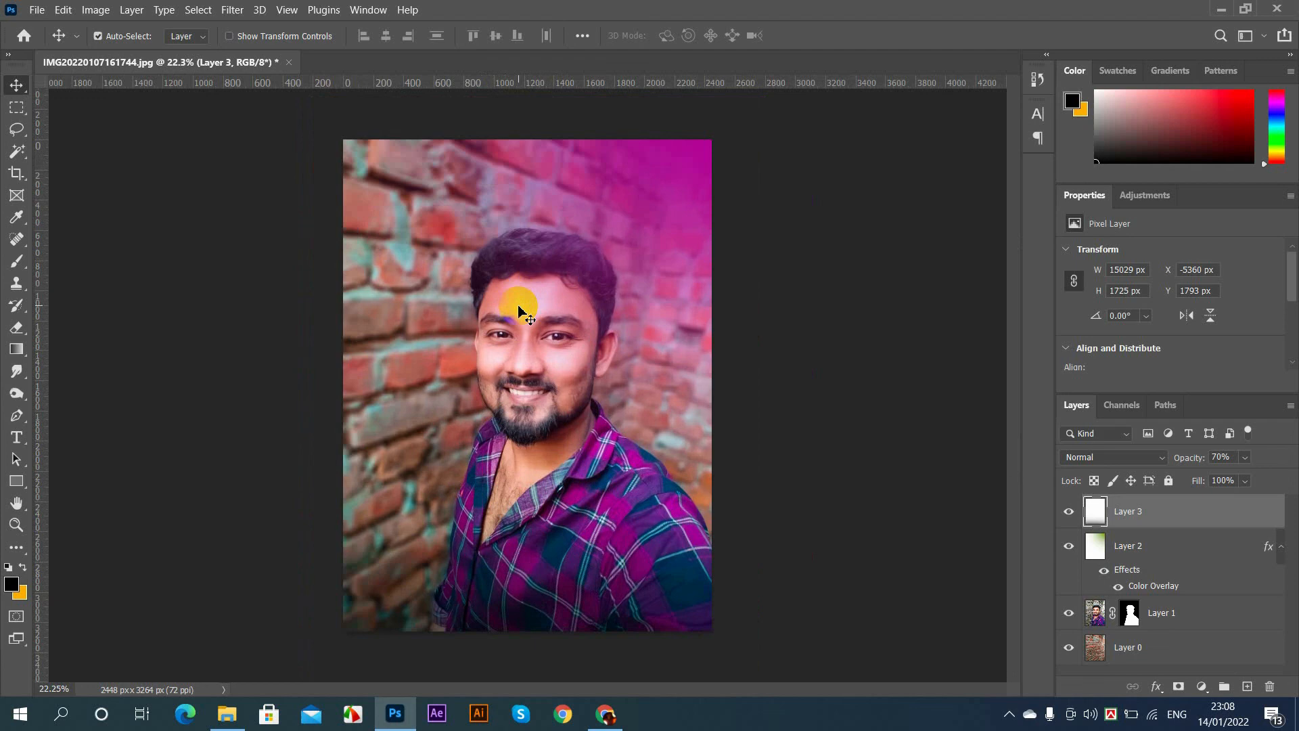
scroll(675, 403, "up", 2)
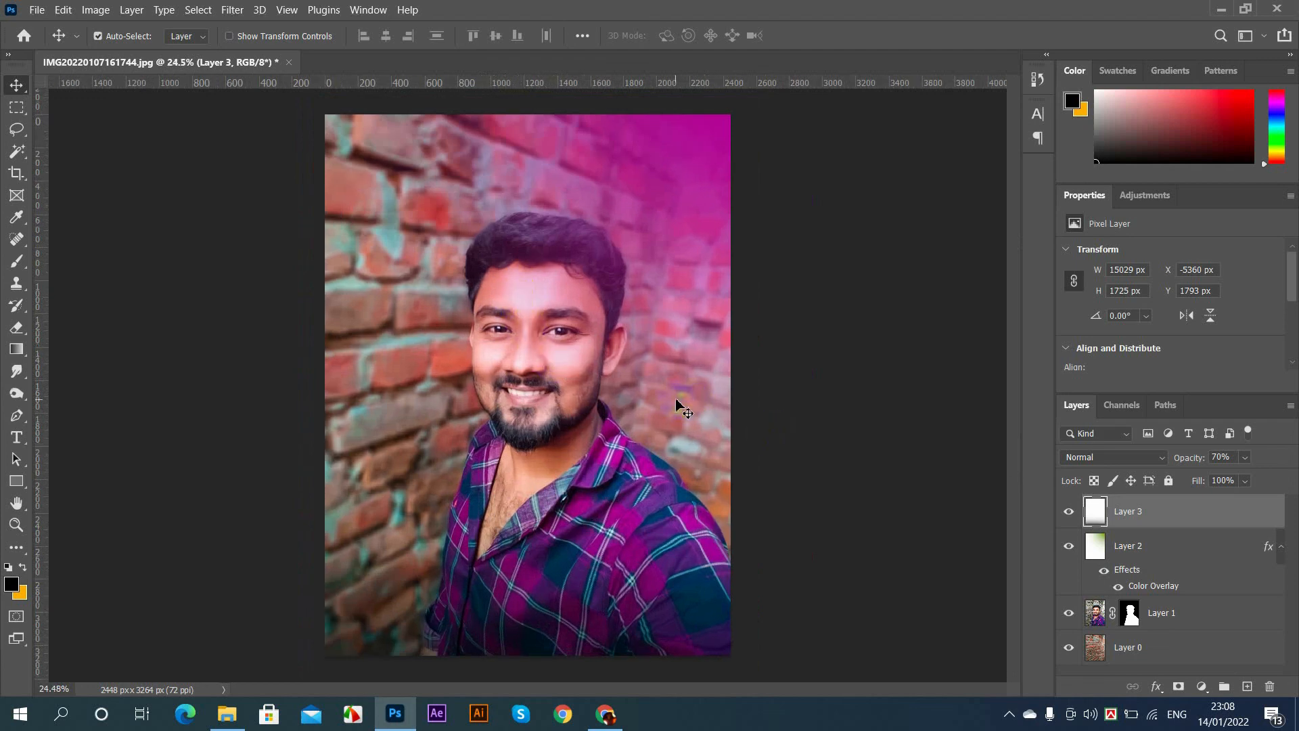